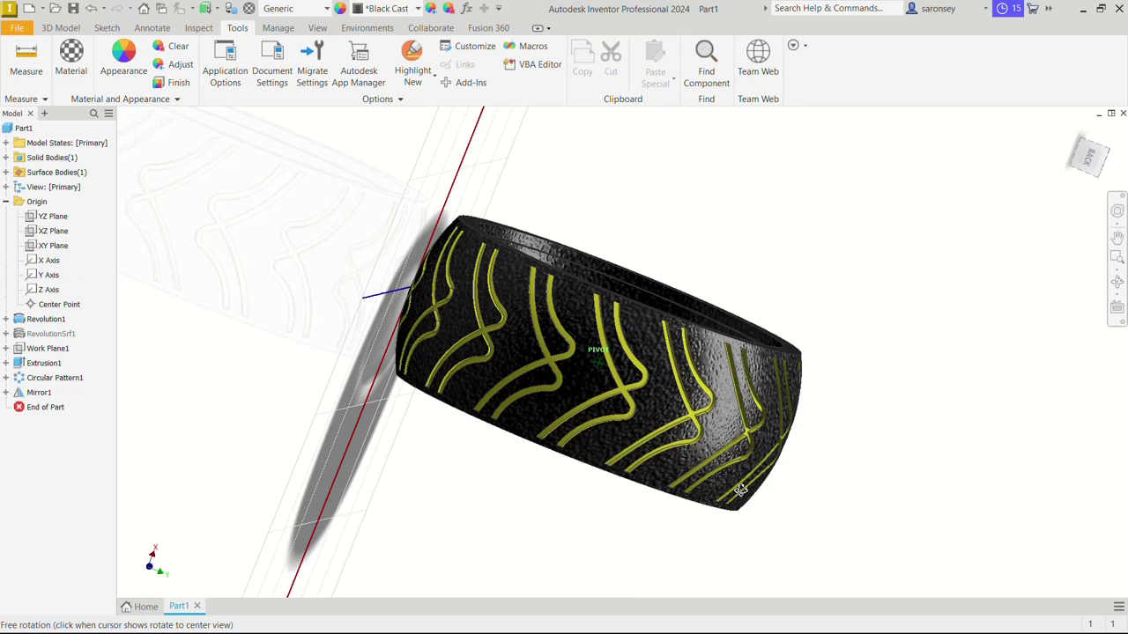
Step: Reset the finished yellow-grooved tire to the isometric home view with the ViewCube Home icon
click(1073, 126)
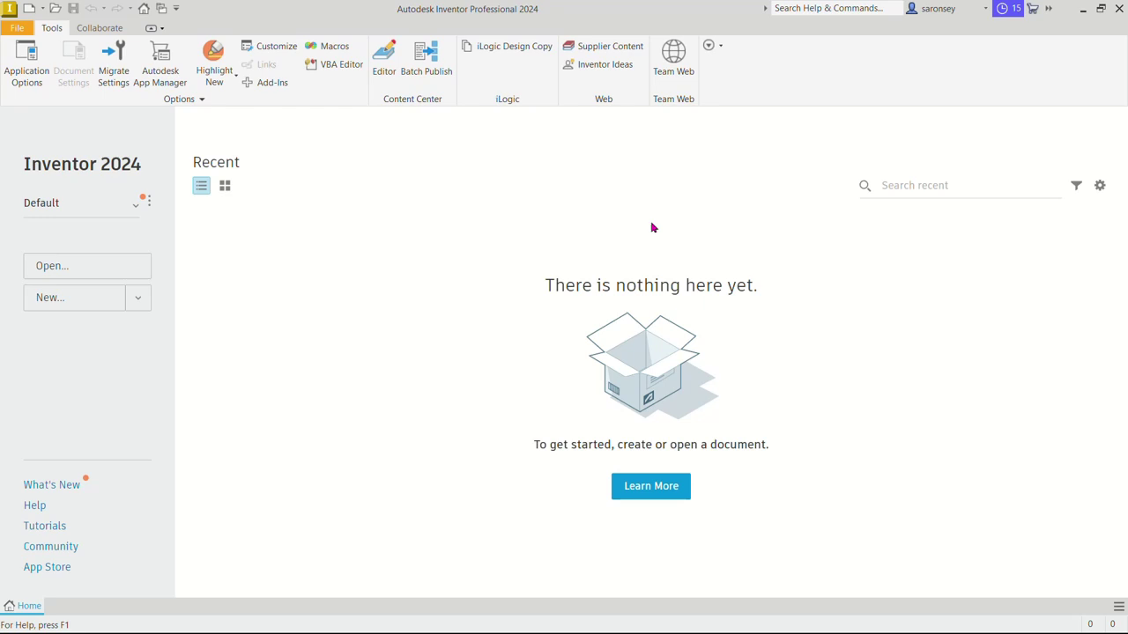
Step: Create a new part from the Metric Standard (mm).ipt template
click(30, 9)
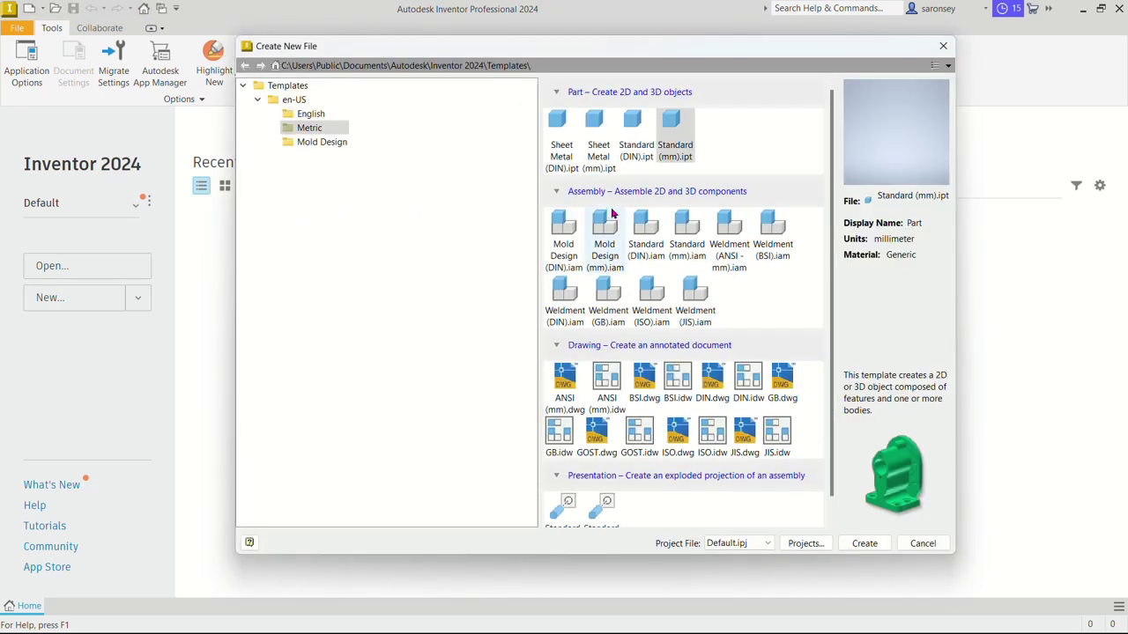
click(682, 141)
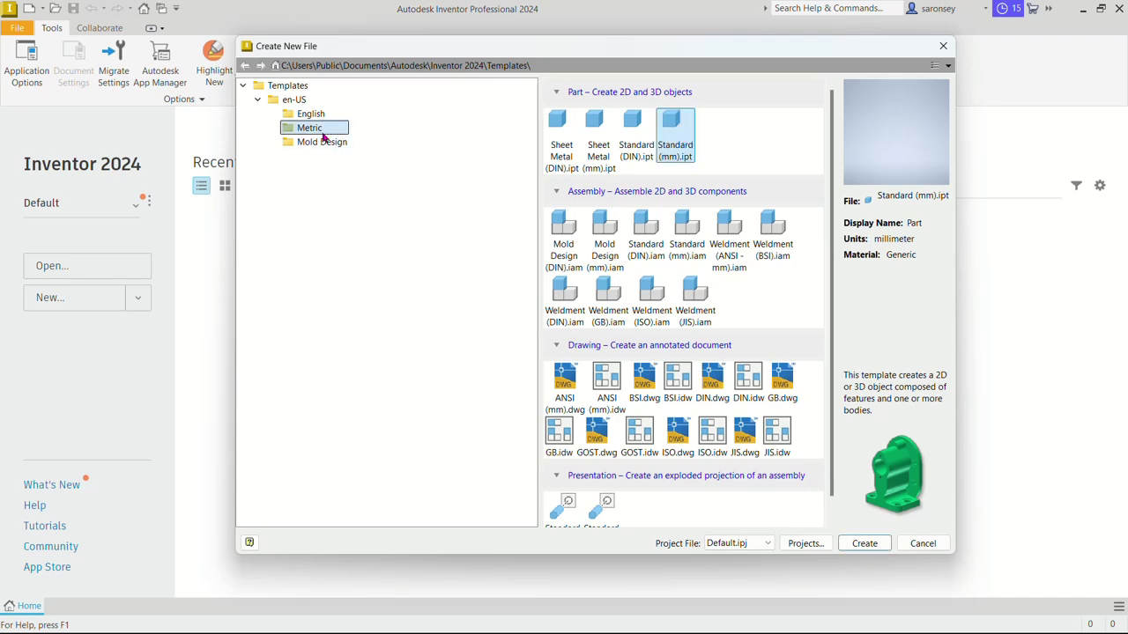
click(851, 543)
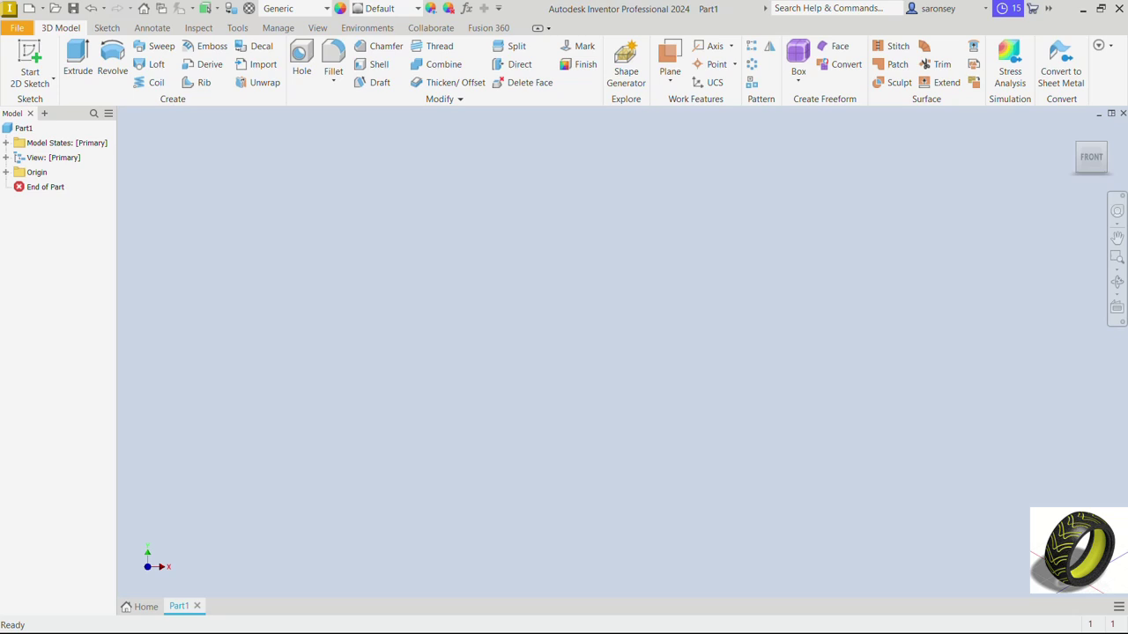
Step: Start a sketch on the front XY plane and draw a horizontal line
click(29, 55)
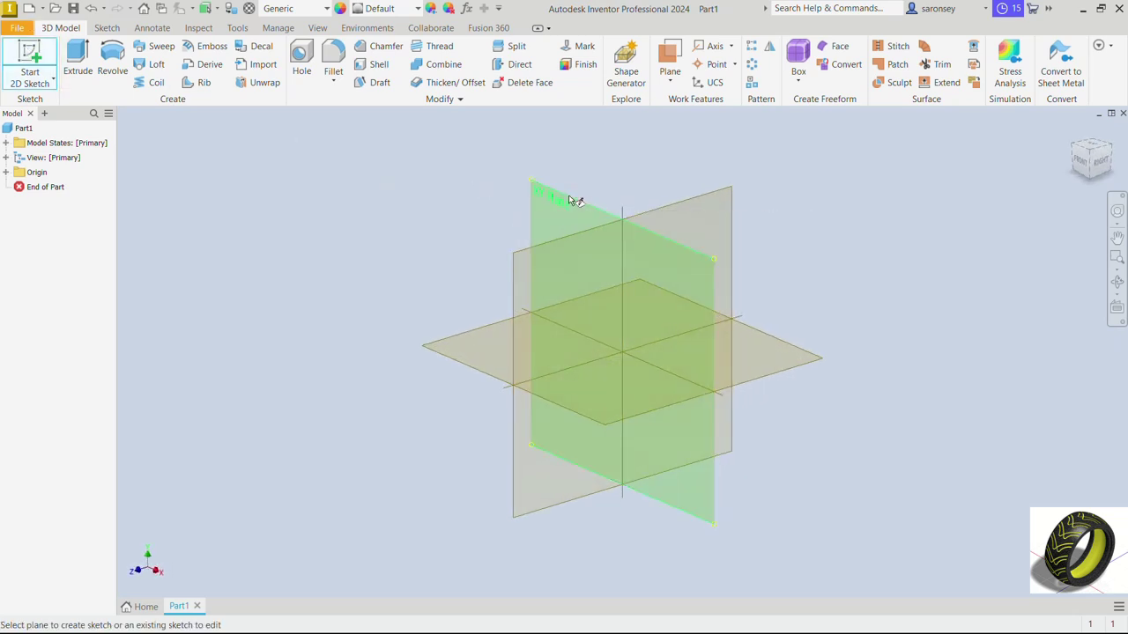
click(569, 196)
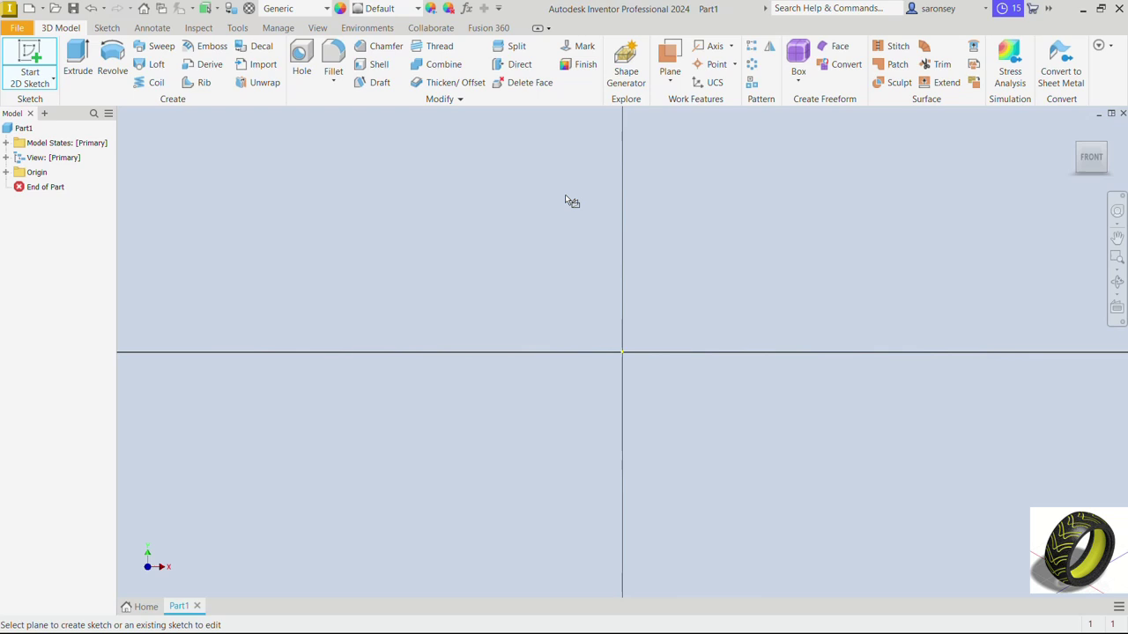
key(l)
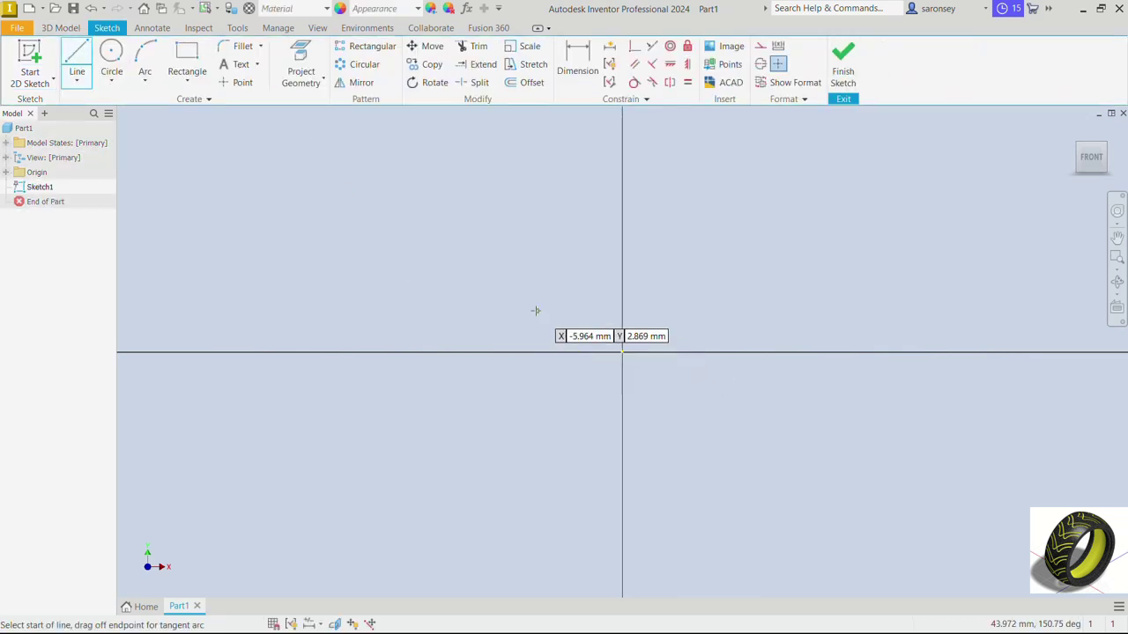
click(516, 297)
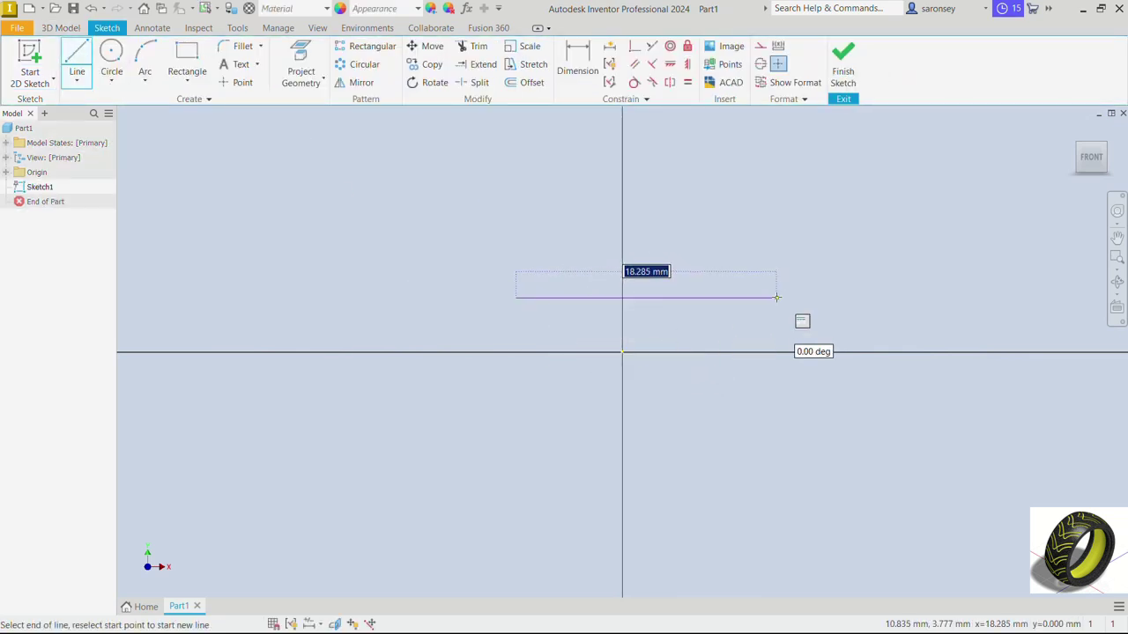
click(776, 297)
right_click(777, 213)
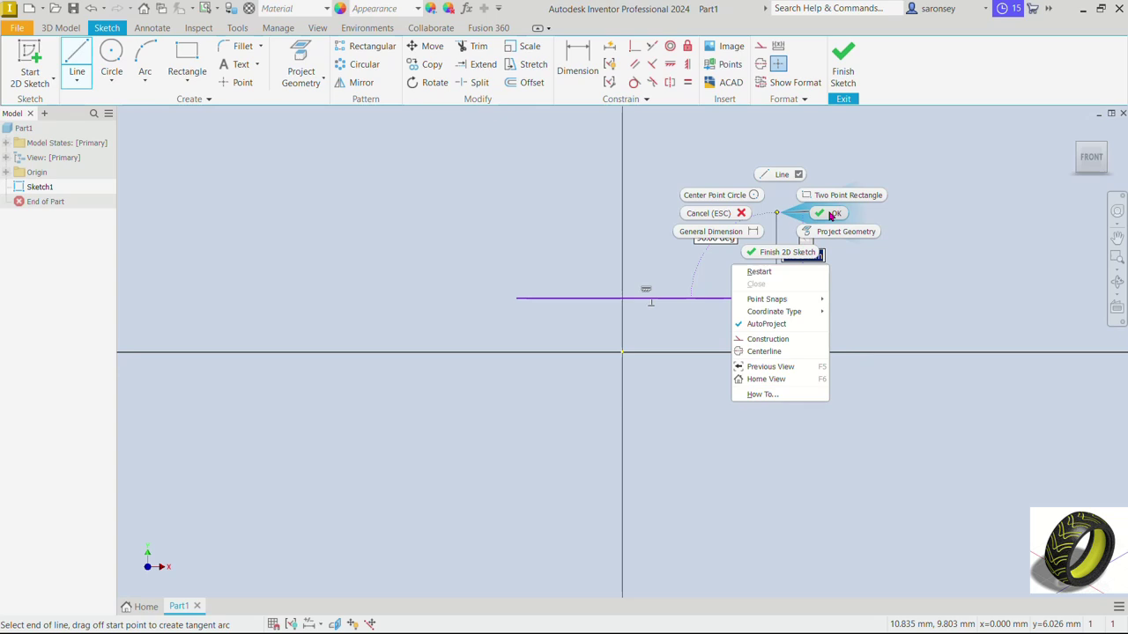
click(832, 215)
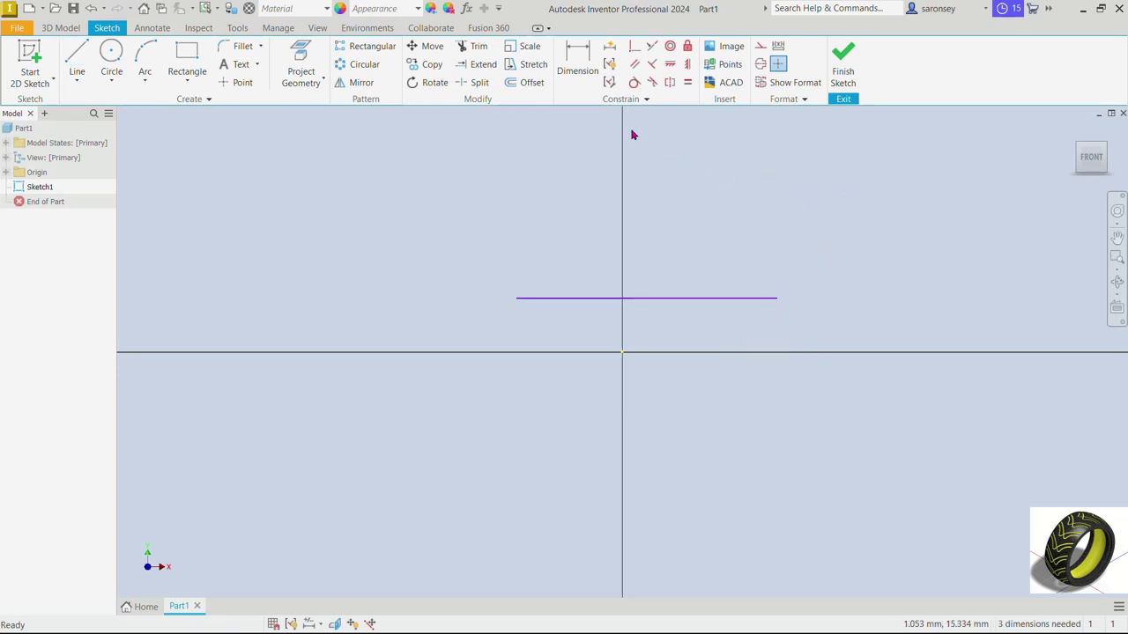
Step: Dimension the line to 26.54 mm and make its midpoint coincident with the origin
click(578, 64)
click(759, 300)
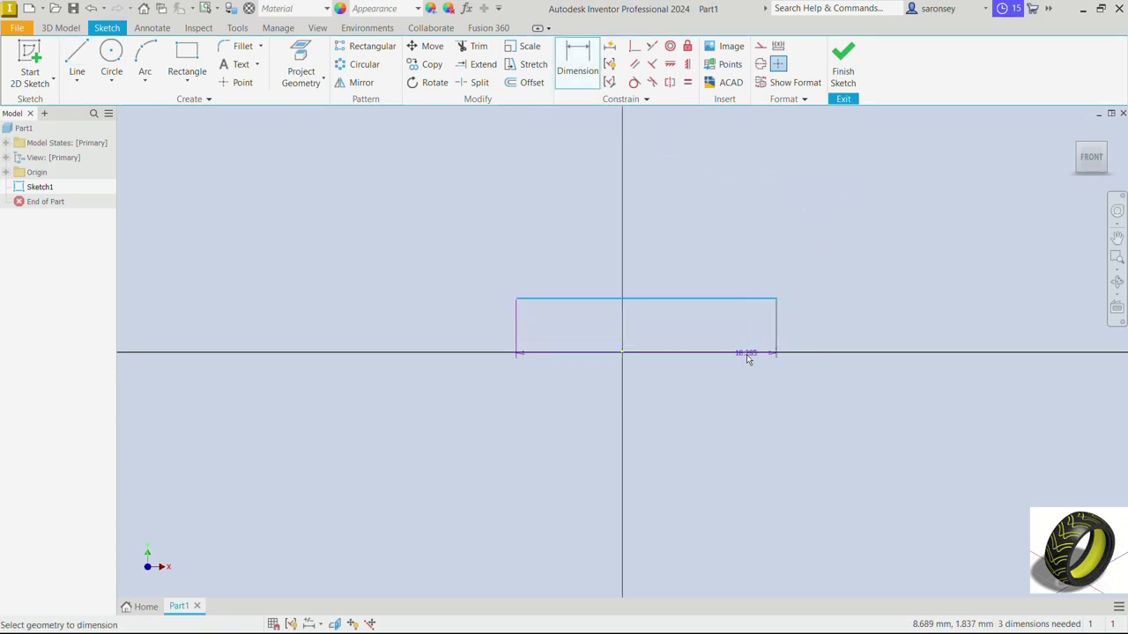
click(756, 386)
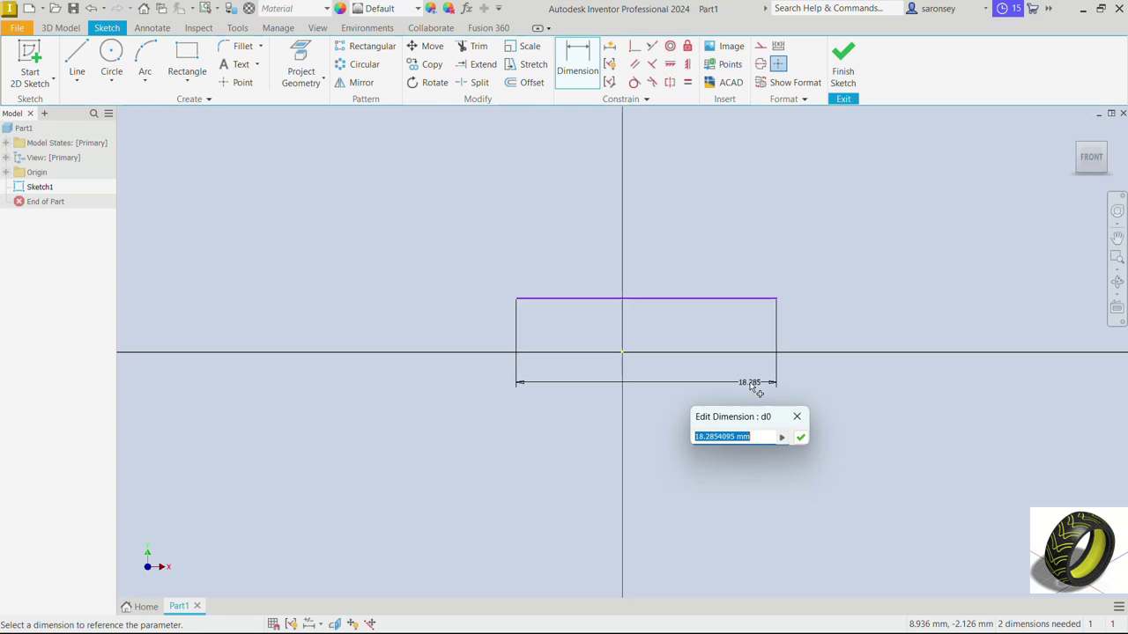
text(26.54)
key(Return)
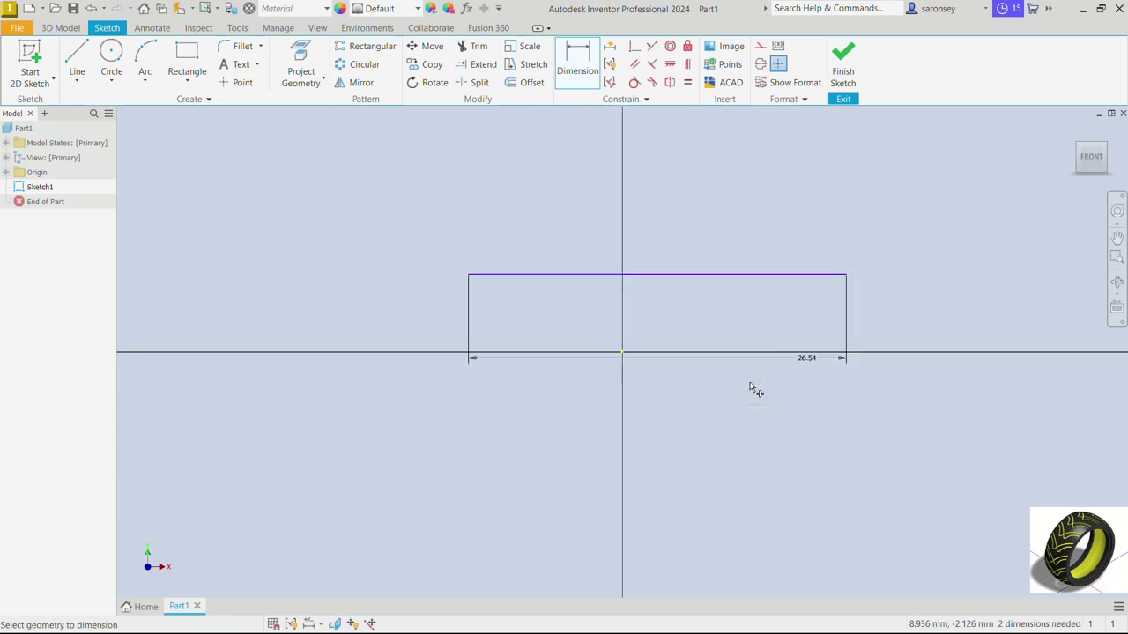
click(633, 51)
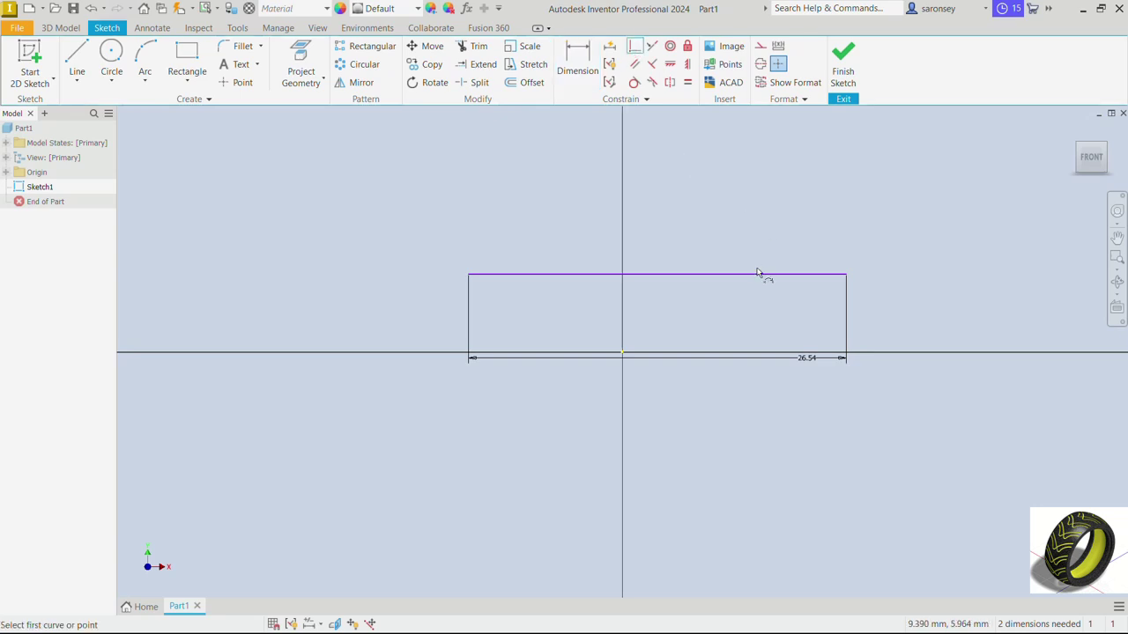
click(658, 276)
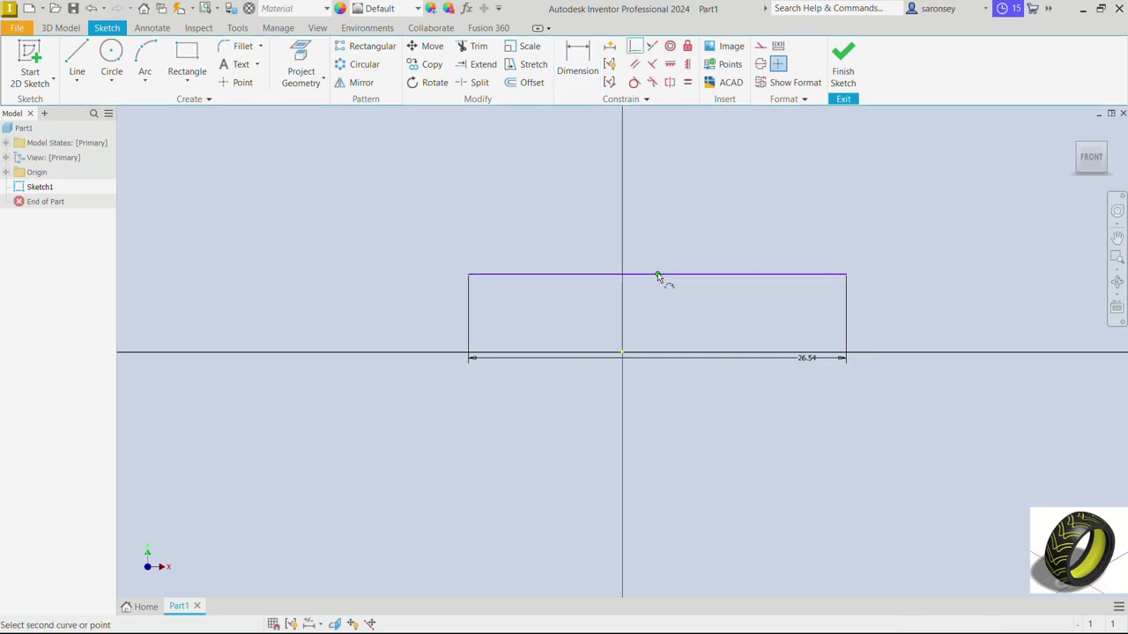
click(623, 355)
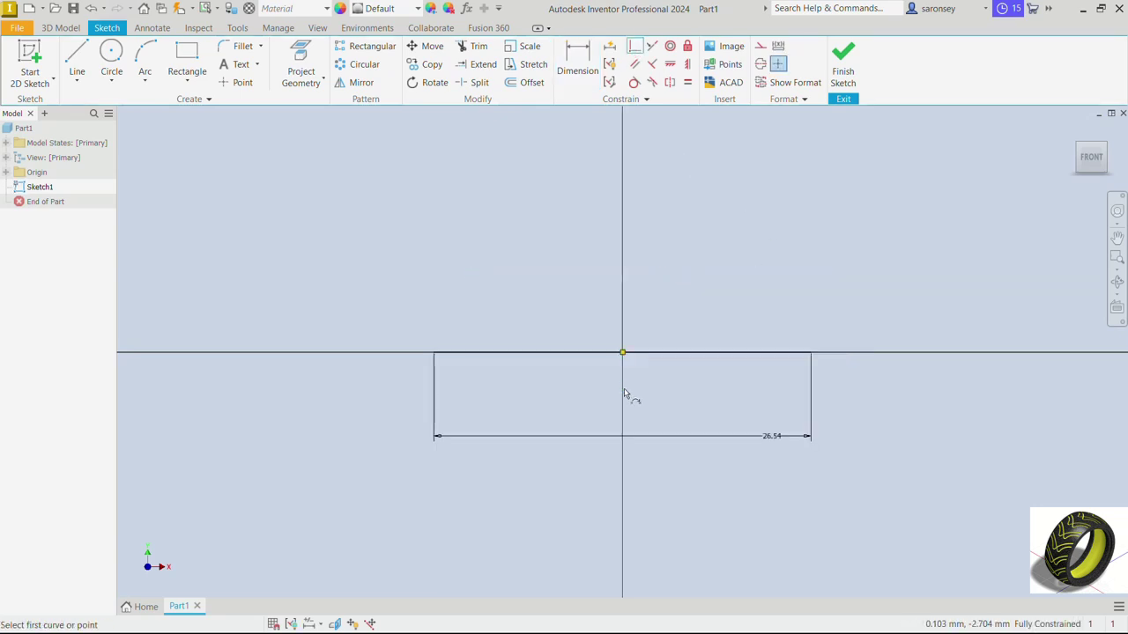
right_click(687, 173)
click(737, 171)
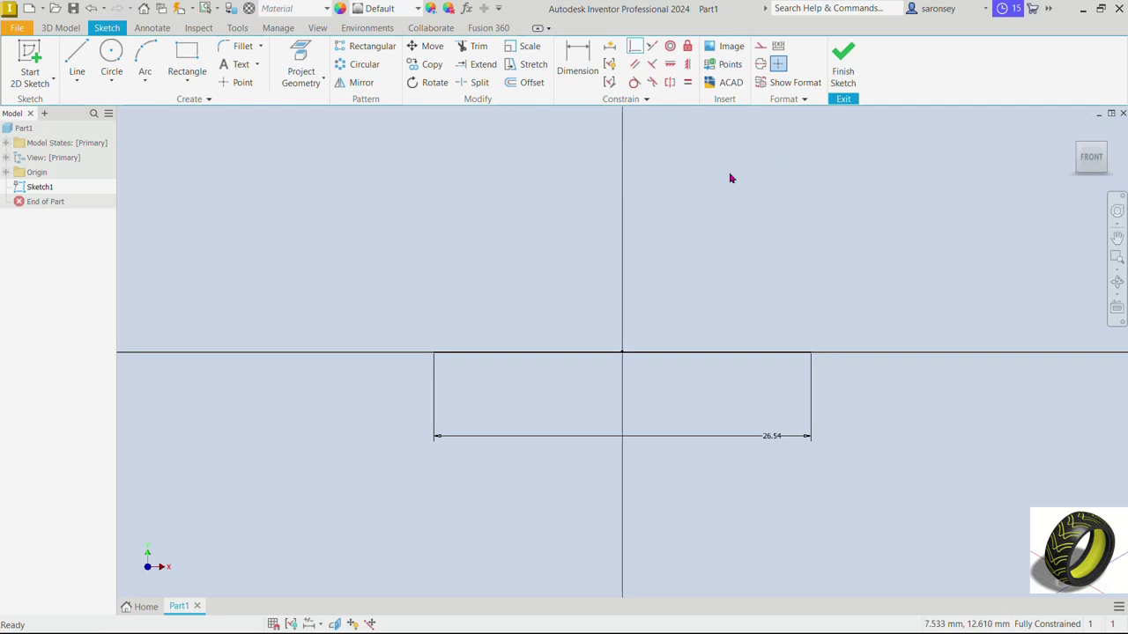
Step: Turn the line into a centerline and place a sketch point above and left of it
click(709, 353)
click(761, 63)
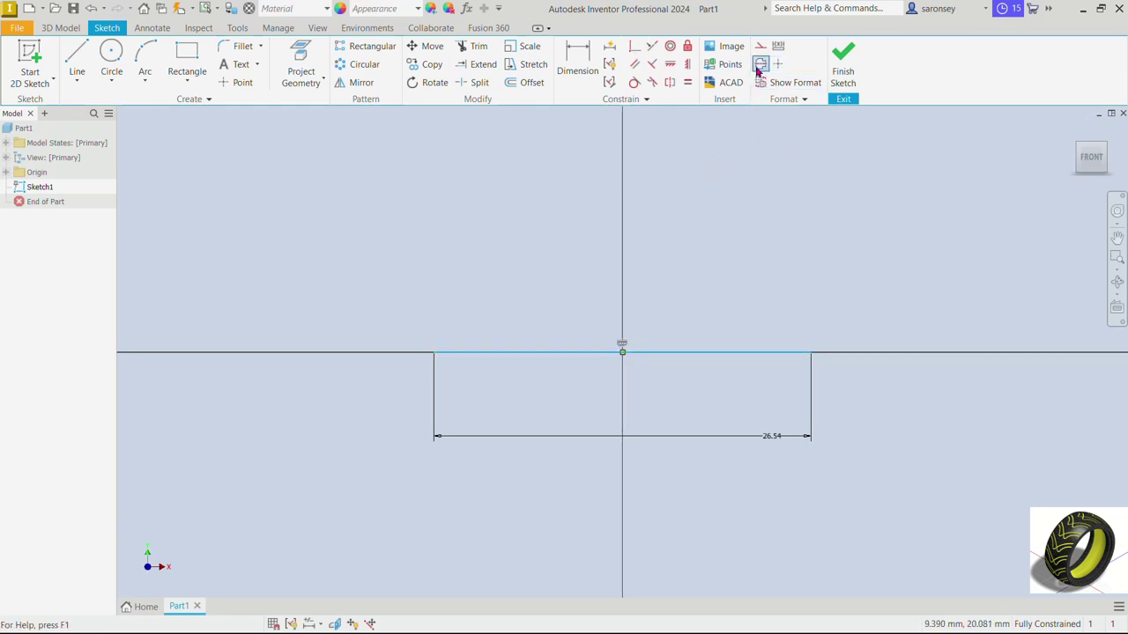
middle_drag(762, 222, 738, 355)
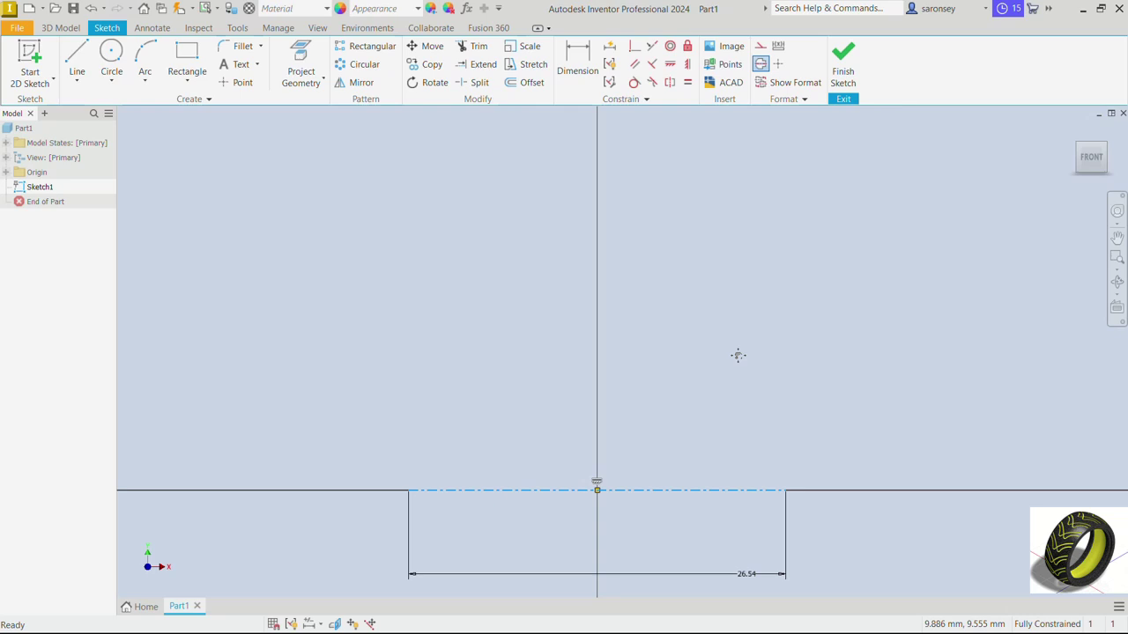
click(235, 82)
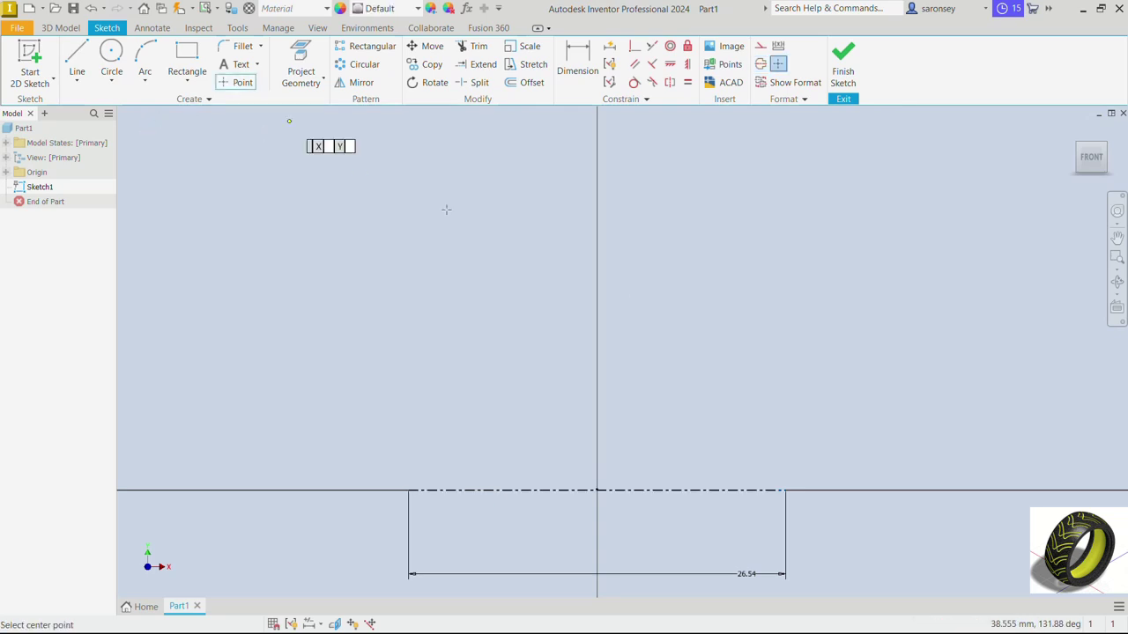
click(434, 198)
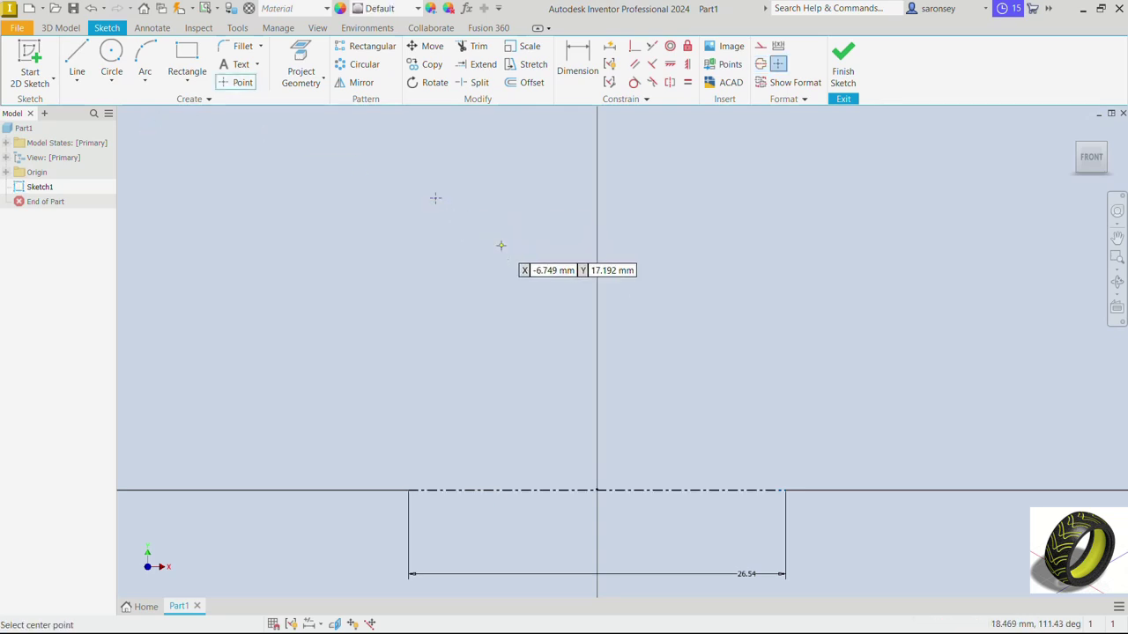
right_click(529, 205)
click(536, 203)
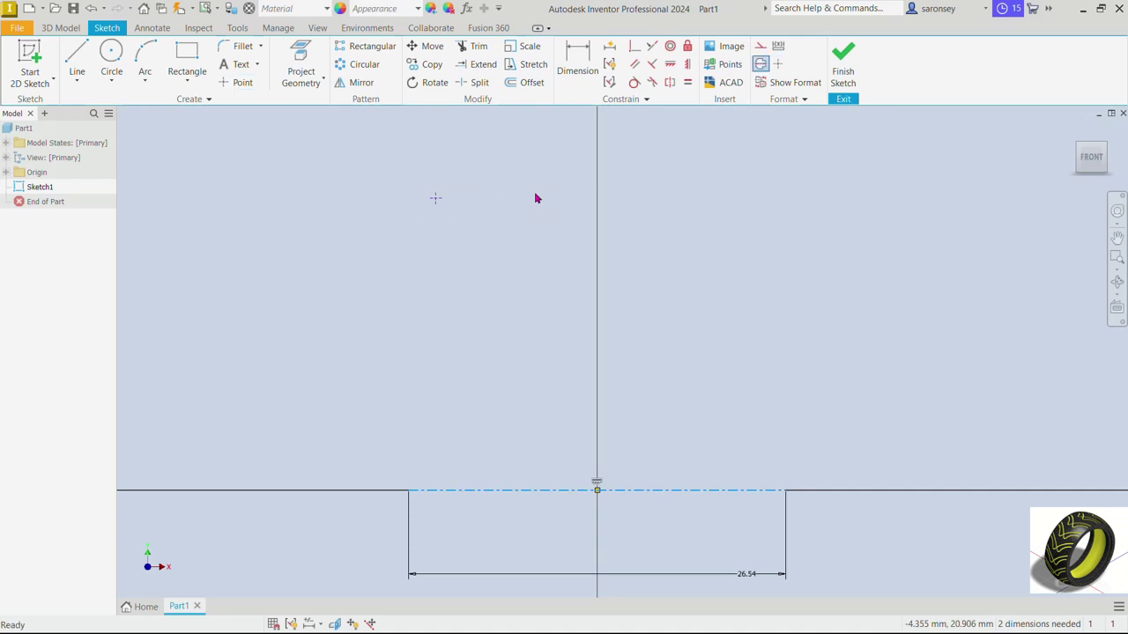
Step: Dimension the point as a Ø47.88 (23.94*2) diameter about the centerline
click(571, 78)
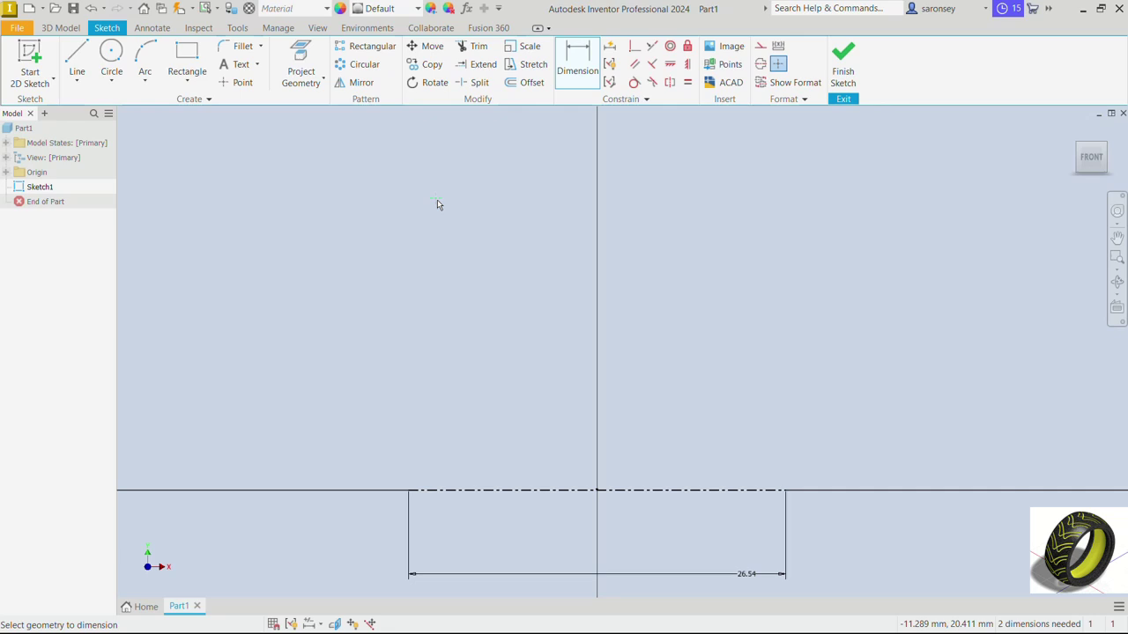
click(436, 200)
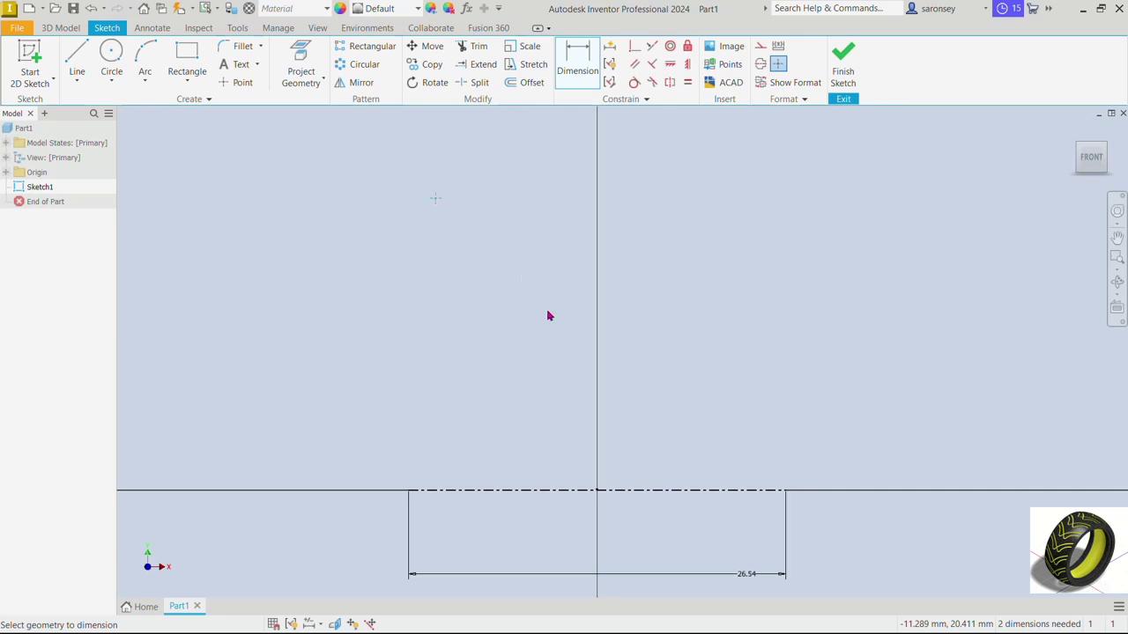
click(561, 491)
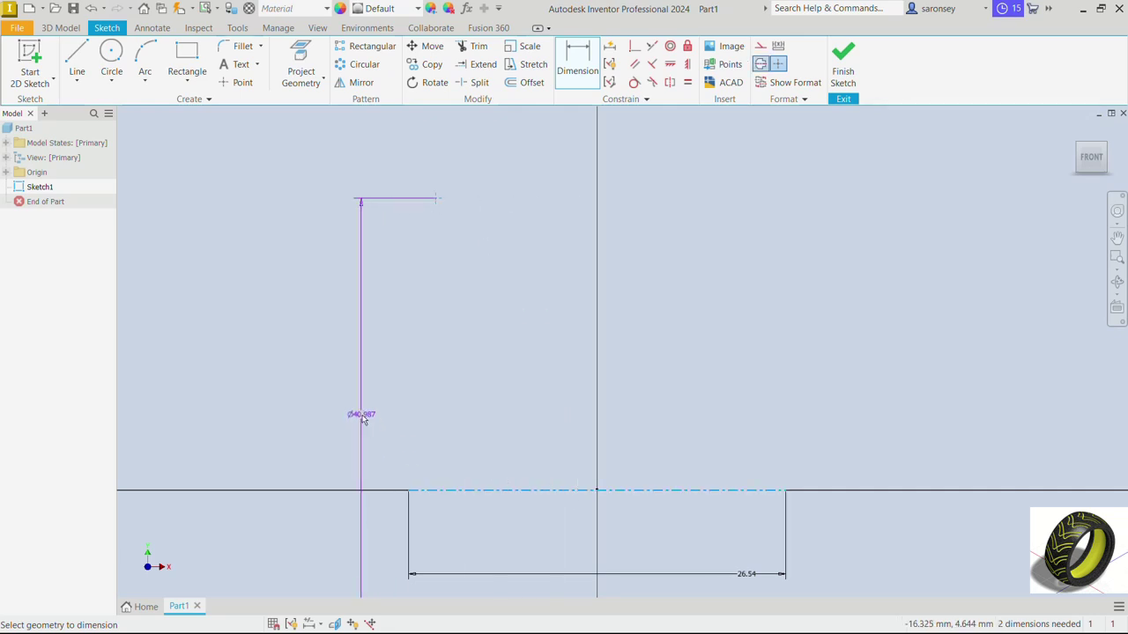
scroll(361, 419, down, 3)
middle_drag(361, 416, 446, 294)
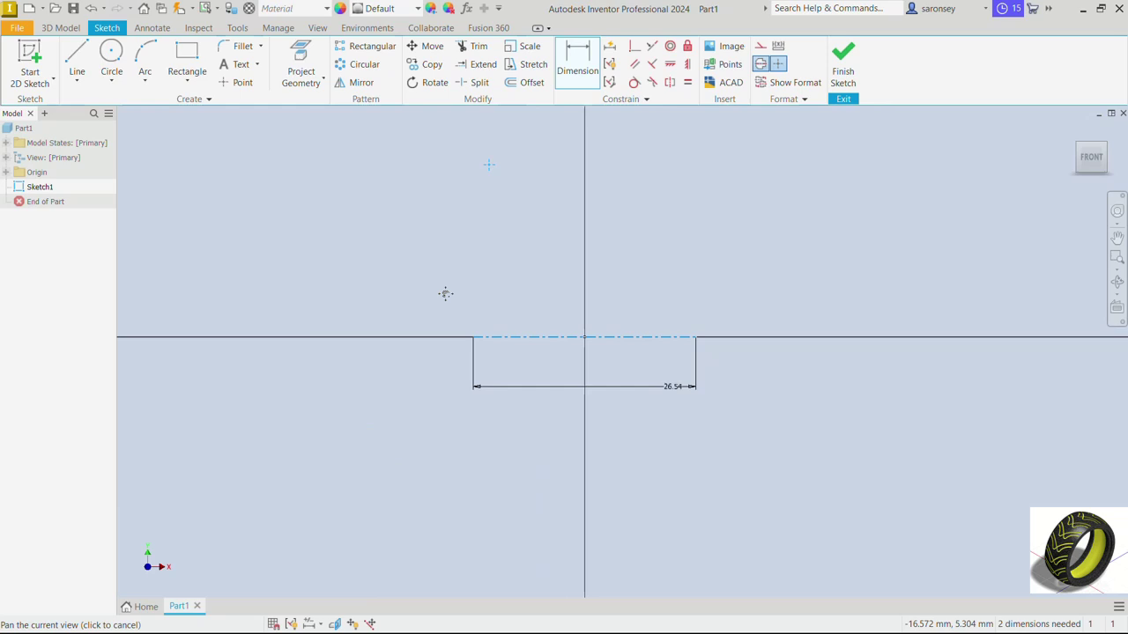
click(427, 306)
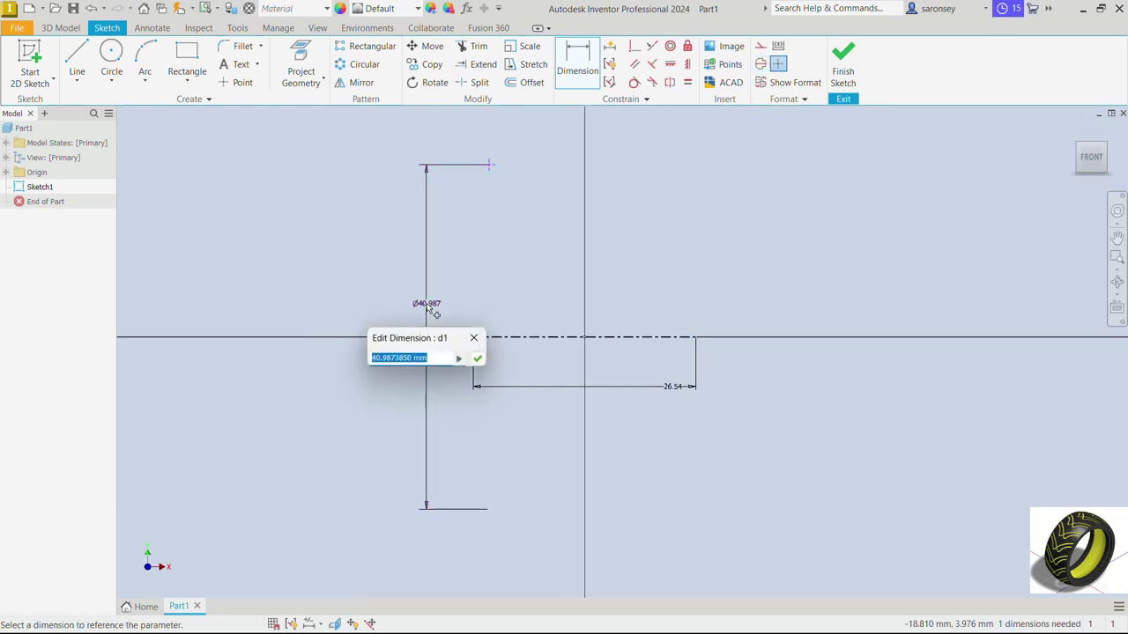
text(23.94*2)
key(Return)
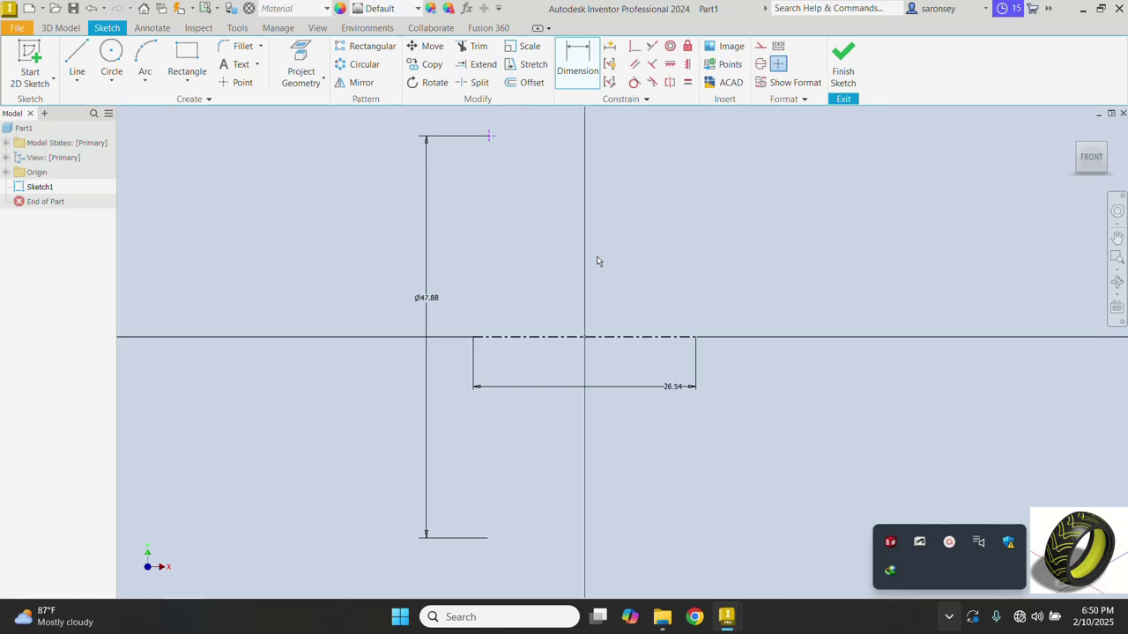
Step: Dimension the point 7.43 mm from the vertical axis
click(490, 137)
click(586, 338)
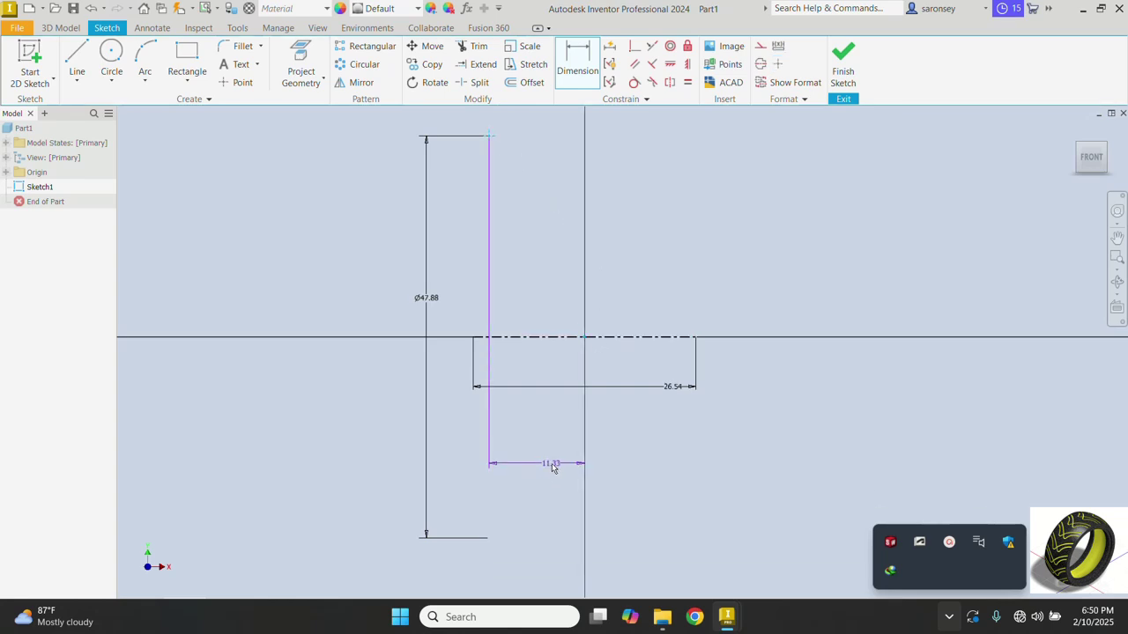
click(553, 467)
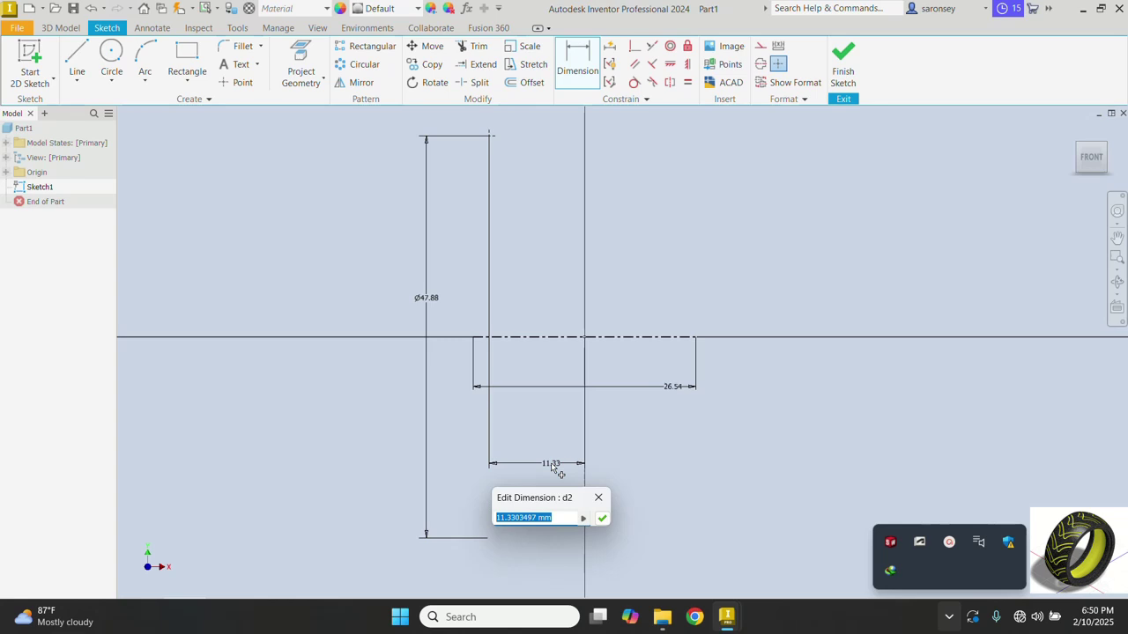
text(7.43)
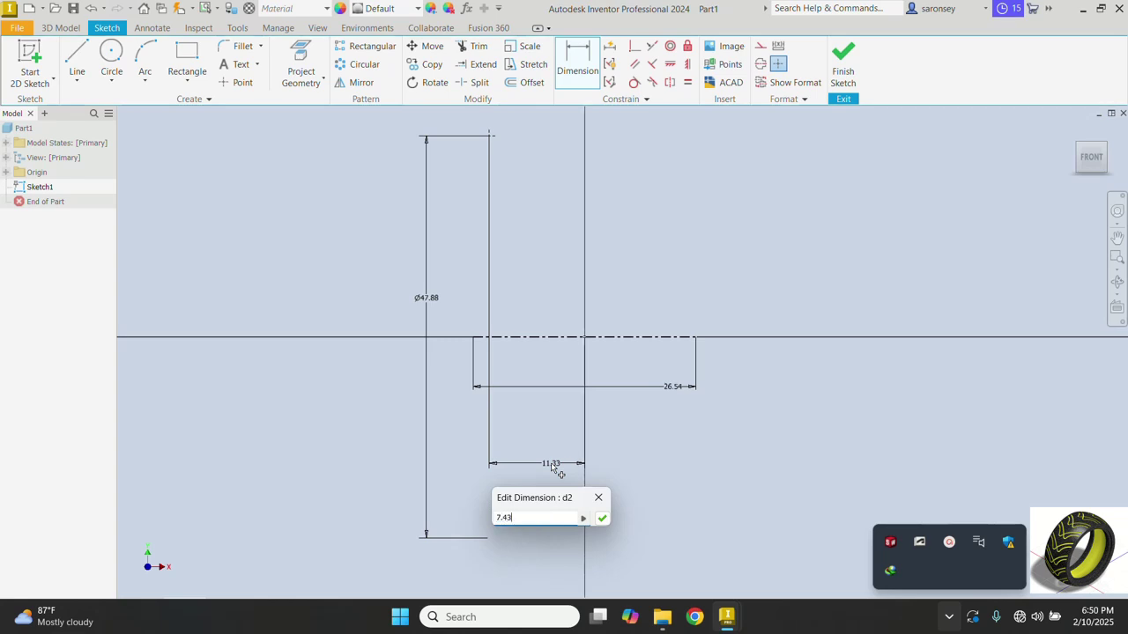
key(Return)
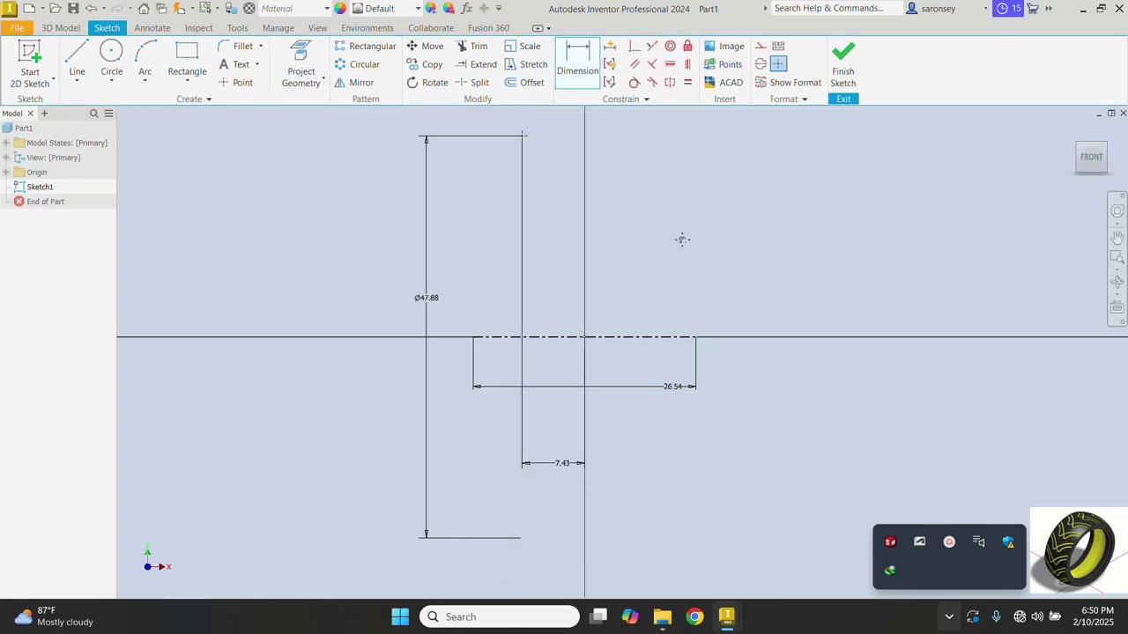
middle_drag(680, 239, 672, 395)
Step: Draw the first profile segments from the top edge's corner: 4.06 mm across, 2.03 mm up
click(710, 380)
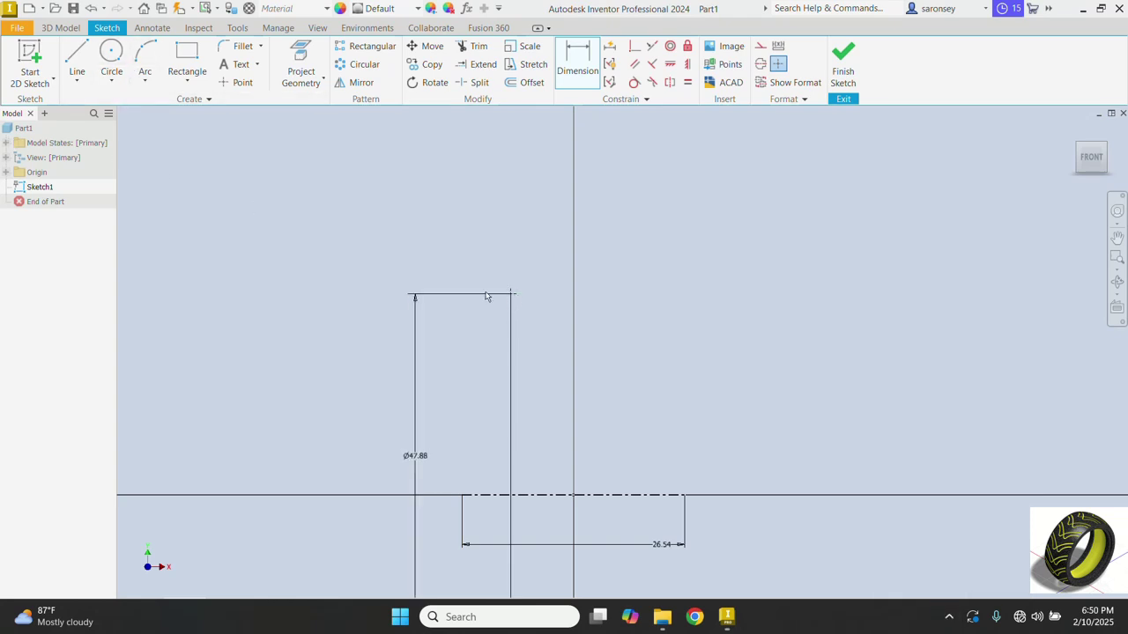
click(77, 58)
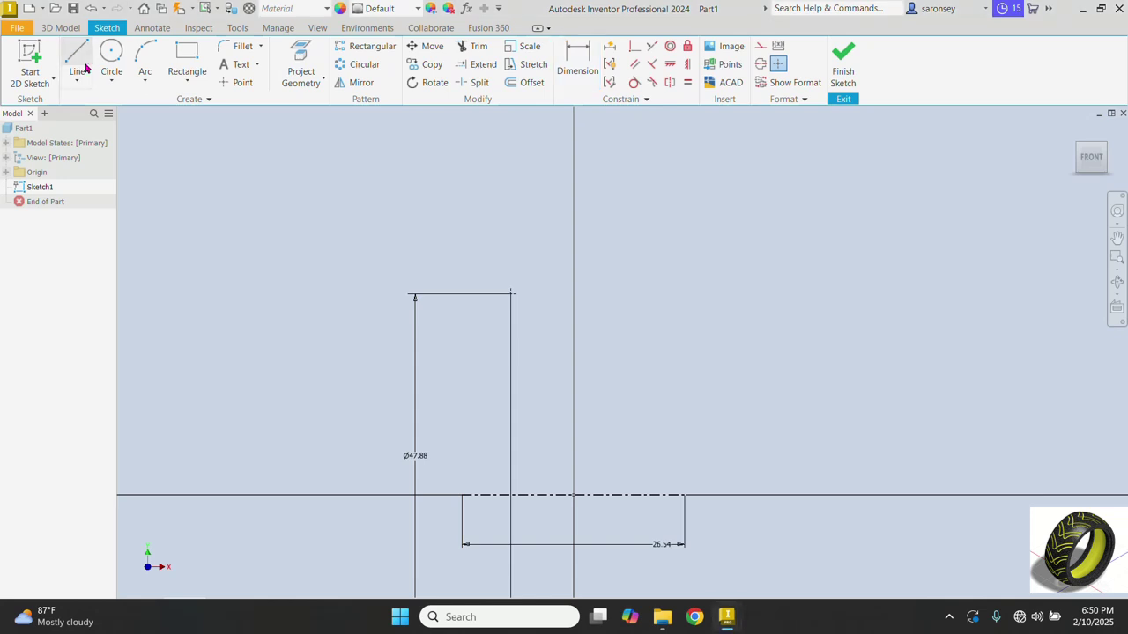
click(510, 293)
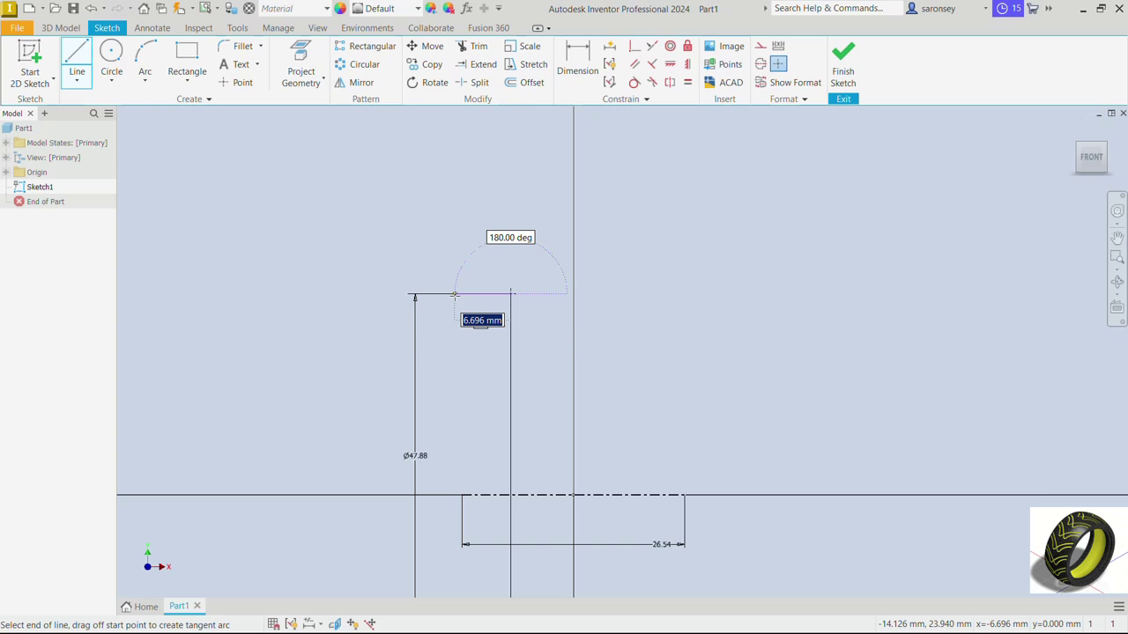
text(4.0)
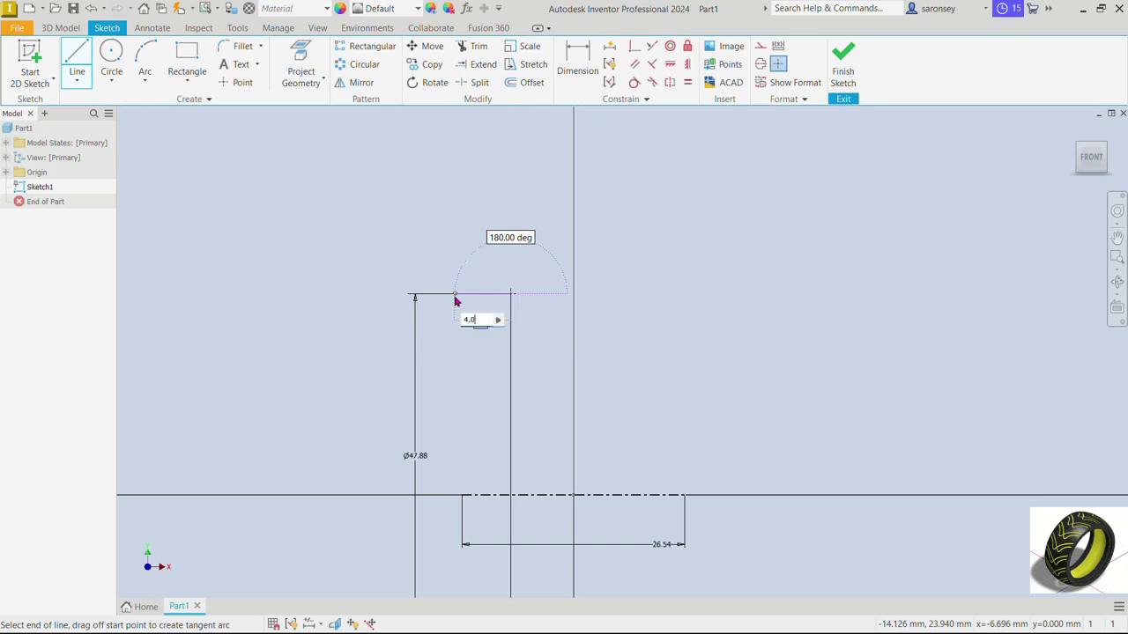
text(60)
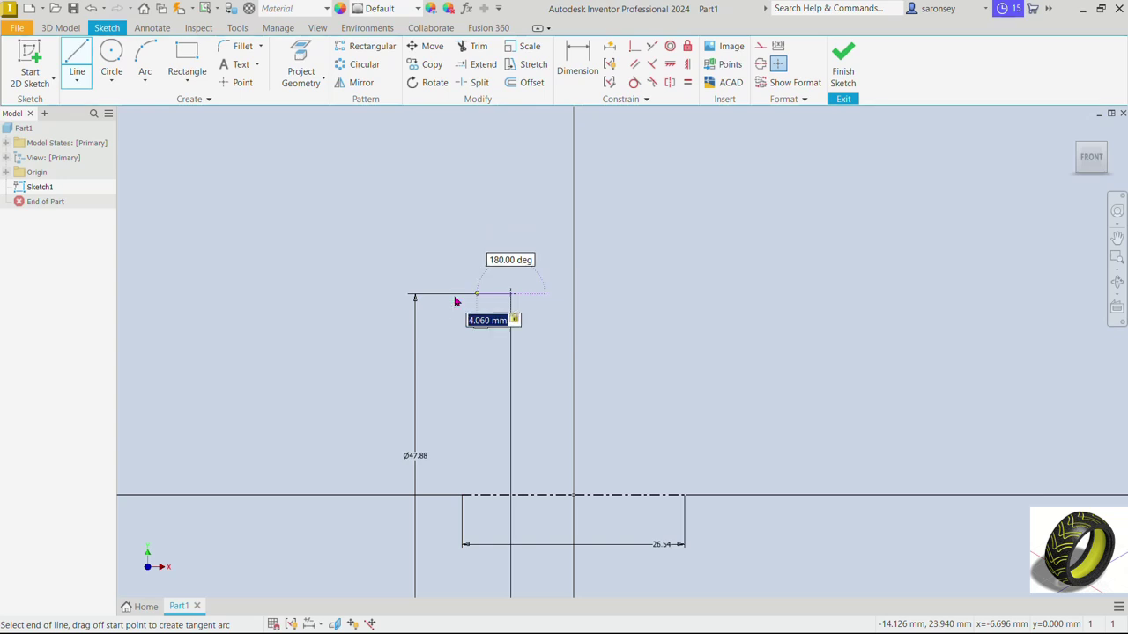
key(Return)
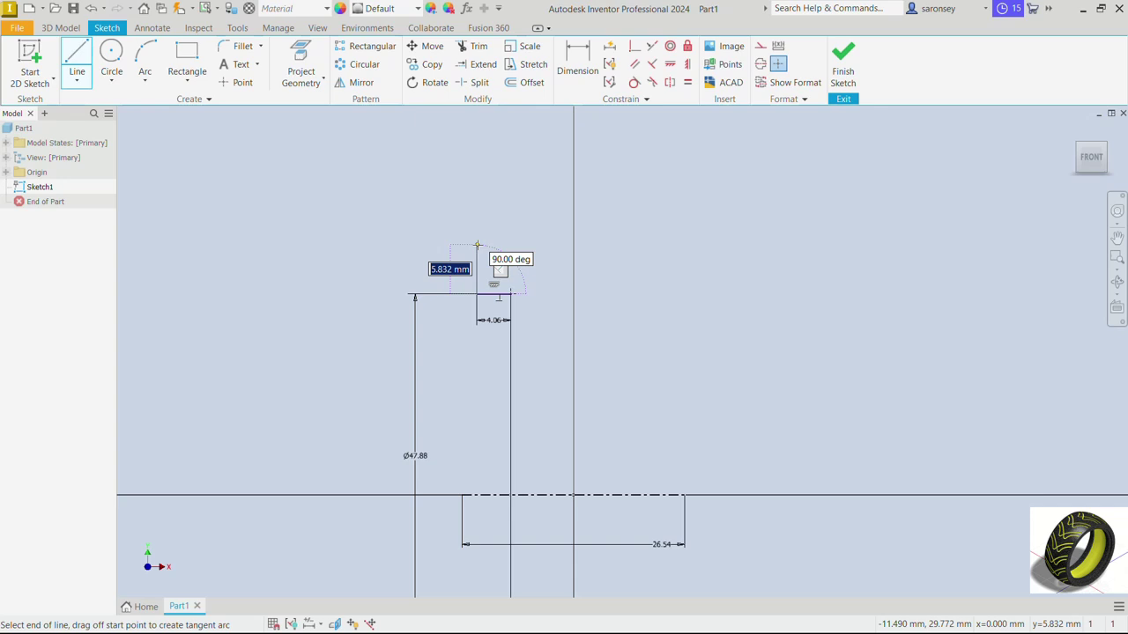
text(2.03)
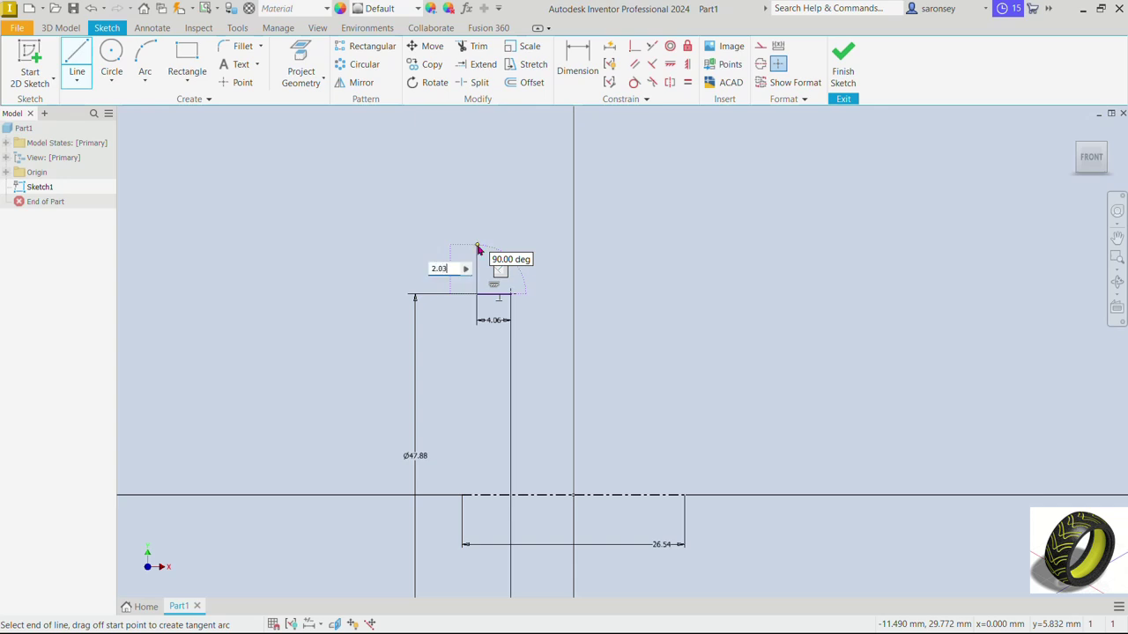
key(Return)
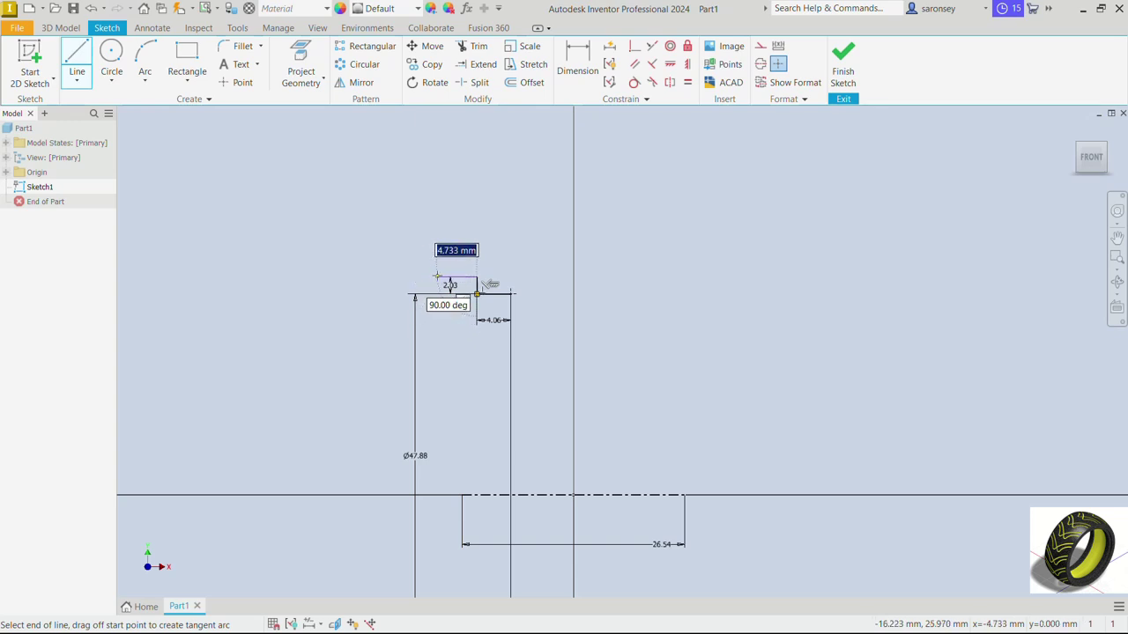
Step: Add the short horizontal step and a 3.18 mm vertical segment to the profile
scroll(438, 276, up, 2)
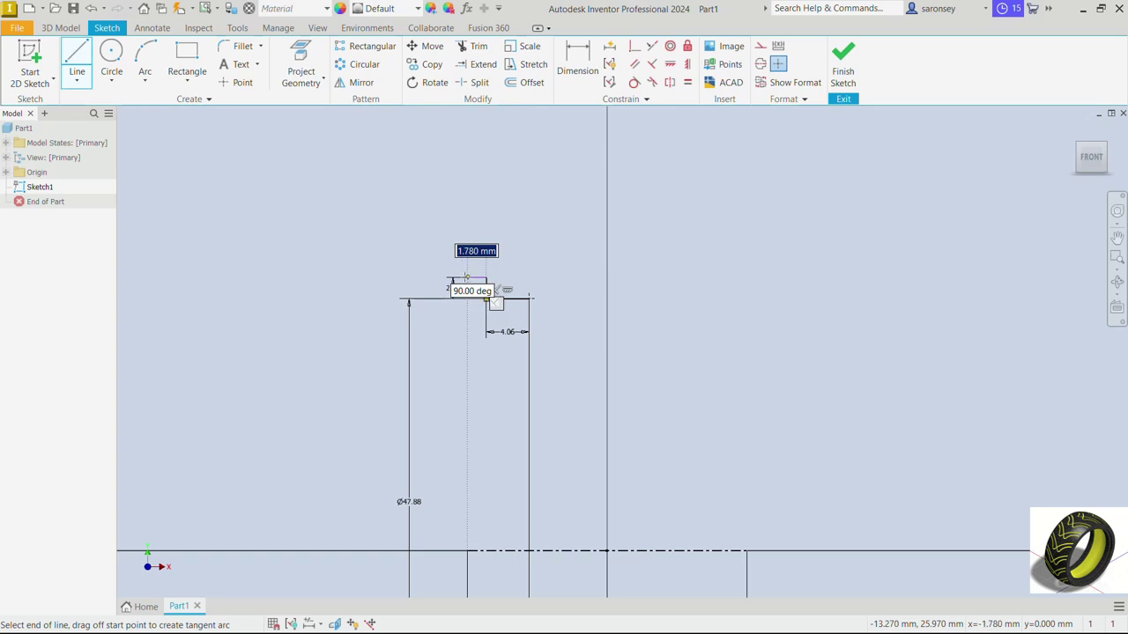
click(486, 280)
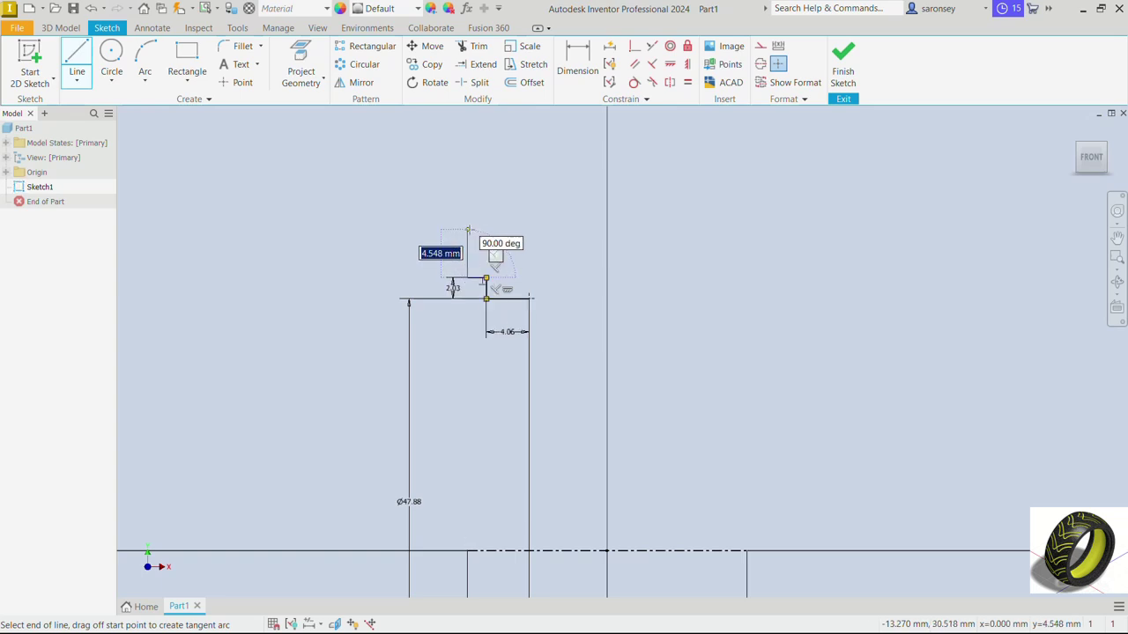
text(3)
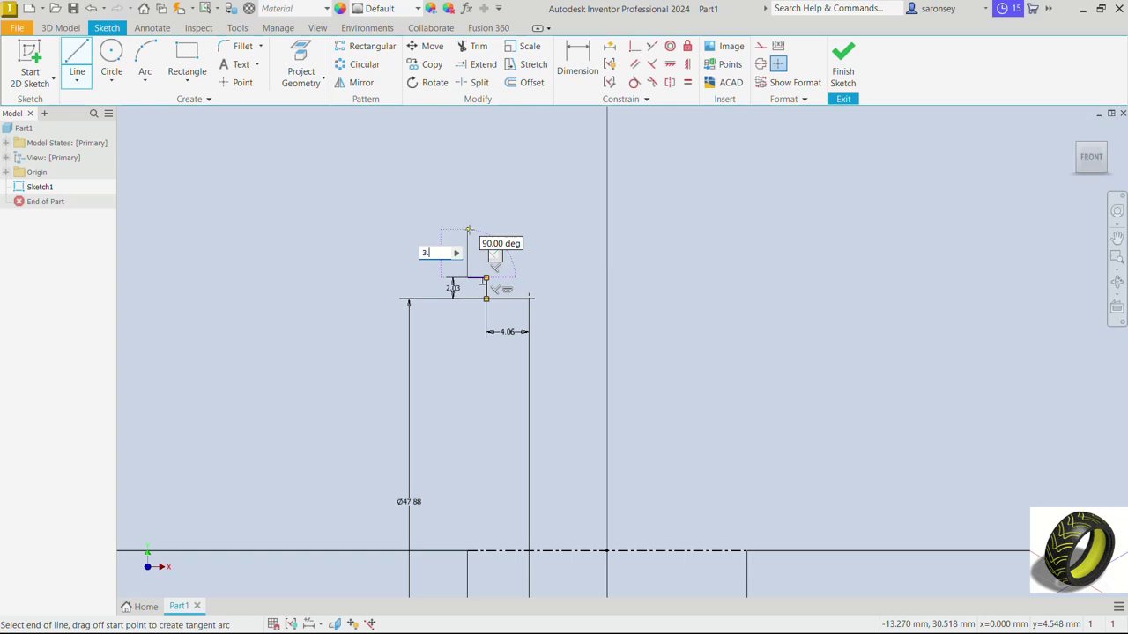
text(.18)
key(Return)
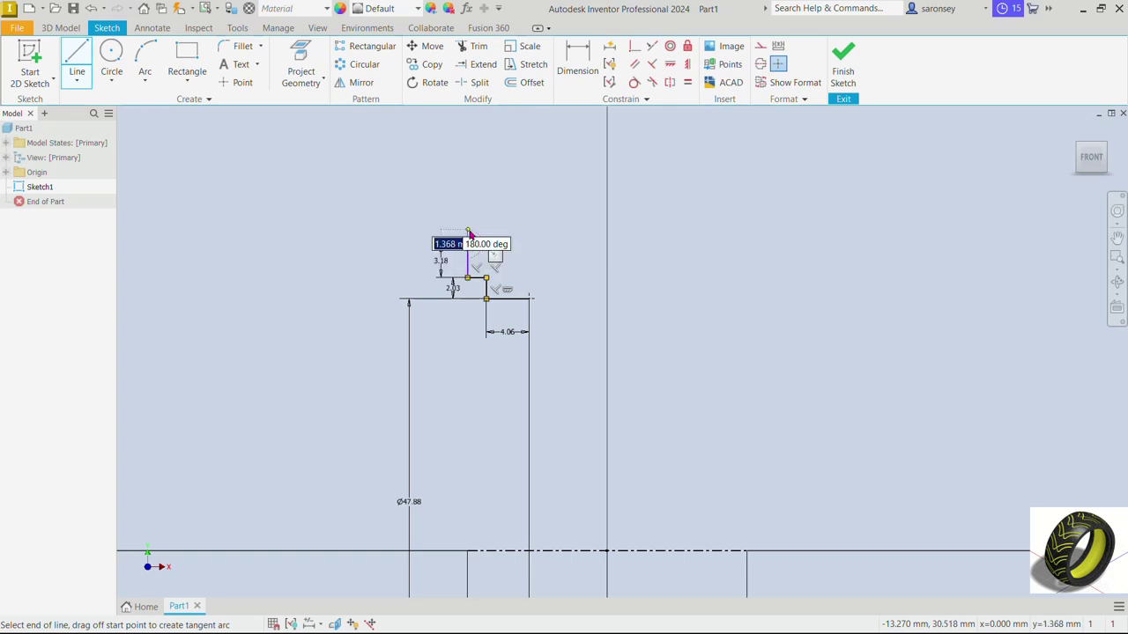
right_click(501, 187)
key(Escape)
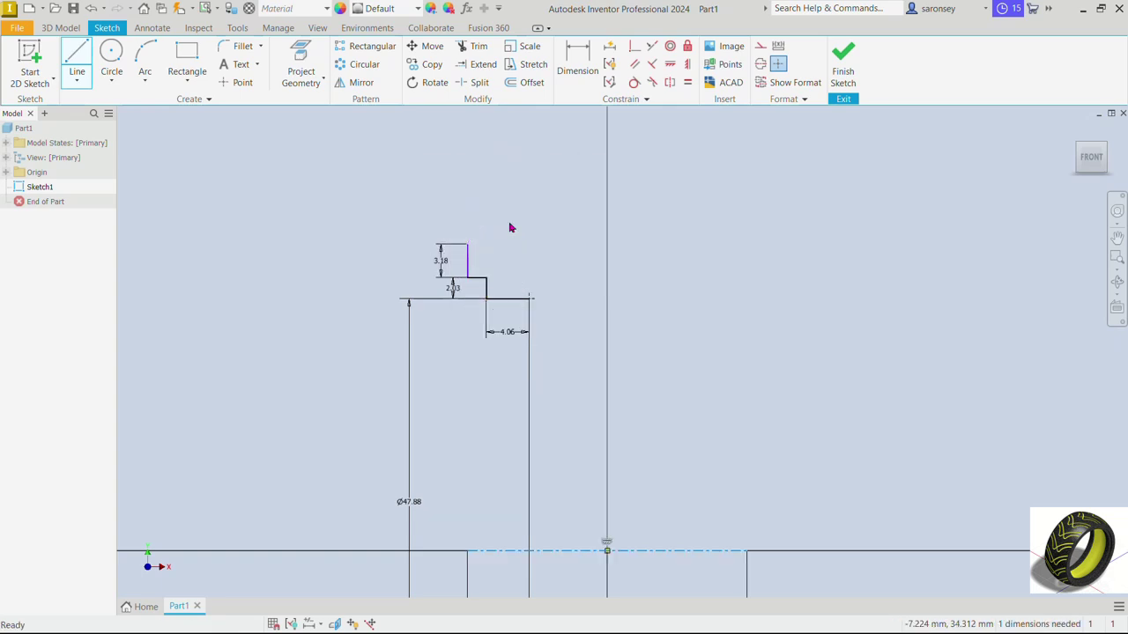
Step: Dimension the short horizontal step to 1.78 mm
scroll(485, 265, up, 5)
click(577, 62)
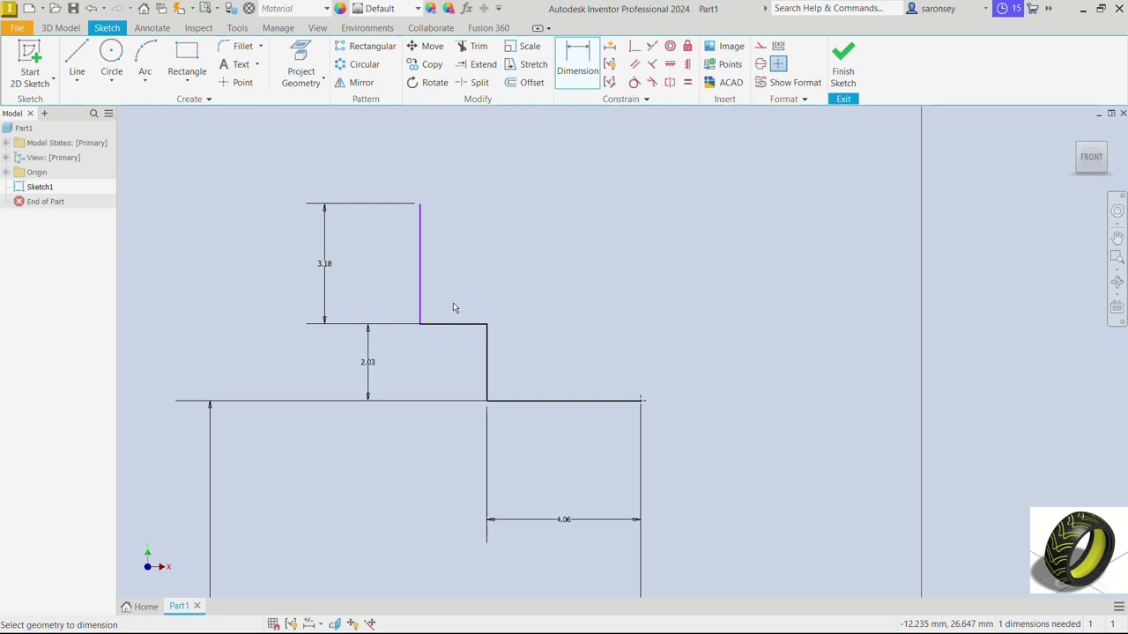
click(454, 325)
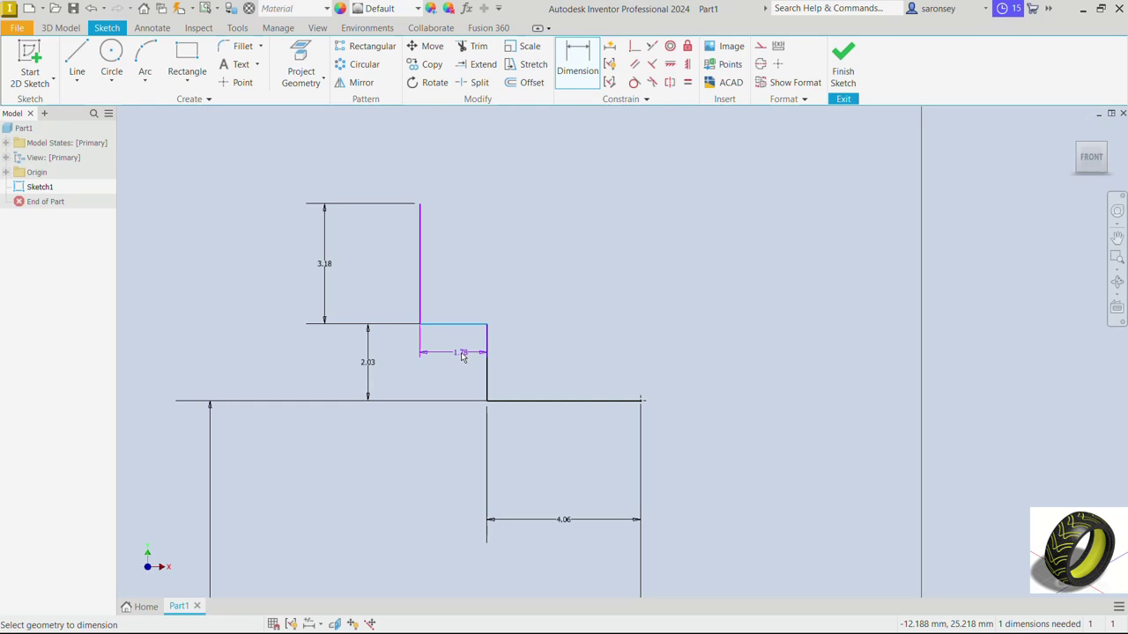
click(460, 343)
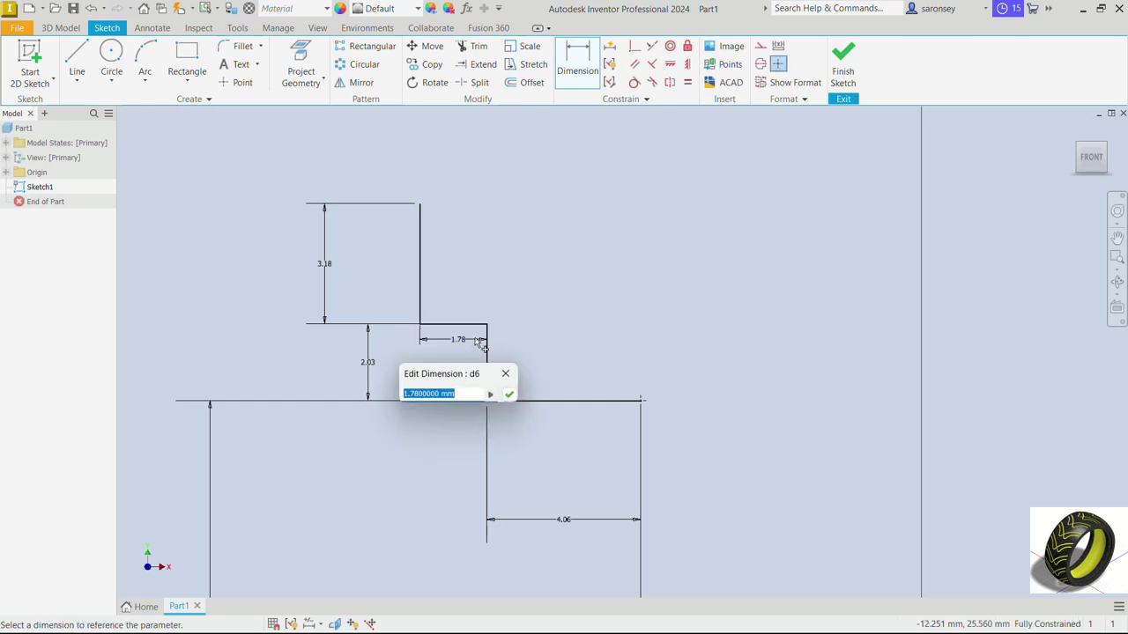
click(514, 398)
scroll(617, 329, down, 3)
Step: Draw a vertical line up from the origin and convert it to construction geometry
mouse_move(763, 426)
middle_down()
mouse_move(696, 266)
mouse_move(673, 317)
middle_up()
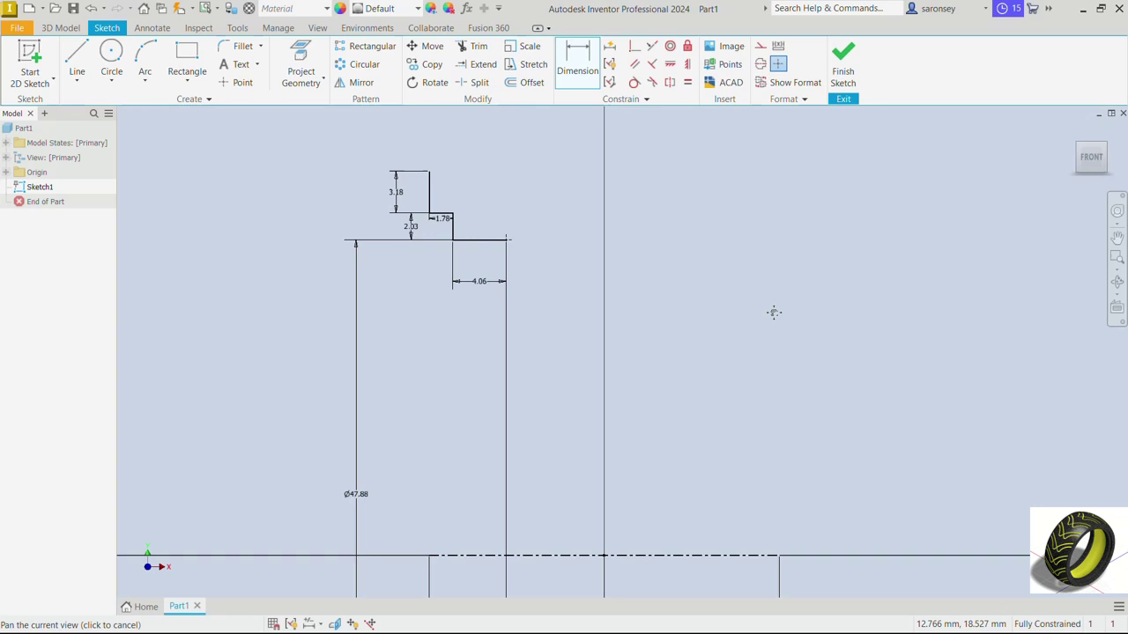
middle_drag(773, 313, 743, 309)
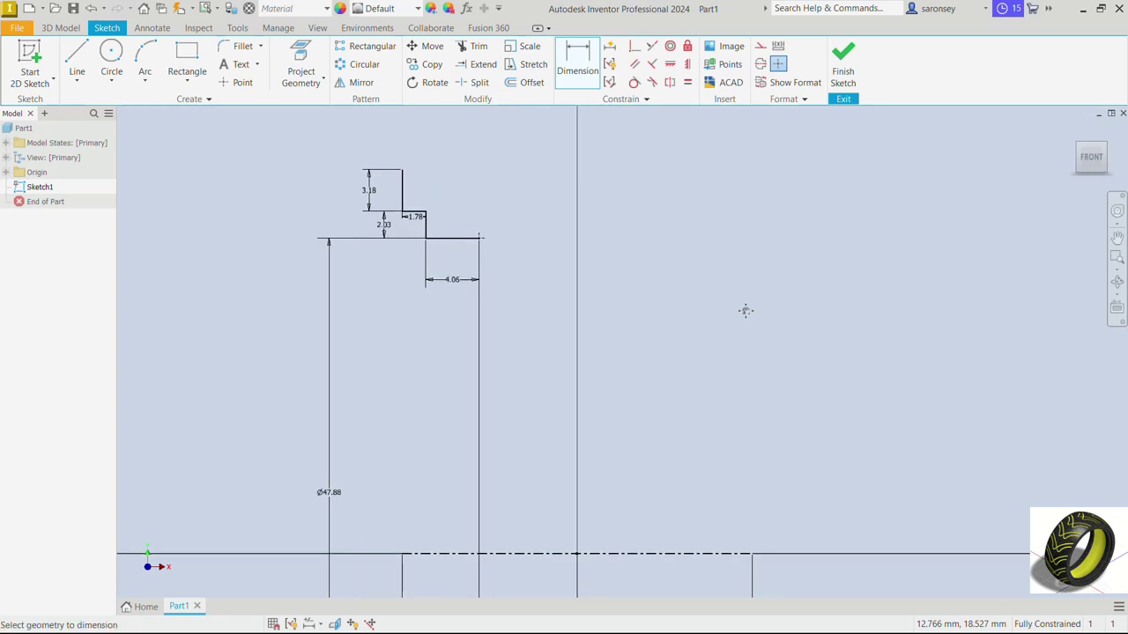
click(84, 60)
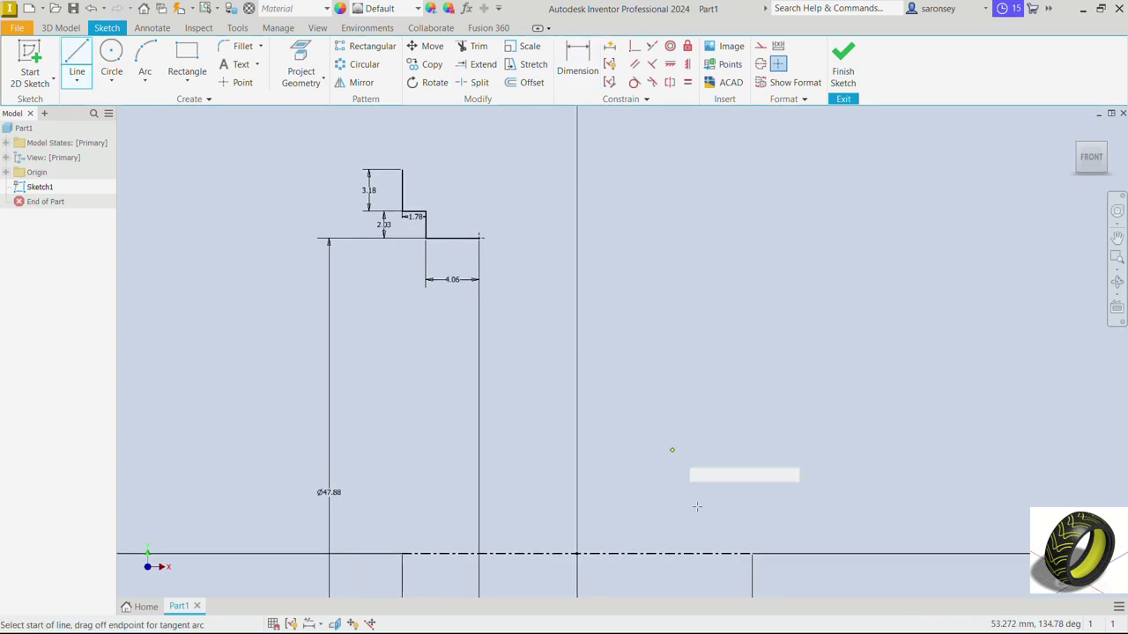
click(577, 553)
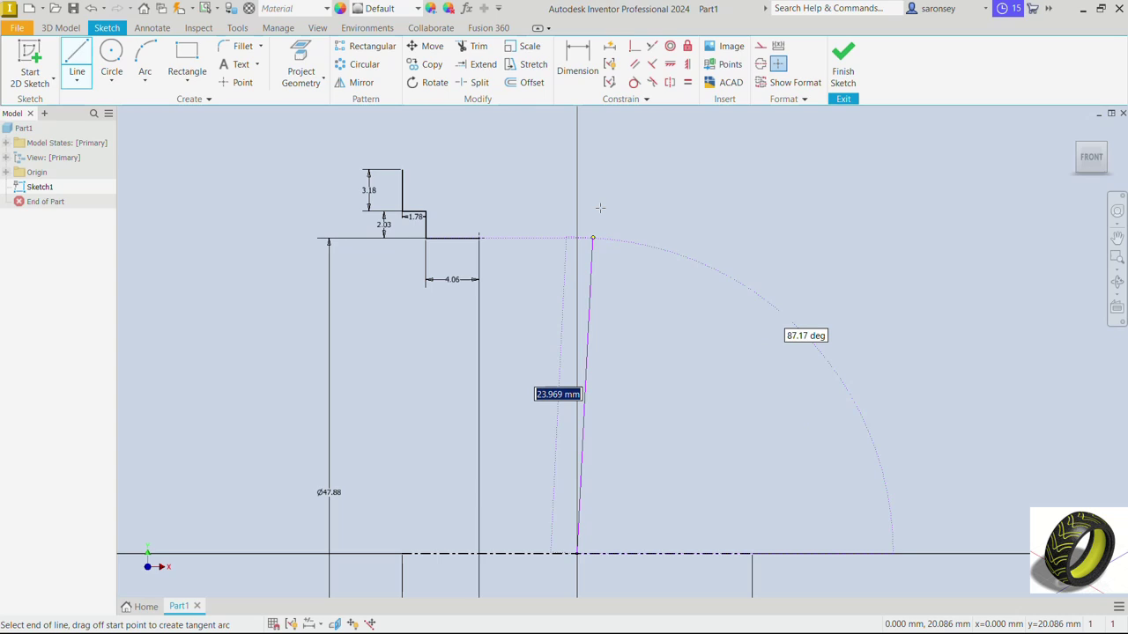
click(577, 129)
right_click(643, 150)
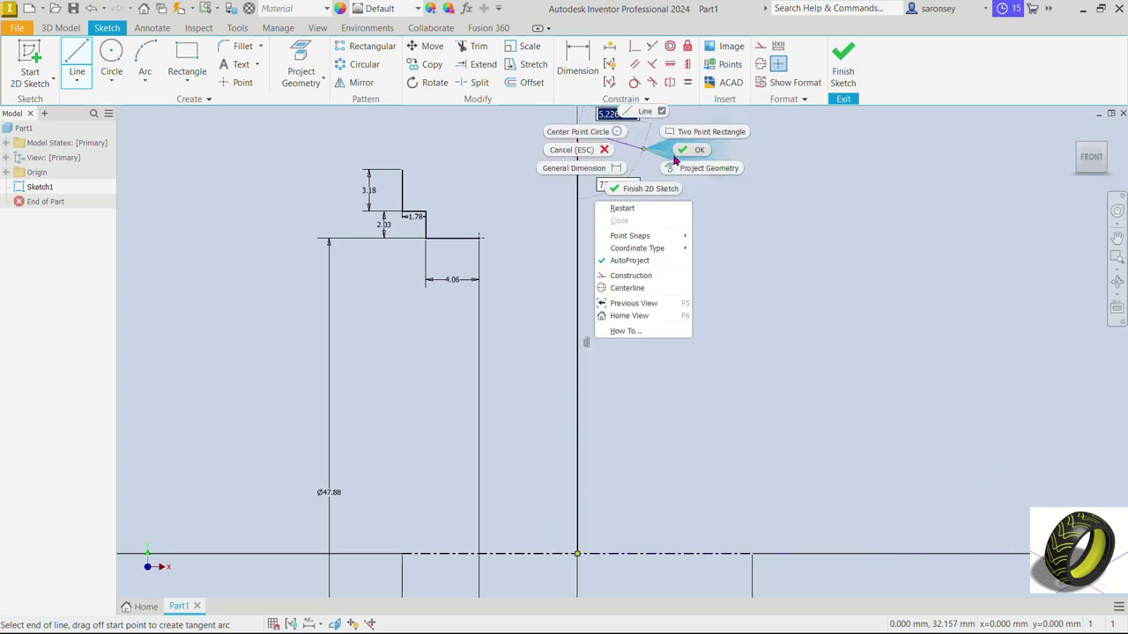
click(693, 150)
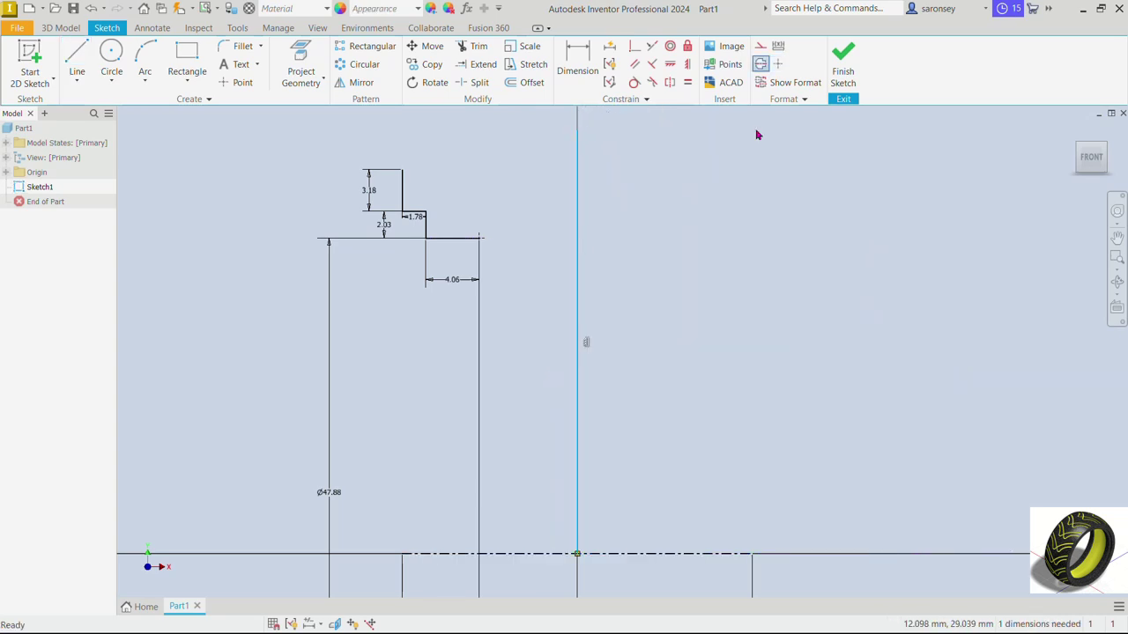
click(761, 46)
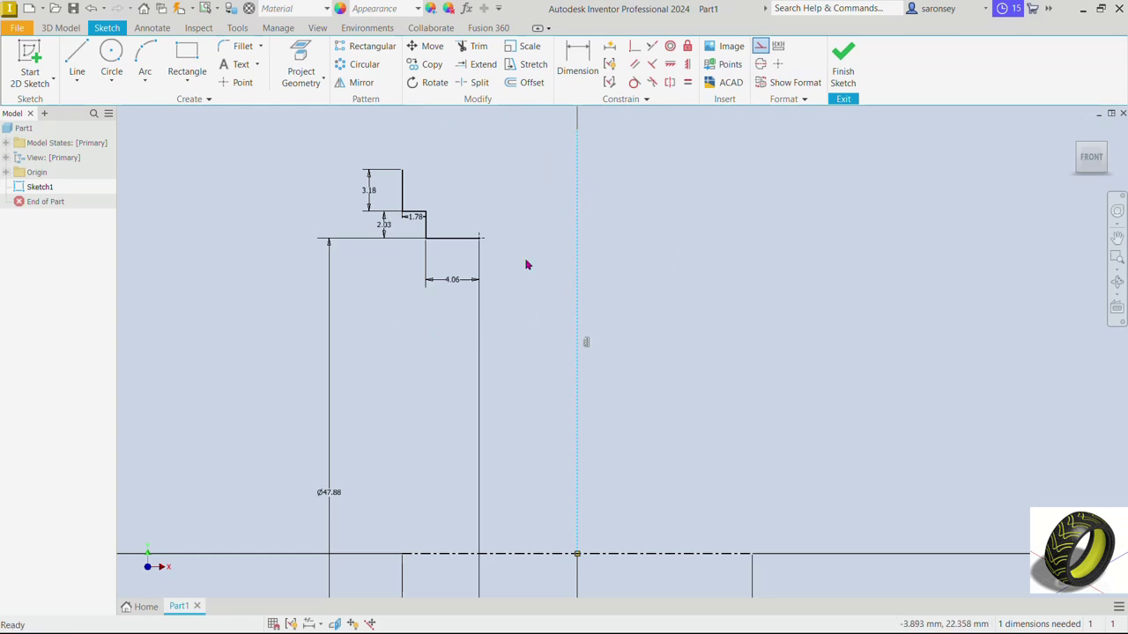
Step: Mirror the four stepped profile lines across the vertical construction line
click(365, 85)
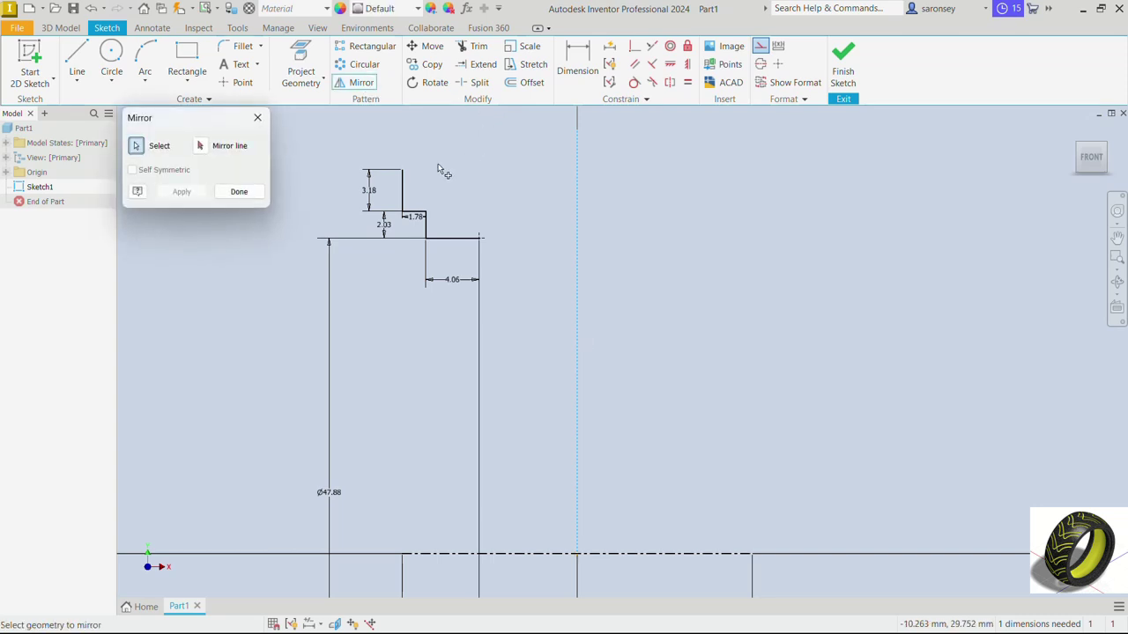
click(408, 191)
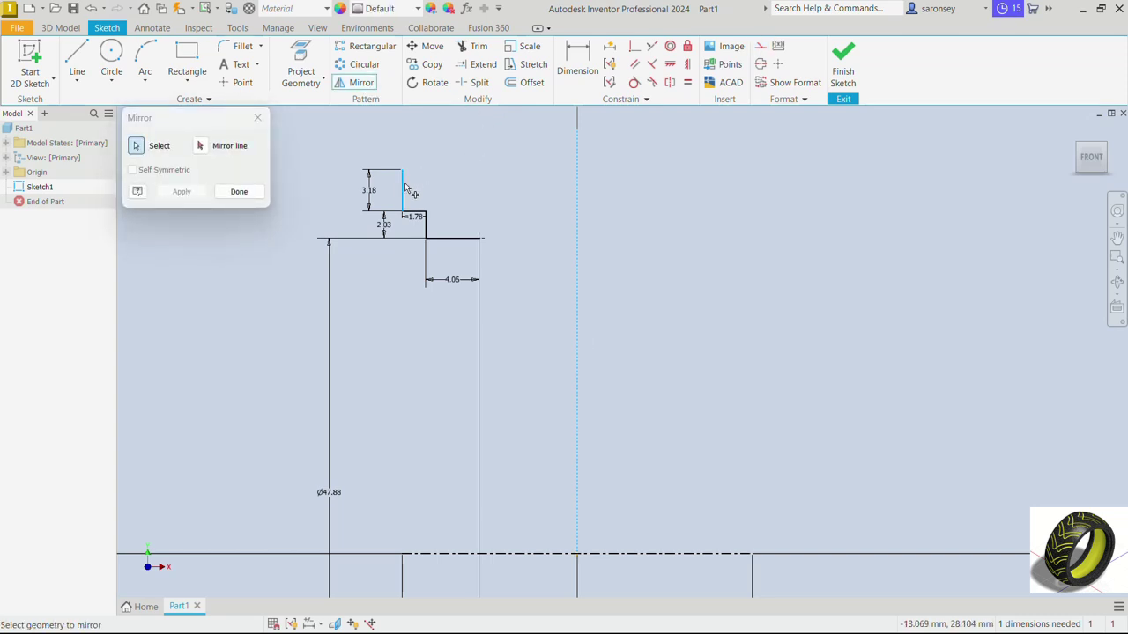
click(414, 214)
click(427, 230)
click(455, 238)
click(201, 146)
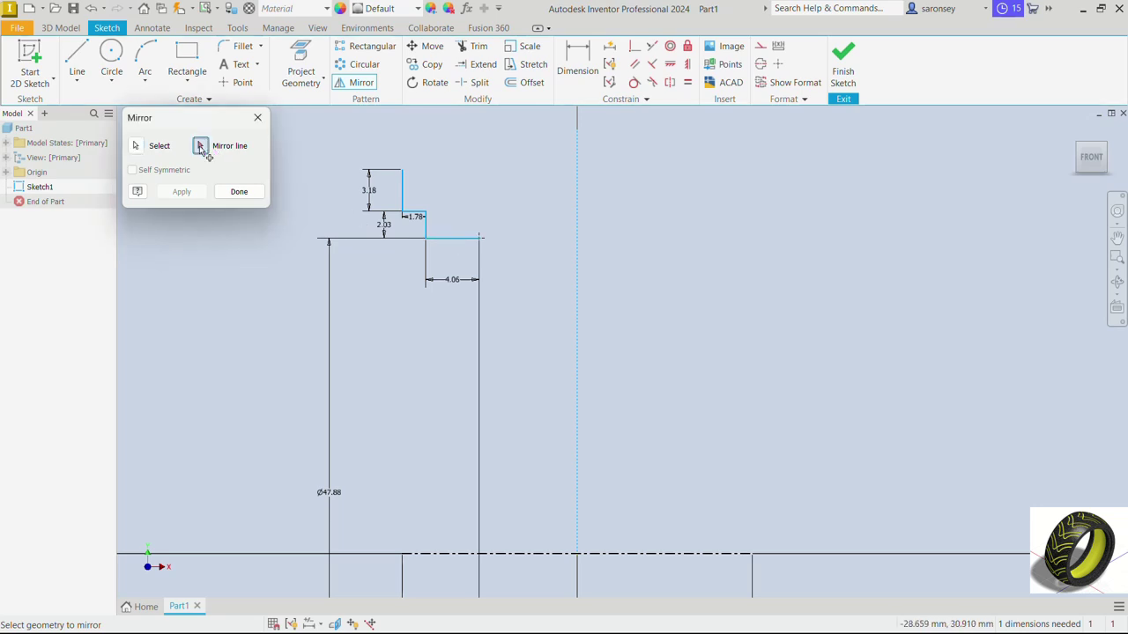
click(578, 216)
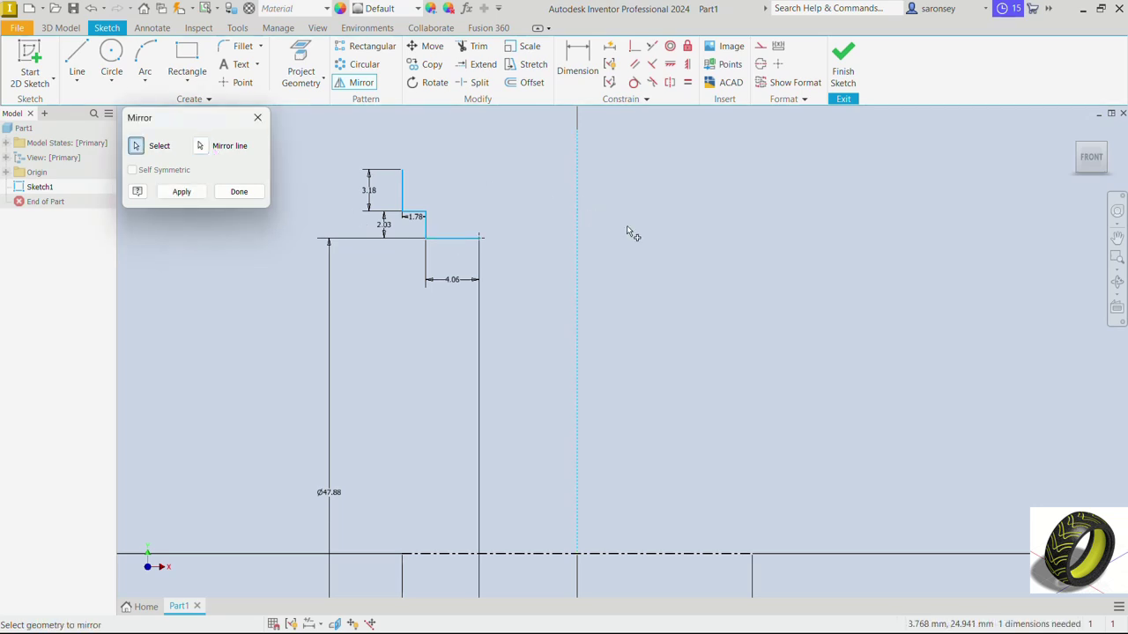
click(183, 192)
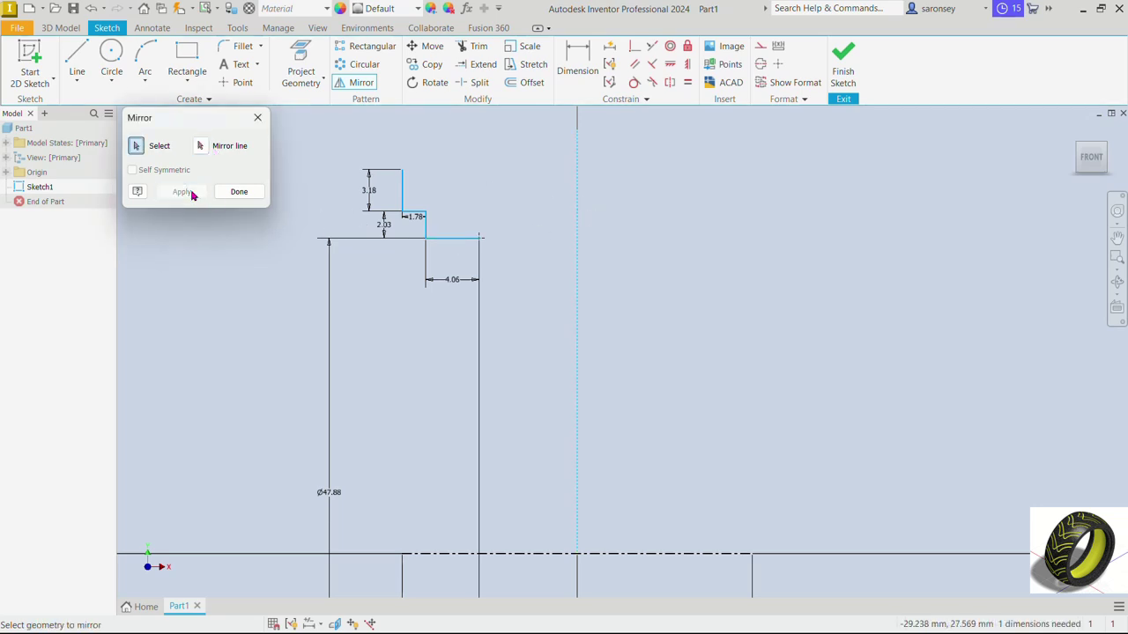
click(257, 117)
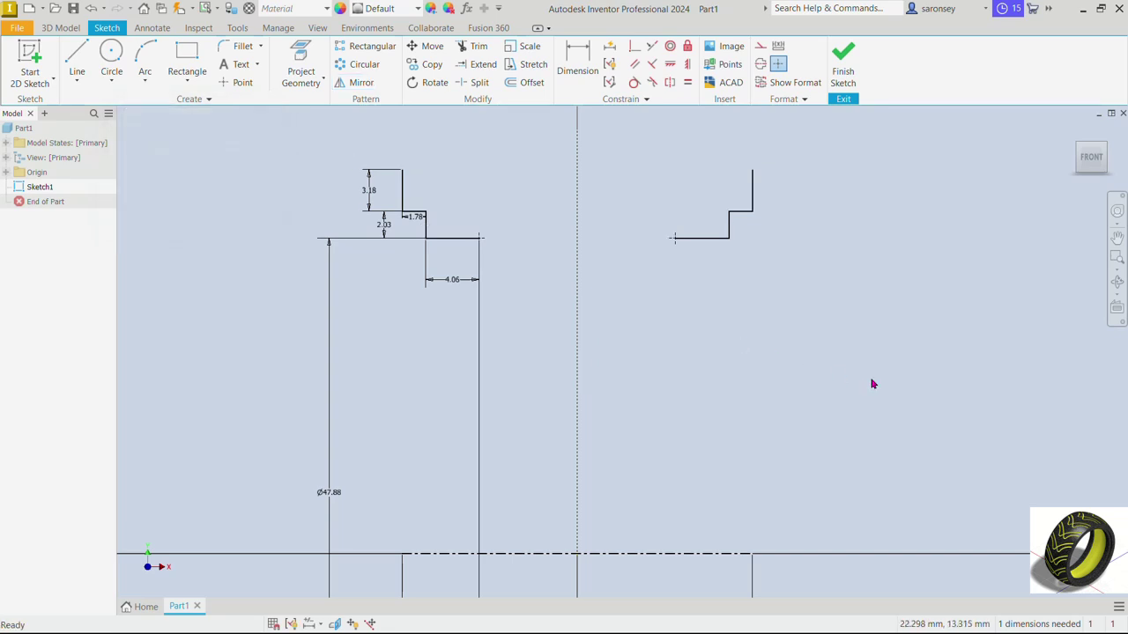
scroll(616, 232, down, 2)
Step: Draw a three-point arc joining both profiles' top corners, apex on the centre line 31.38 mm up
middle_drag(607, 264, 605, 283)
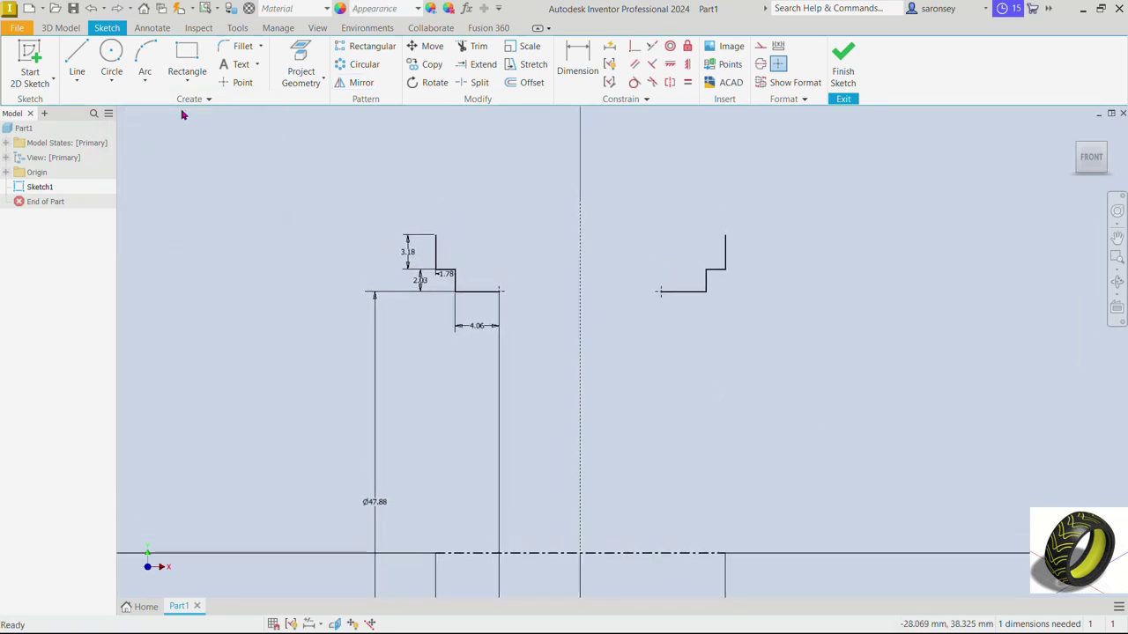
click(145, 55)
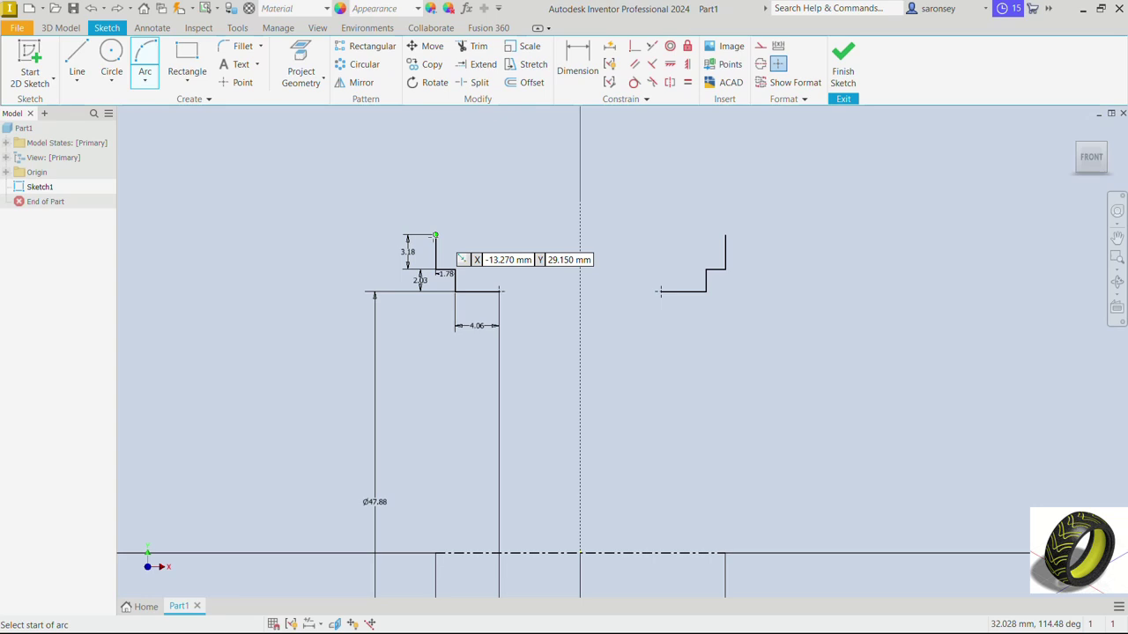
click(436, 235)
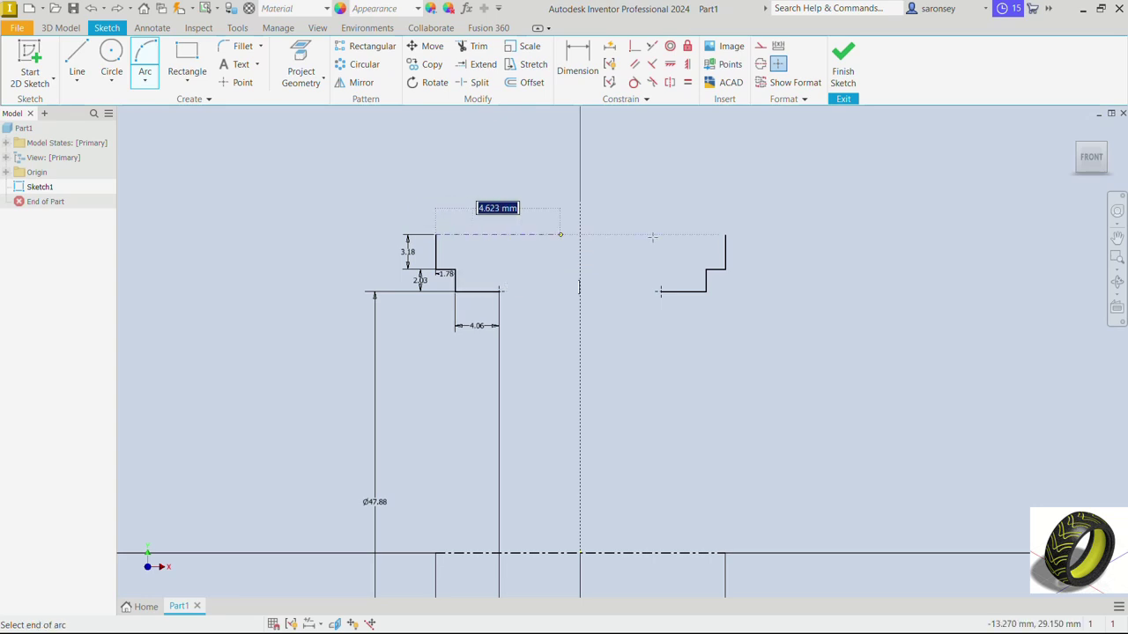
click(725, 234)
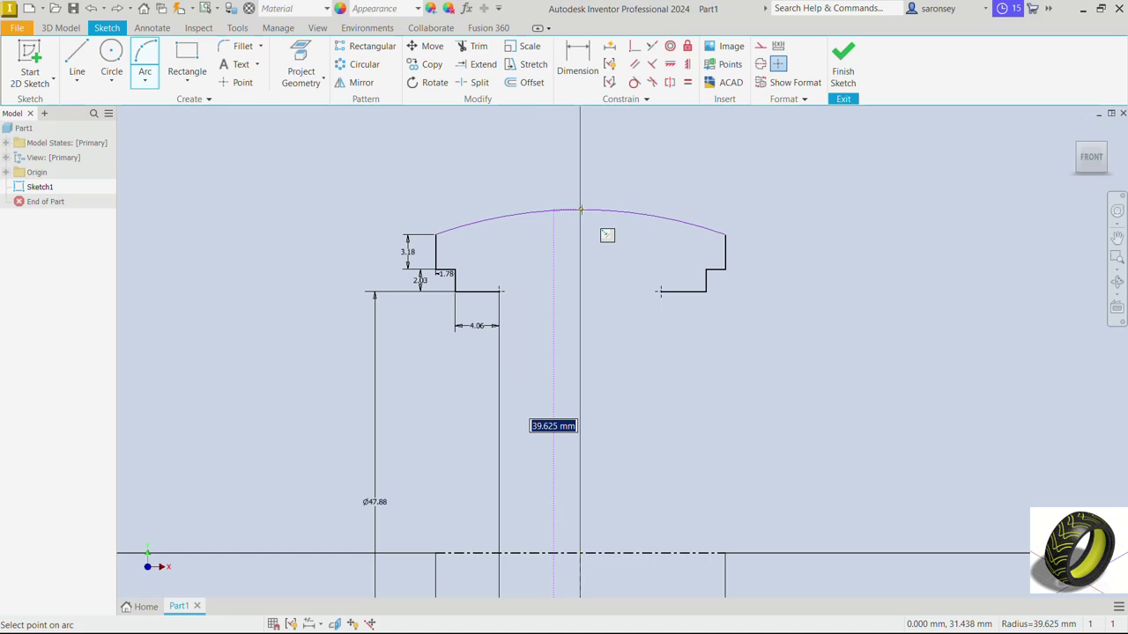
text(380)
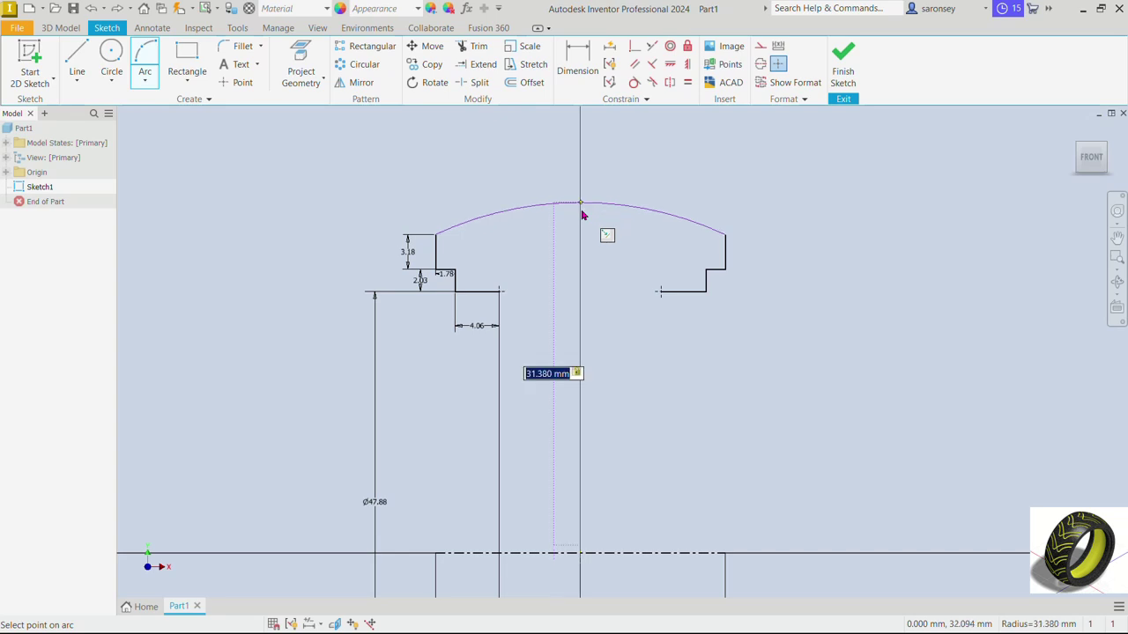
click(579, 209)
right_click(694, 158)
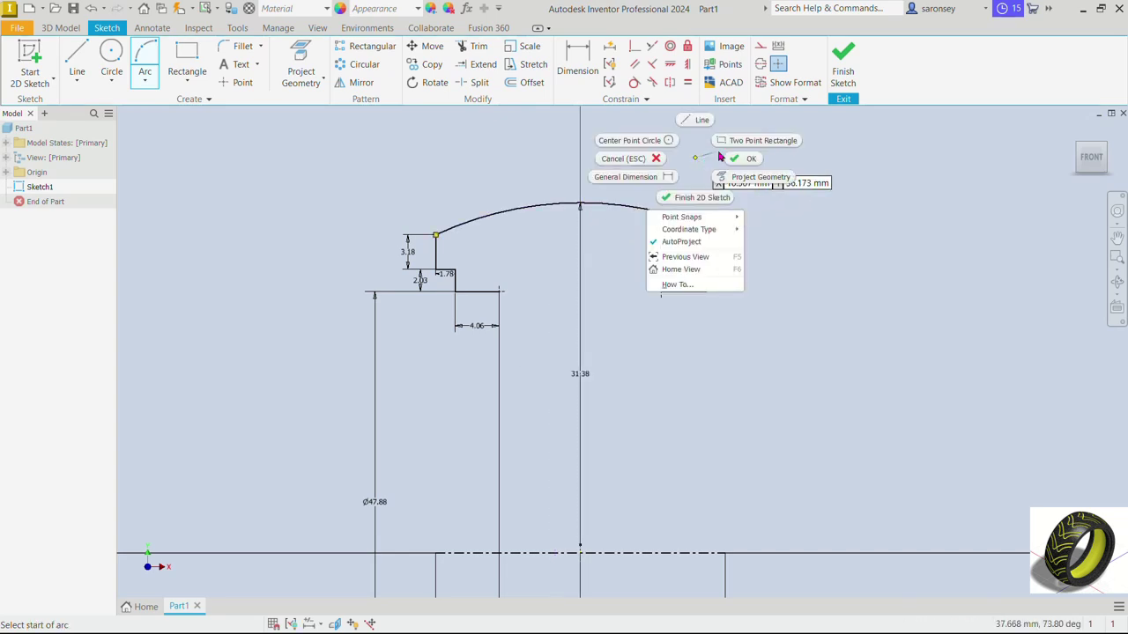
click(748, 158)
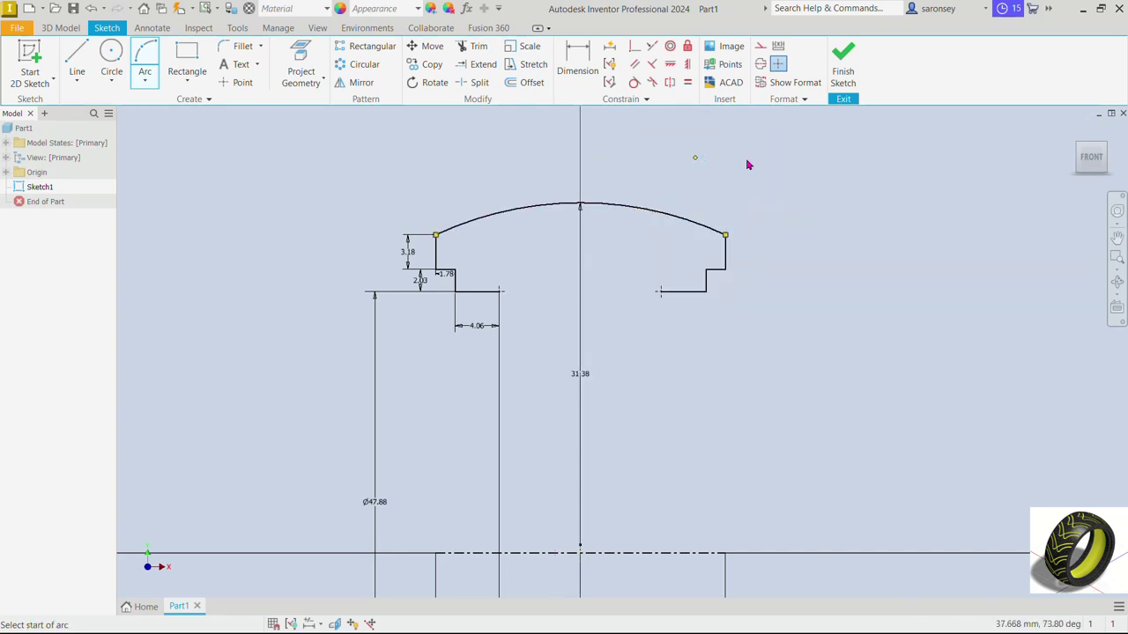
Step: Offset the tire outline inward by 1 mm
click(526, 82)
click(561, 208)
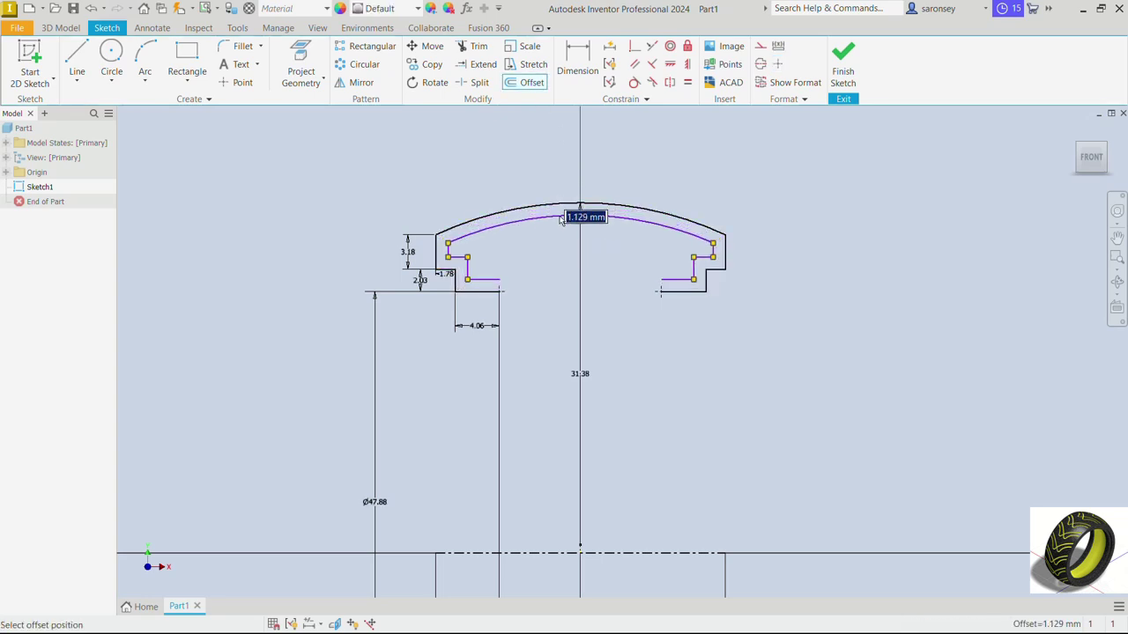
text(1)
key(Return)
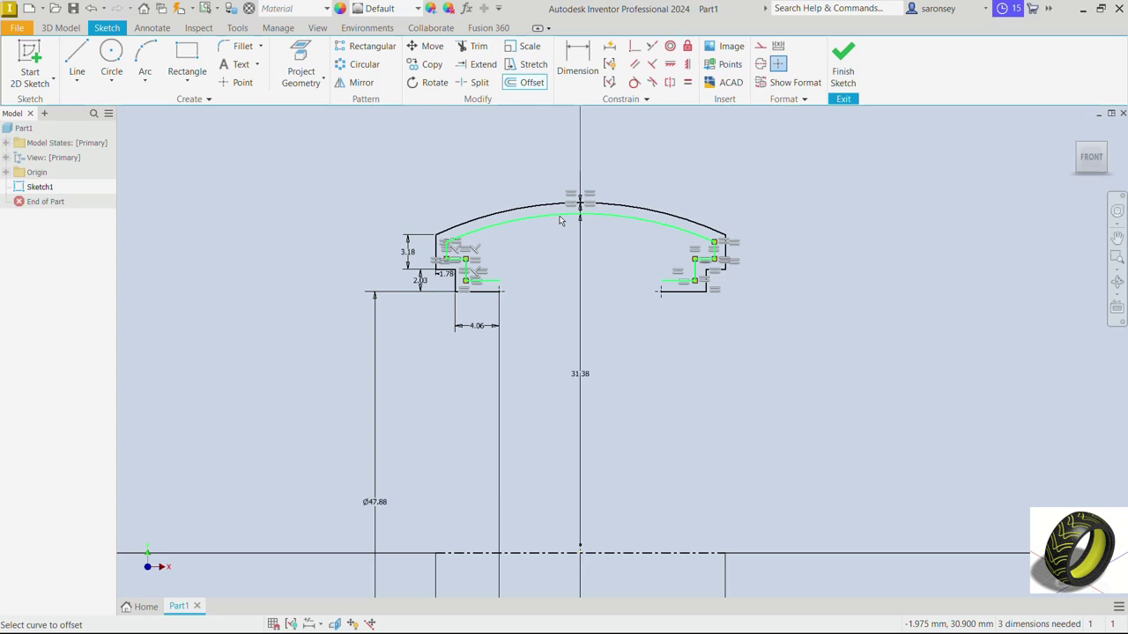
Step: Close both ends with short vertical lines between the inner and outer outlines
click(74, 60)
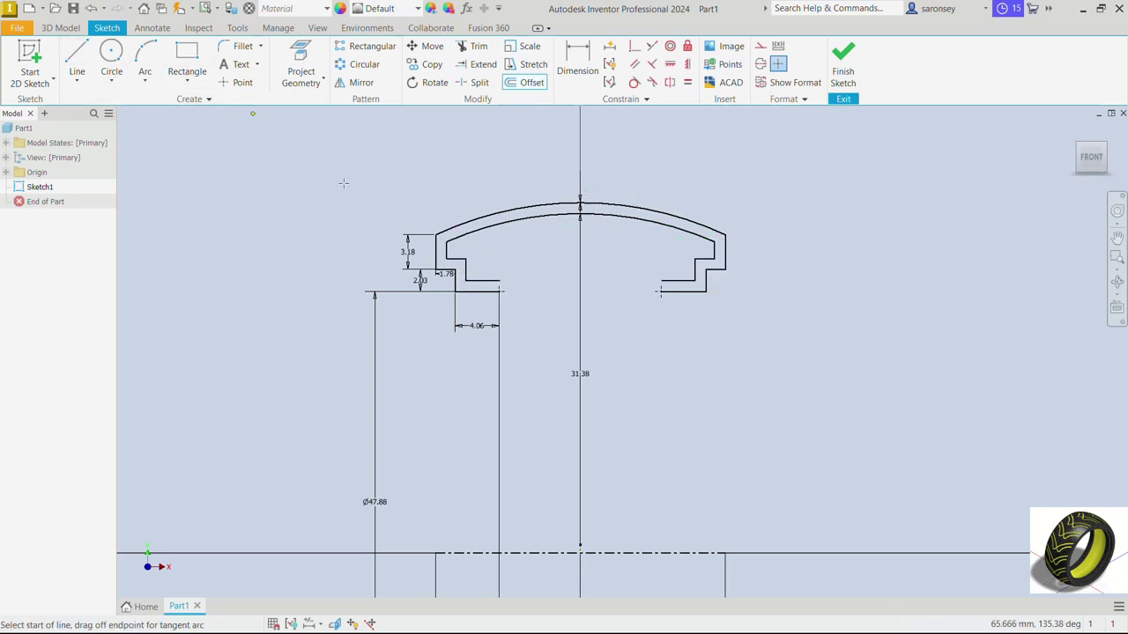
scroll(523, 298, up, 2)
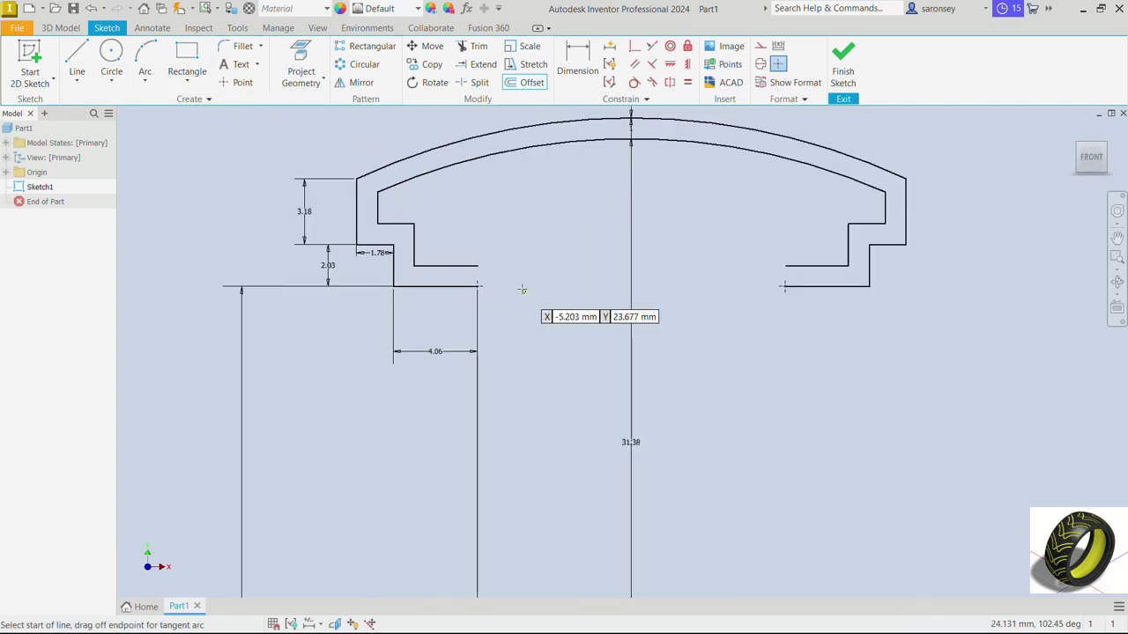
click(477, 266)
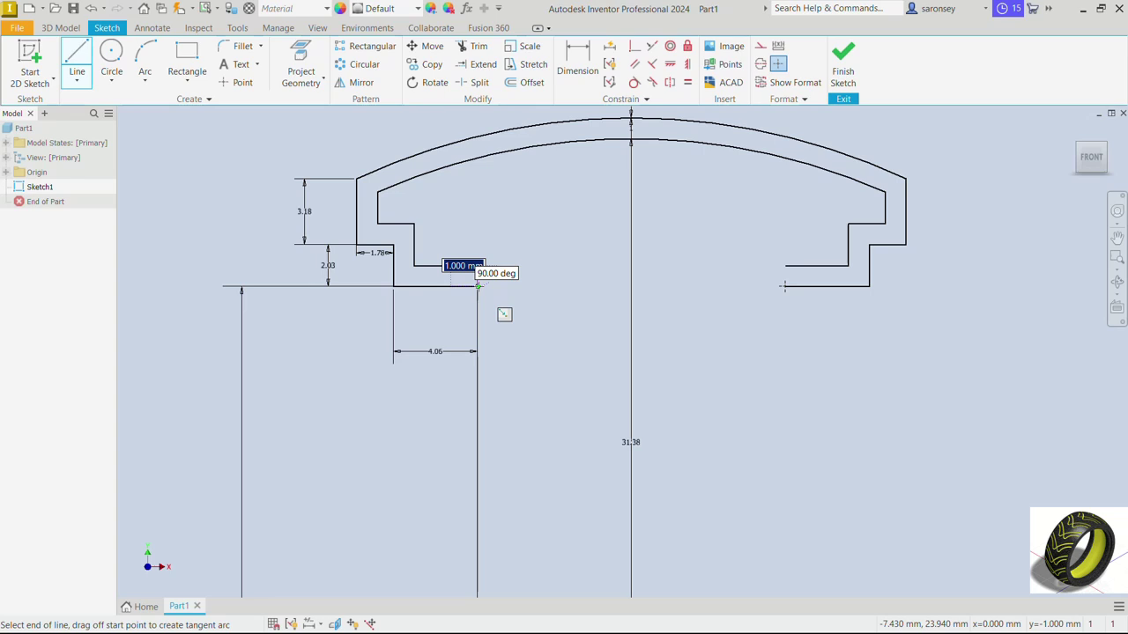
click(478, 286)
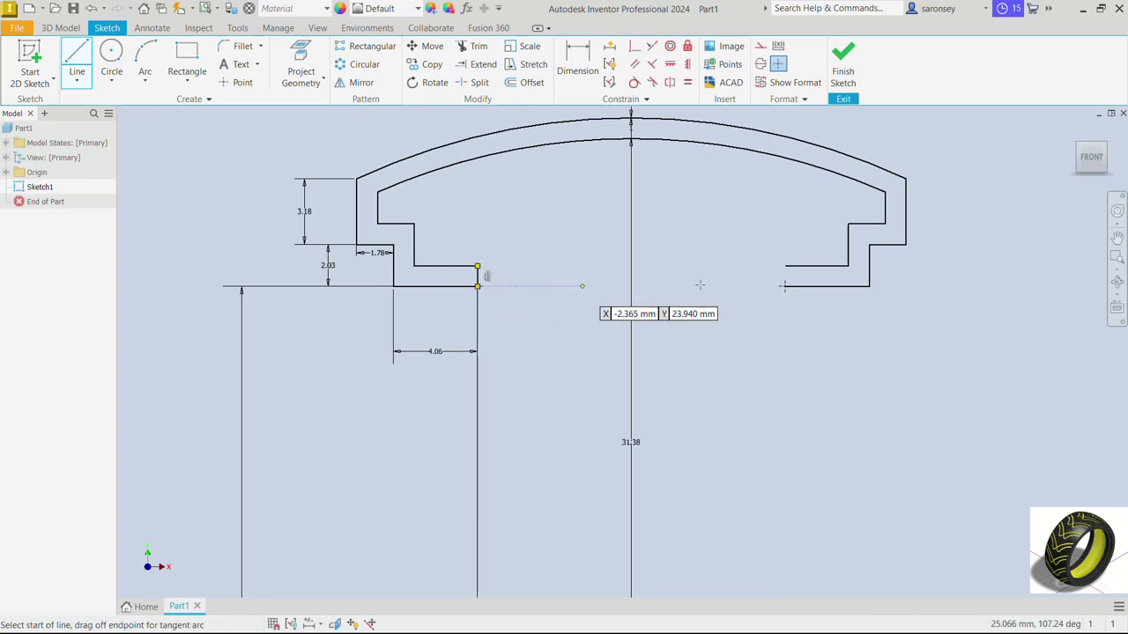
click(785, 266)
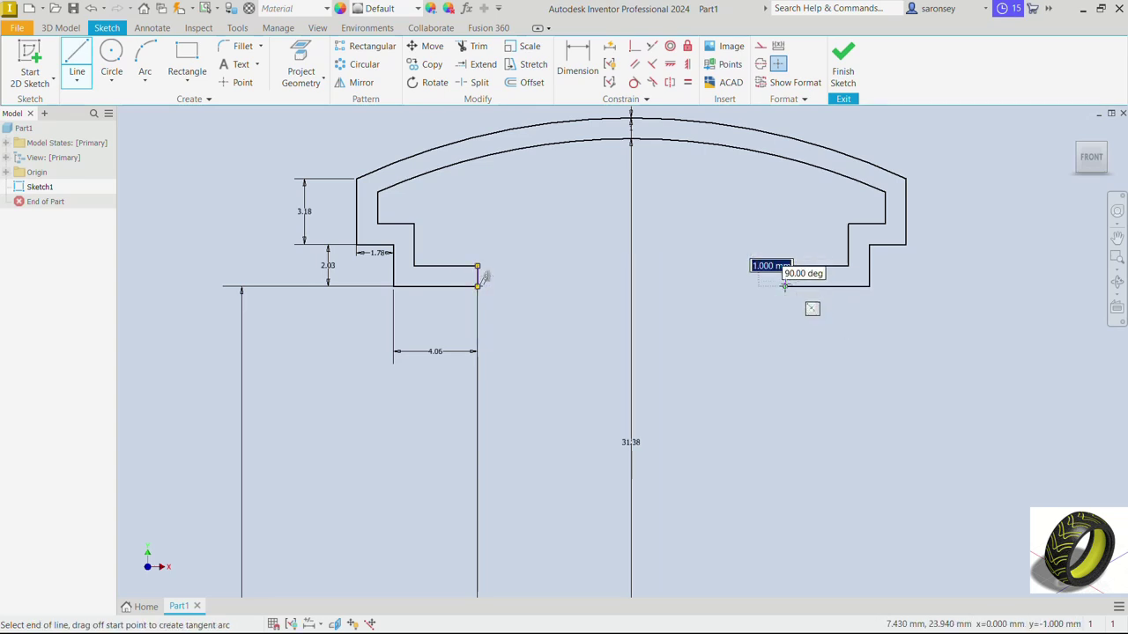
click(785, 287)
right_click(726, 209)
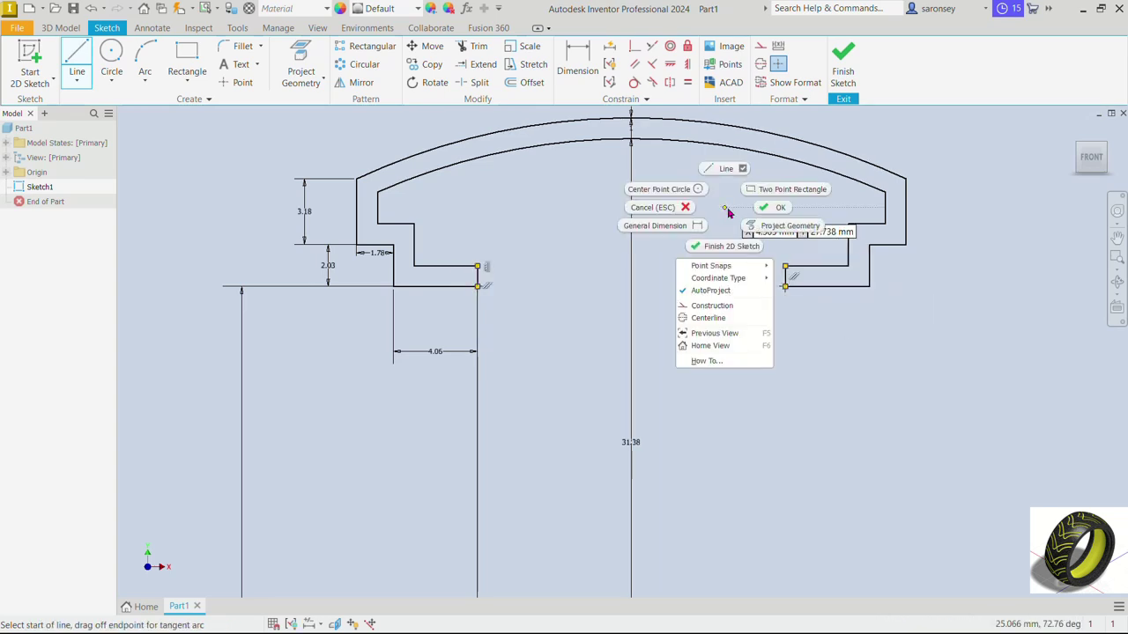
click(779, 208)
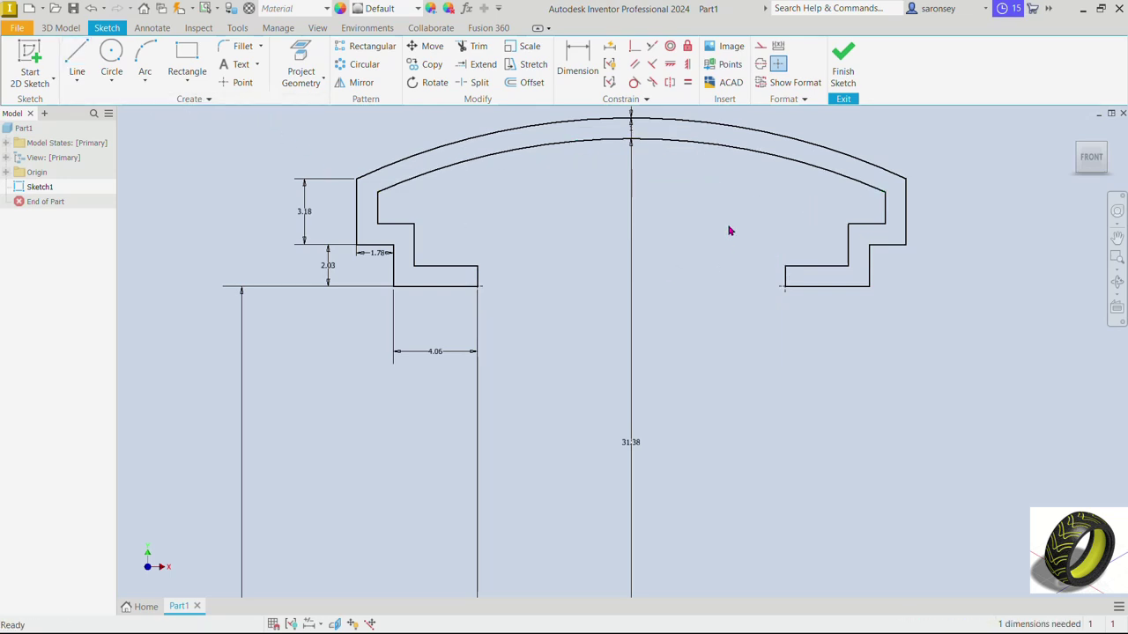
Step: Finish the profile sketch and launch Revolve to build the tire solid
click(844, 66)
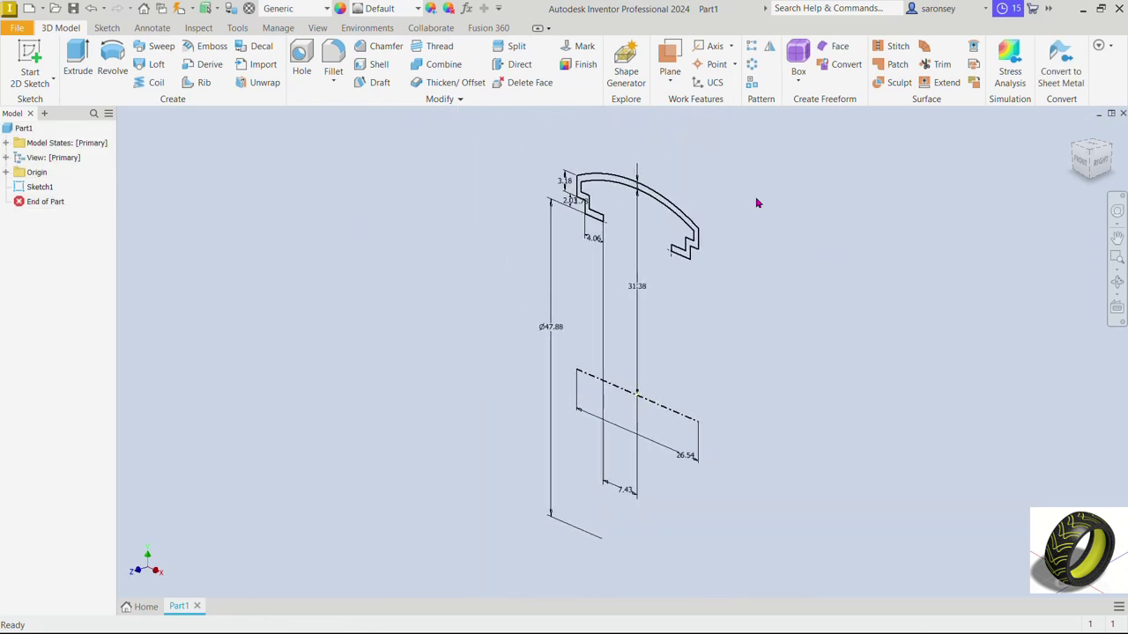
click(112, 63)
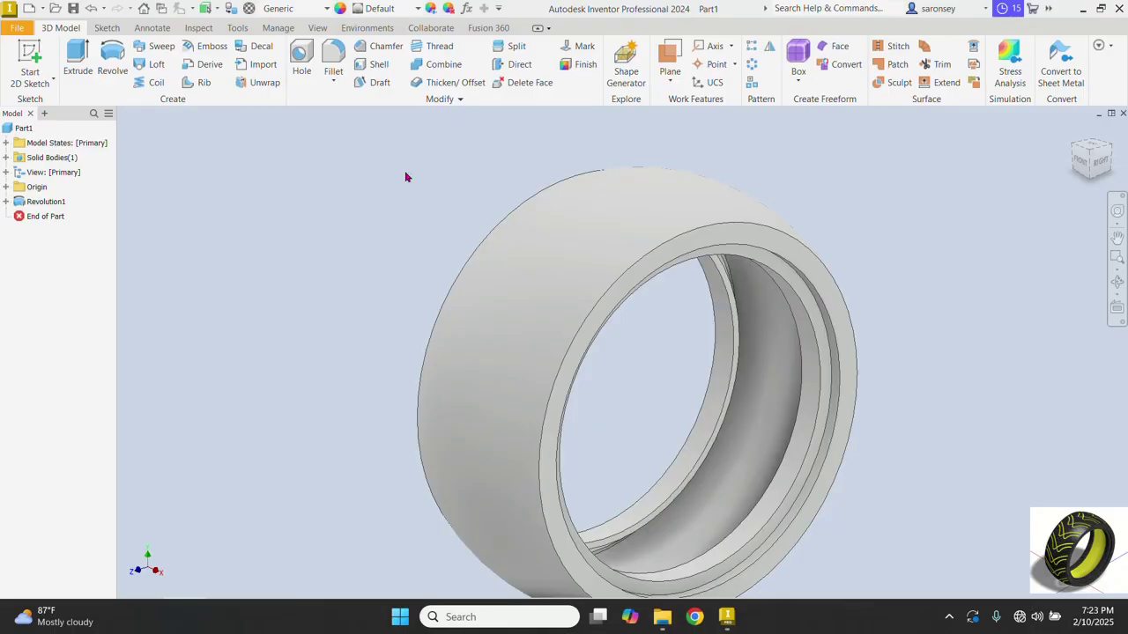
Step: Start a new sketch on the XY Plane and turn on Slice Graphics to show the tire's cross-section
click(6, 187)
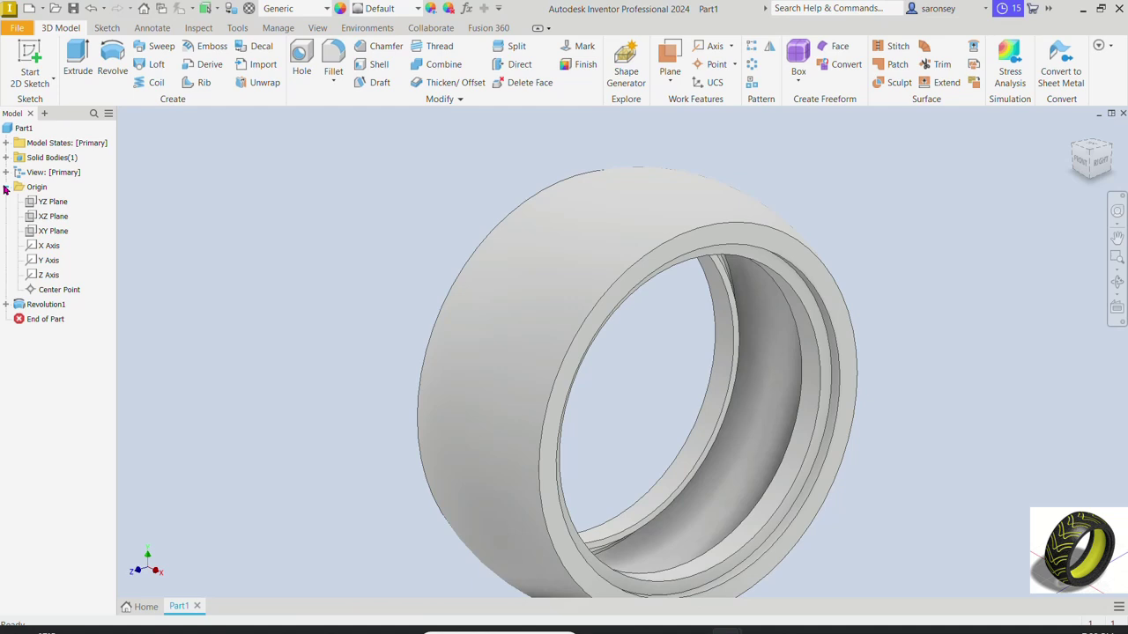
click(39, 230)
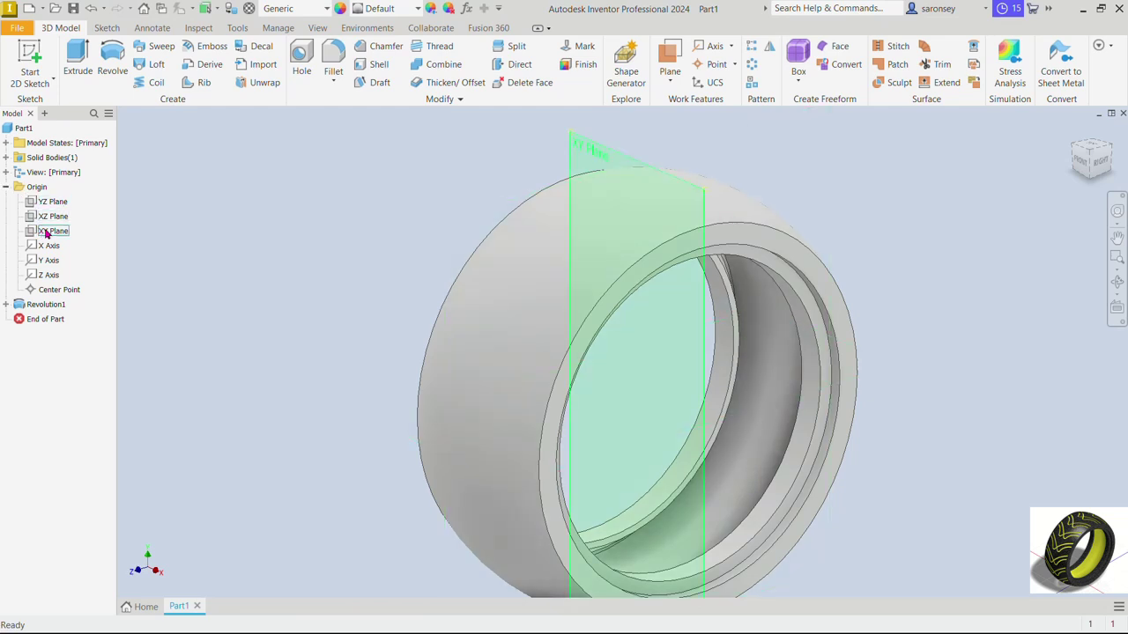
click(46, 233)
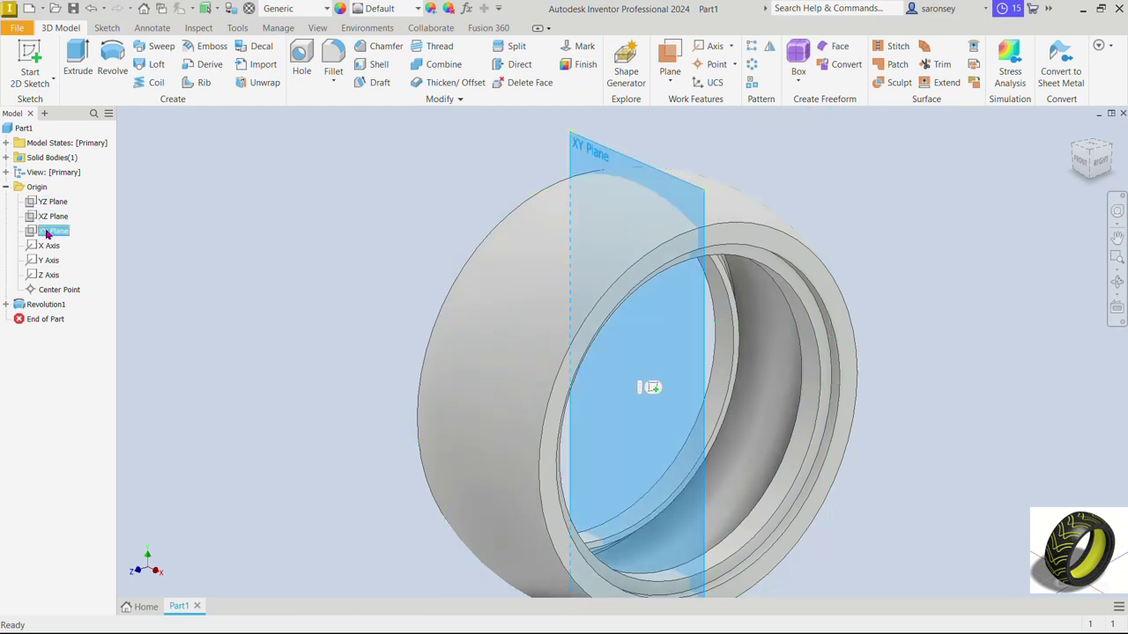
click(652, 388)
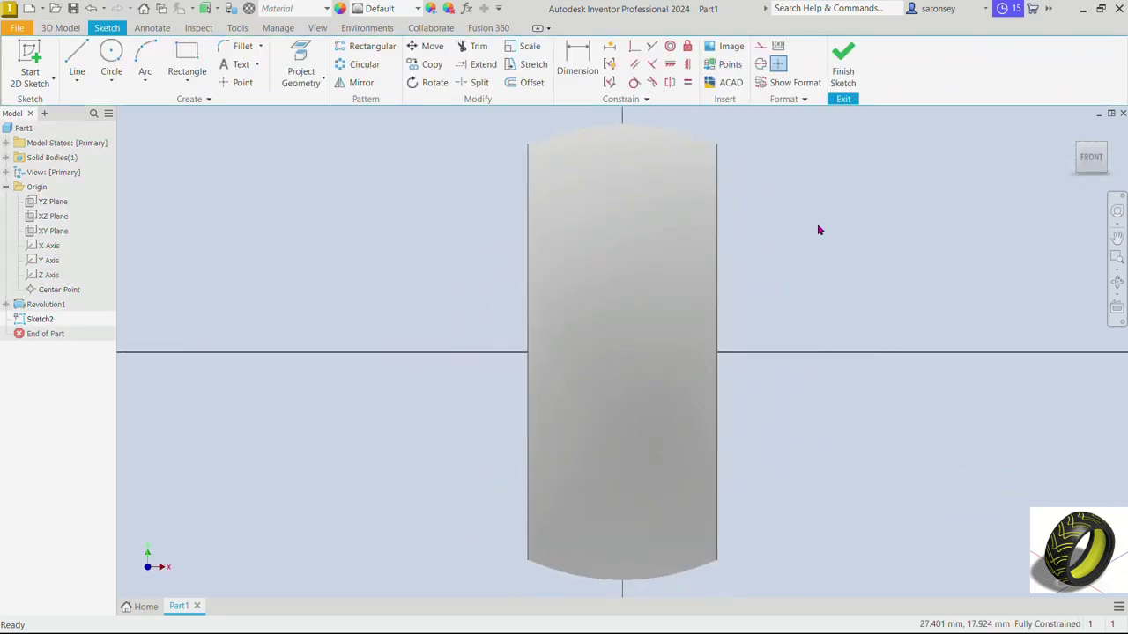
mouse_move(819, 229)
middle_down()
mouse_move(821, 247)
mouse_move(829, 234)
middle_up()
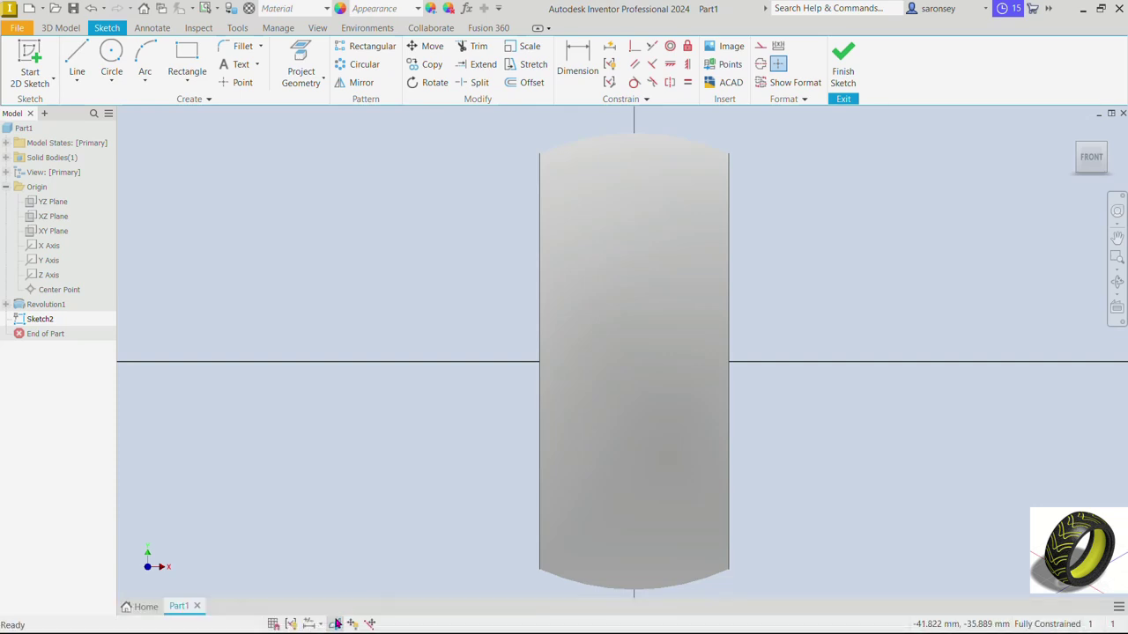
click(336, 624)
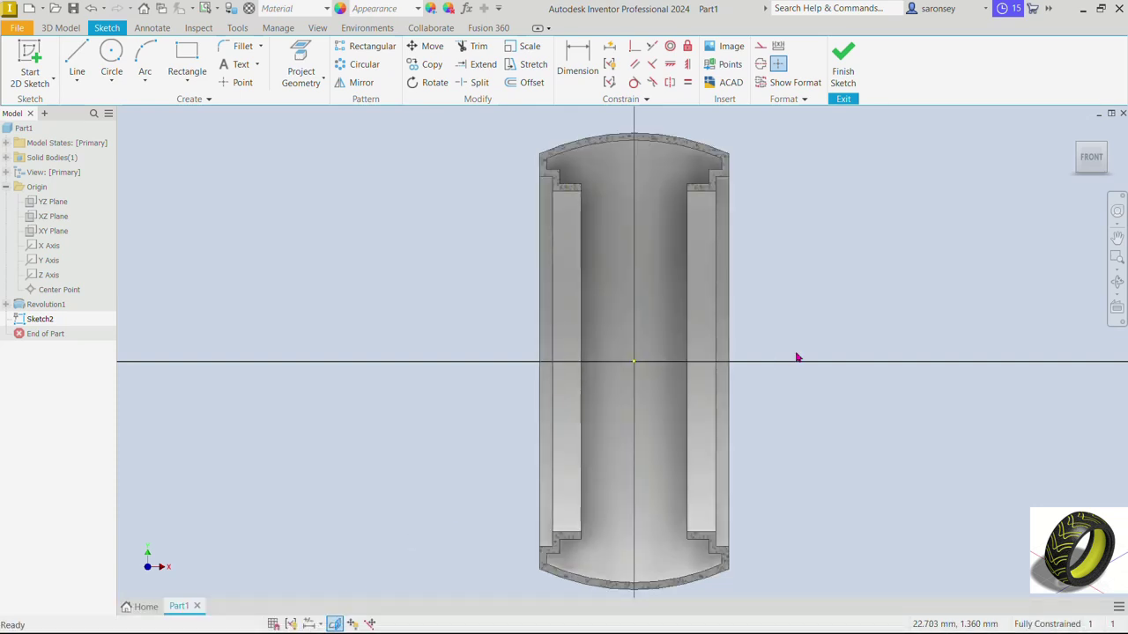
Step: Project the tire's outer top tread arc into the sketch
click(529, 84)
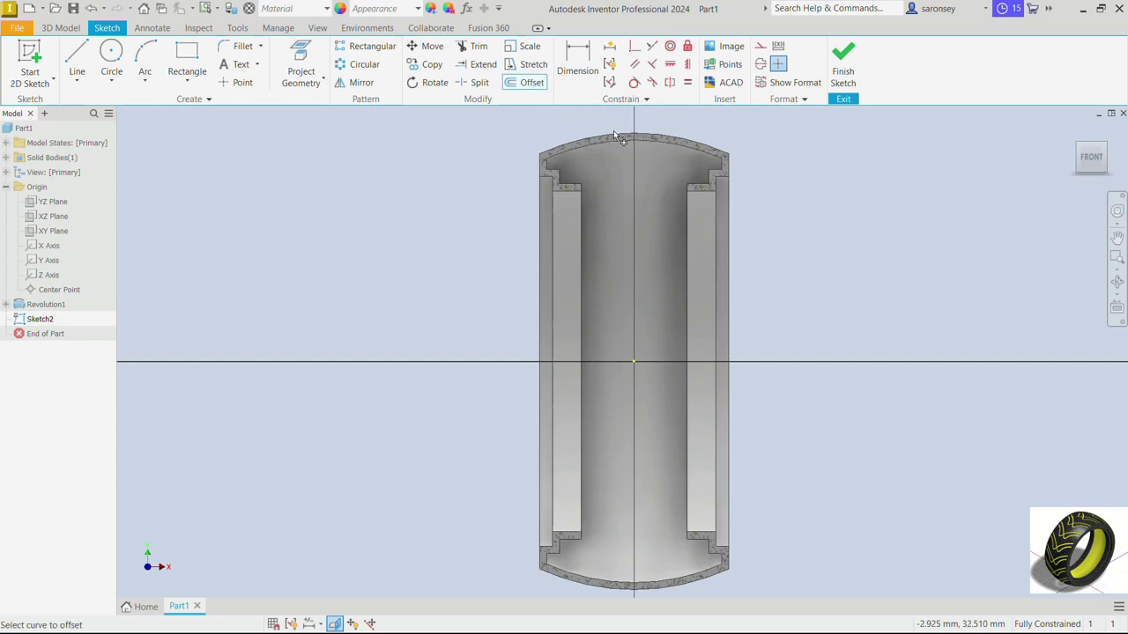
scroll(615, 134, up, 5)
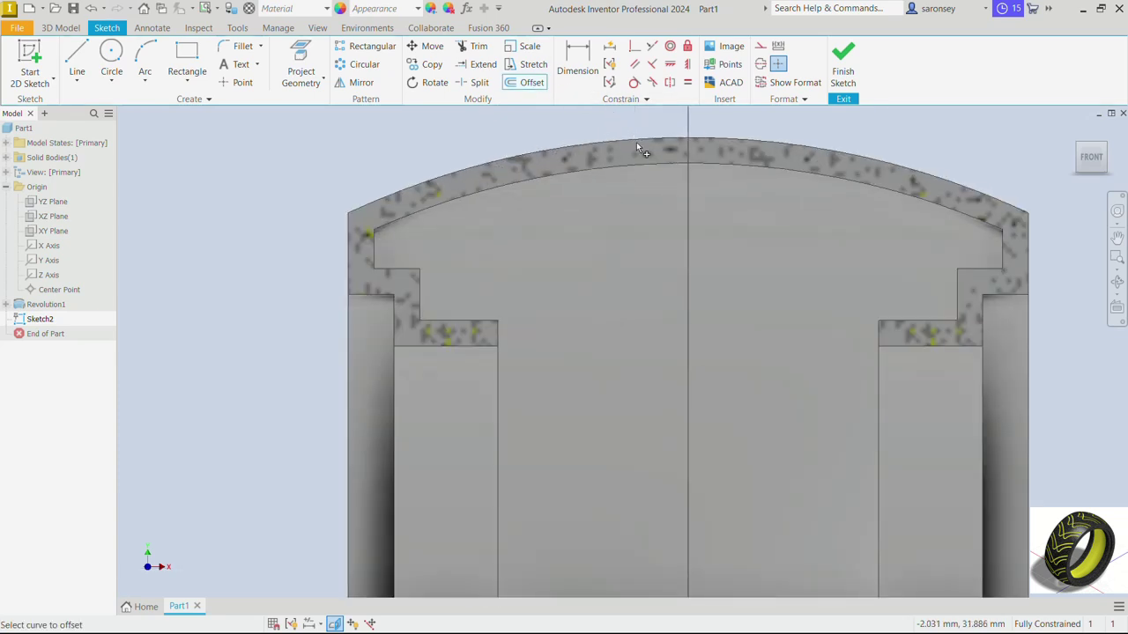
click(304, 57)
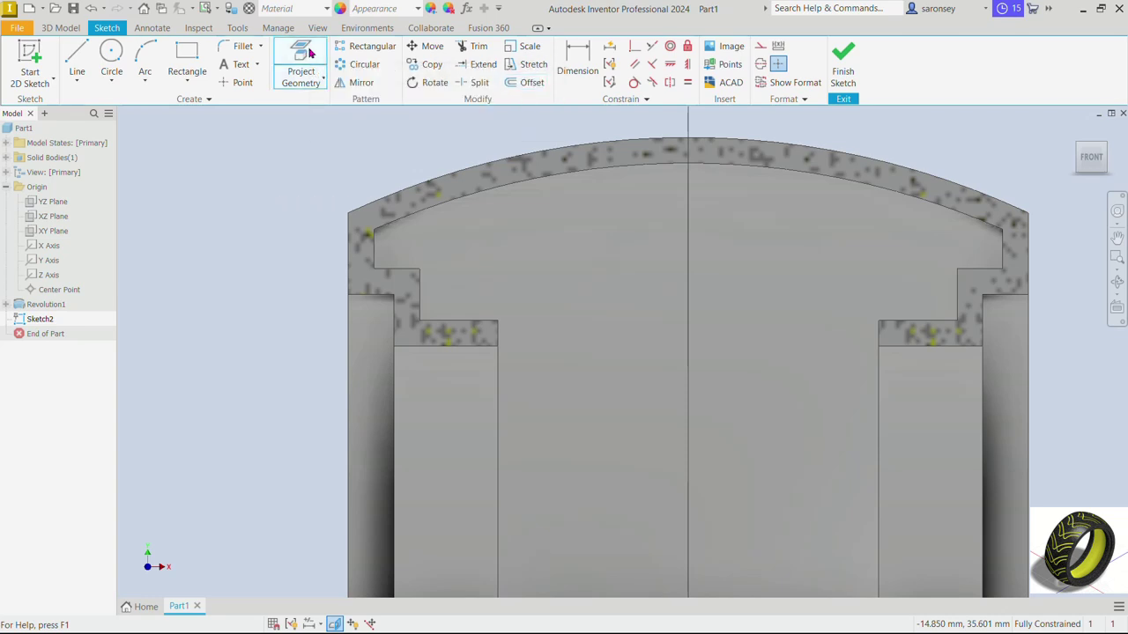
click(601, 138)
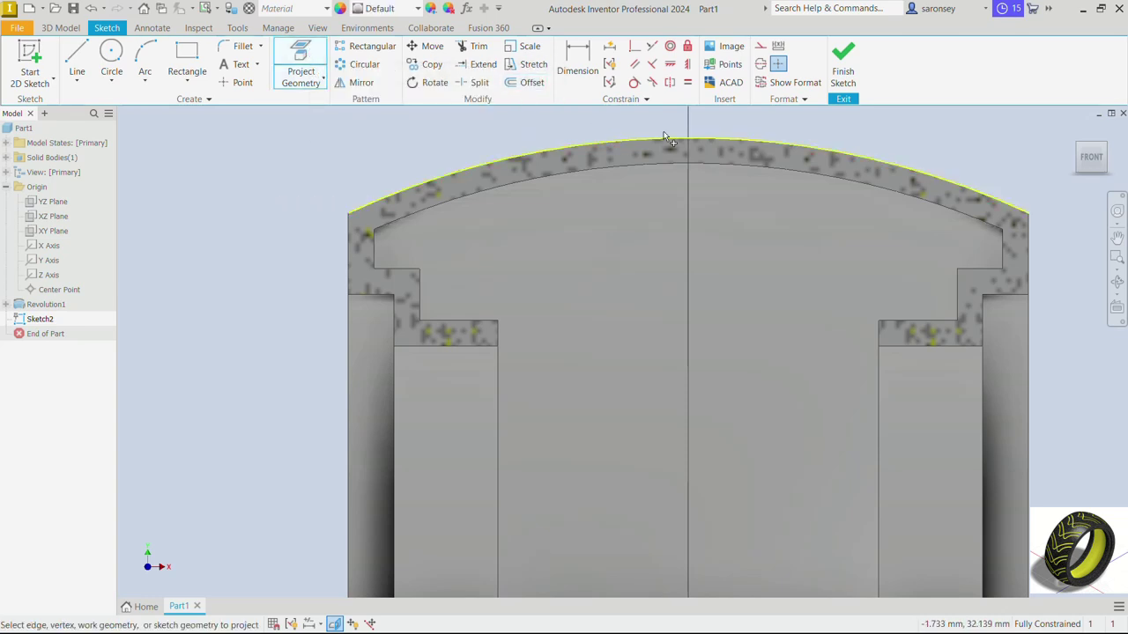
Step: Offset the projected top arc 0.7 mm inward
click(529, 83)
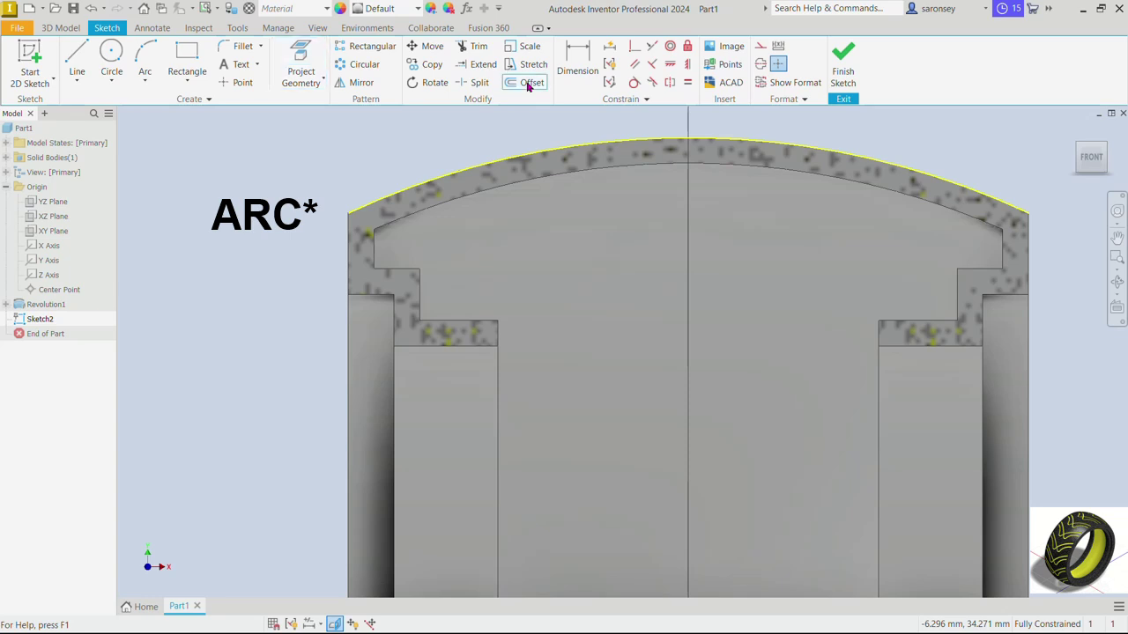
click(637, 141)
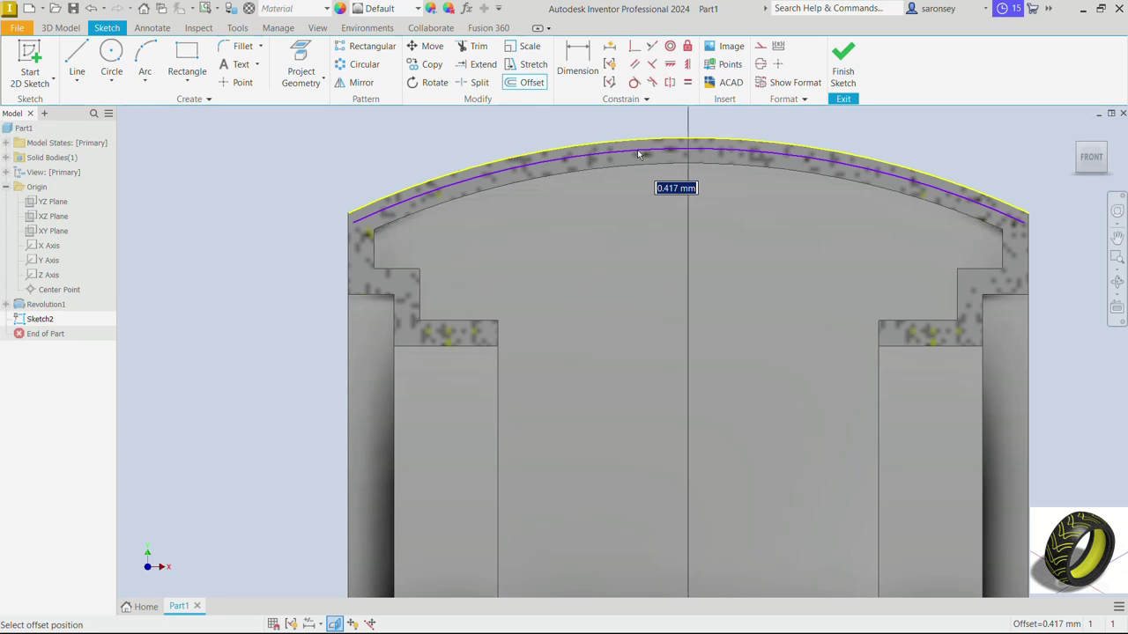
text(0.7)
key(Return)
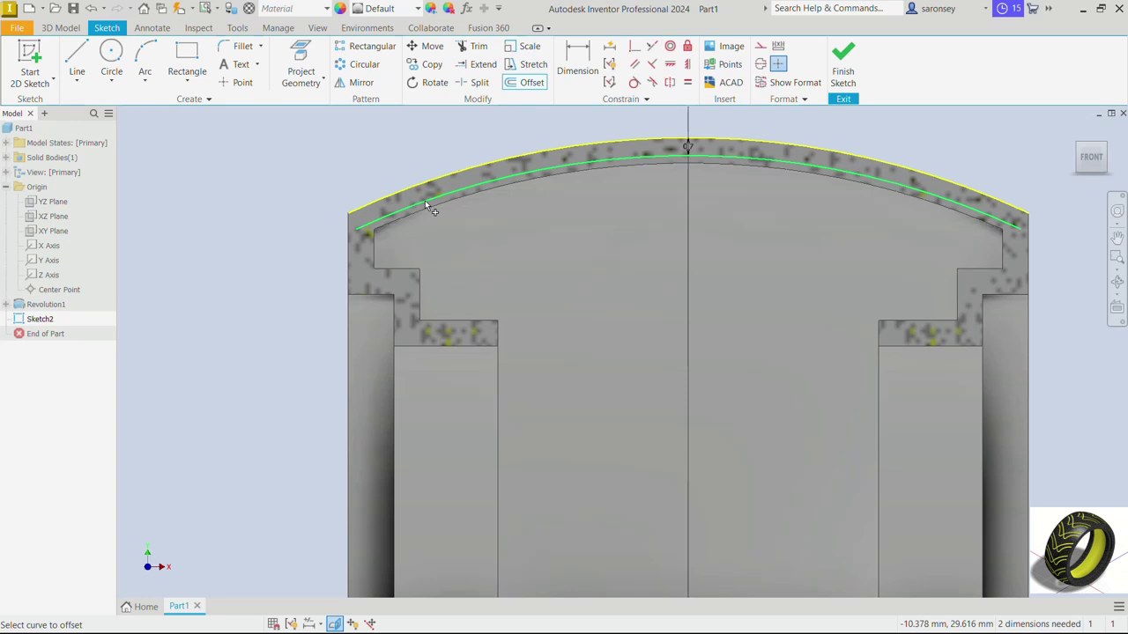
Step: Exit Offset and stretch both ends of the offset arc beyond the tire sides
right_click(316, 141)
click(358, 137)
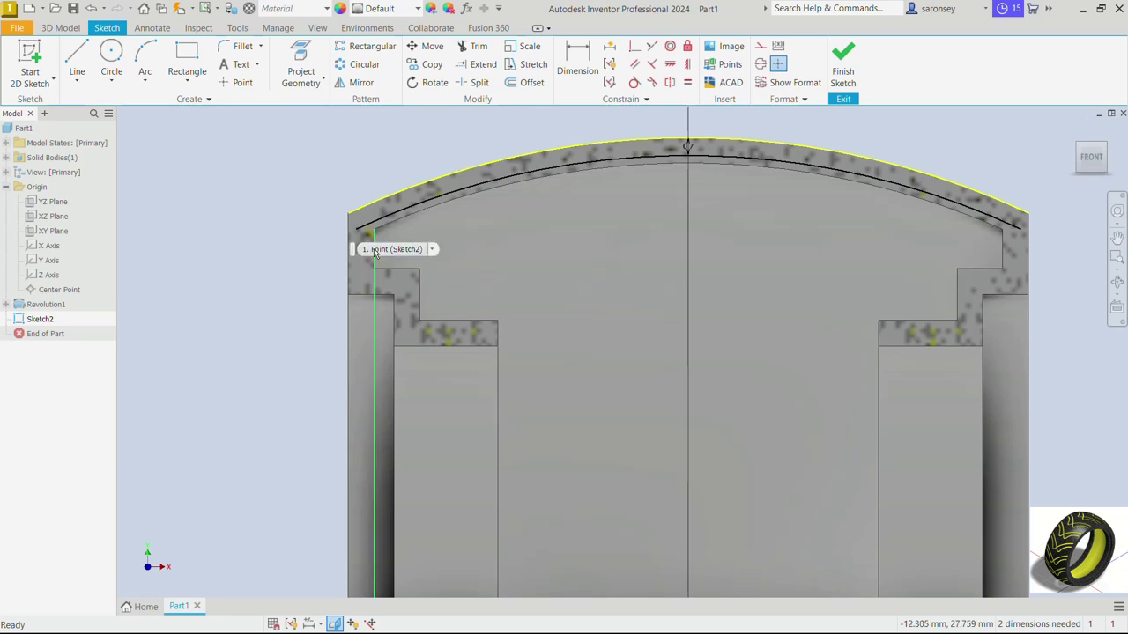
drag(358, 232, 280, 268)
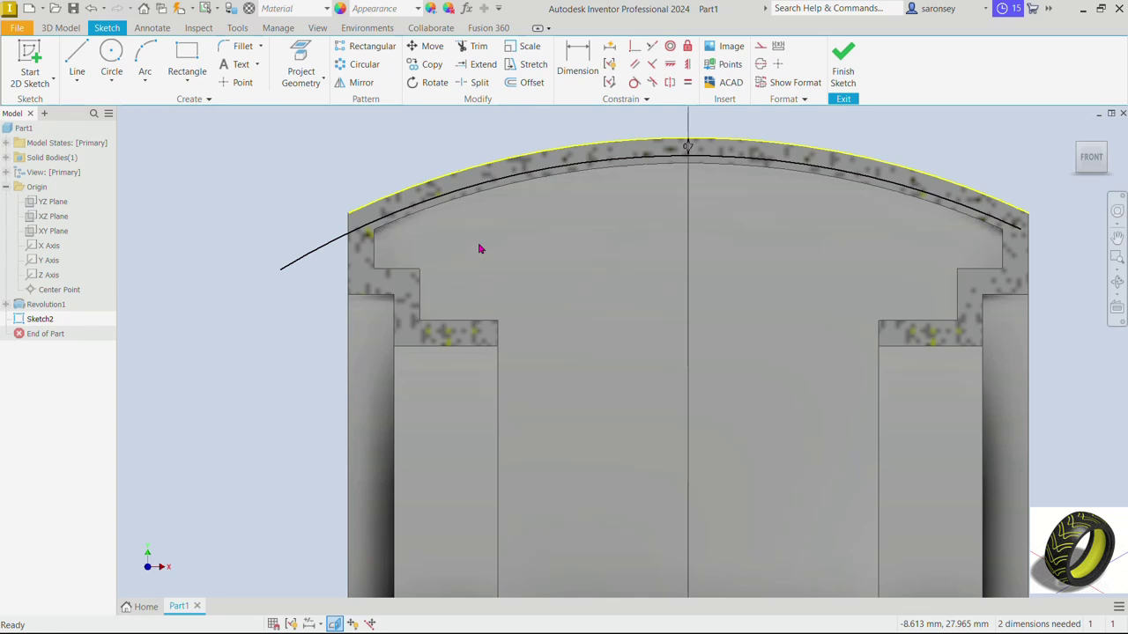
drag(1019, 232, 1068, 277)
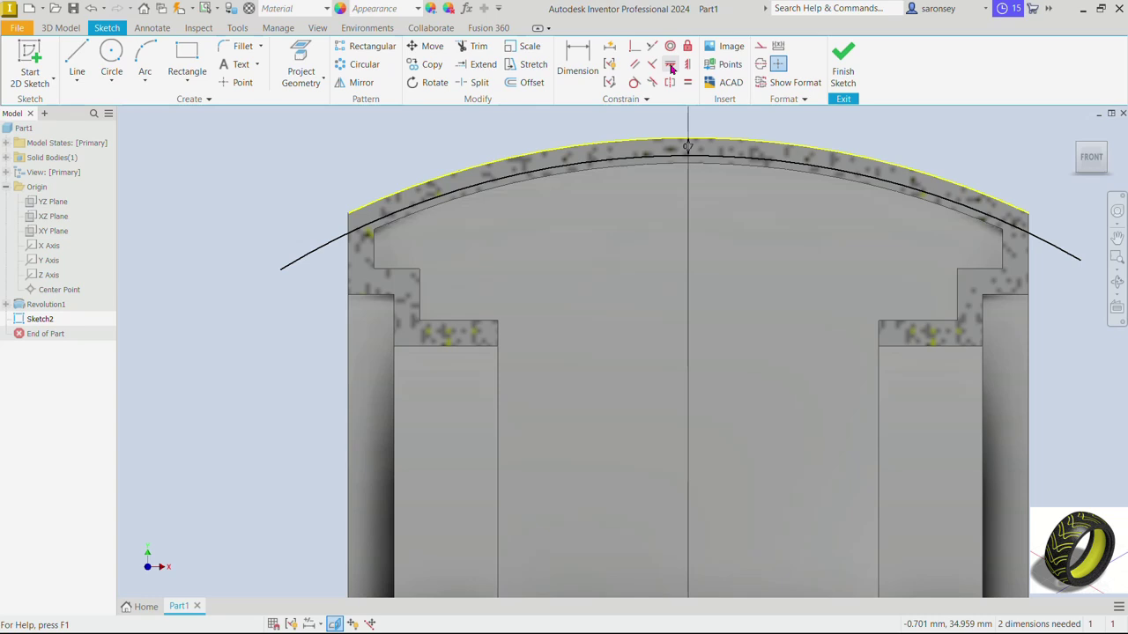
Step: Constrain the arc's two endpoints horizontal and finish the sketch
click(669, 65)
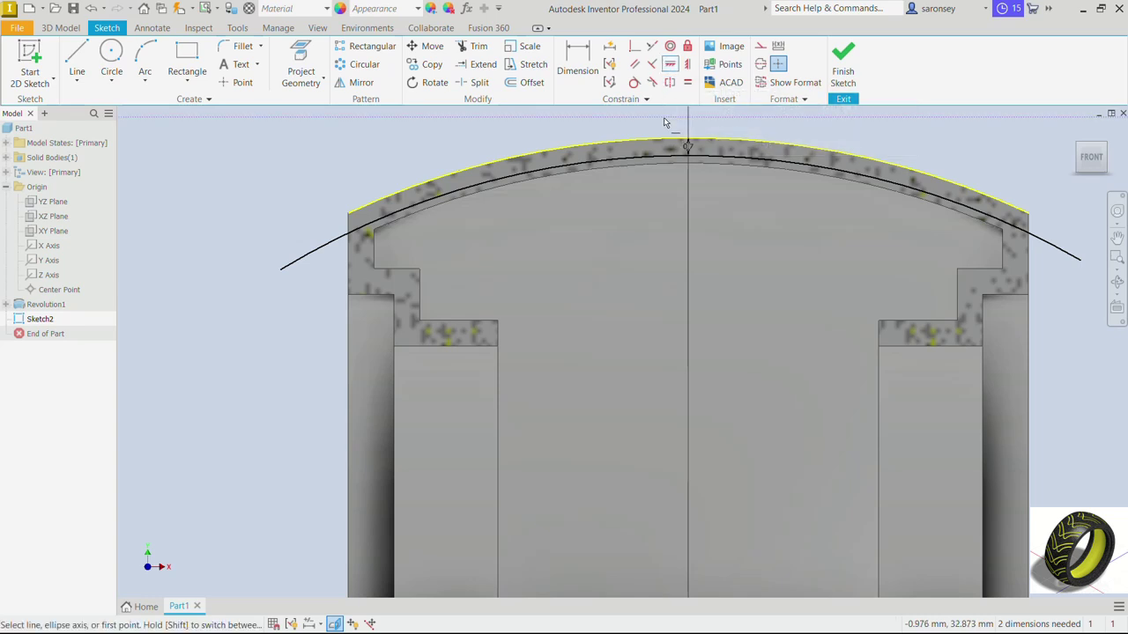
click(282, 268)
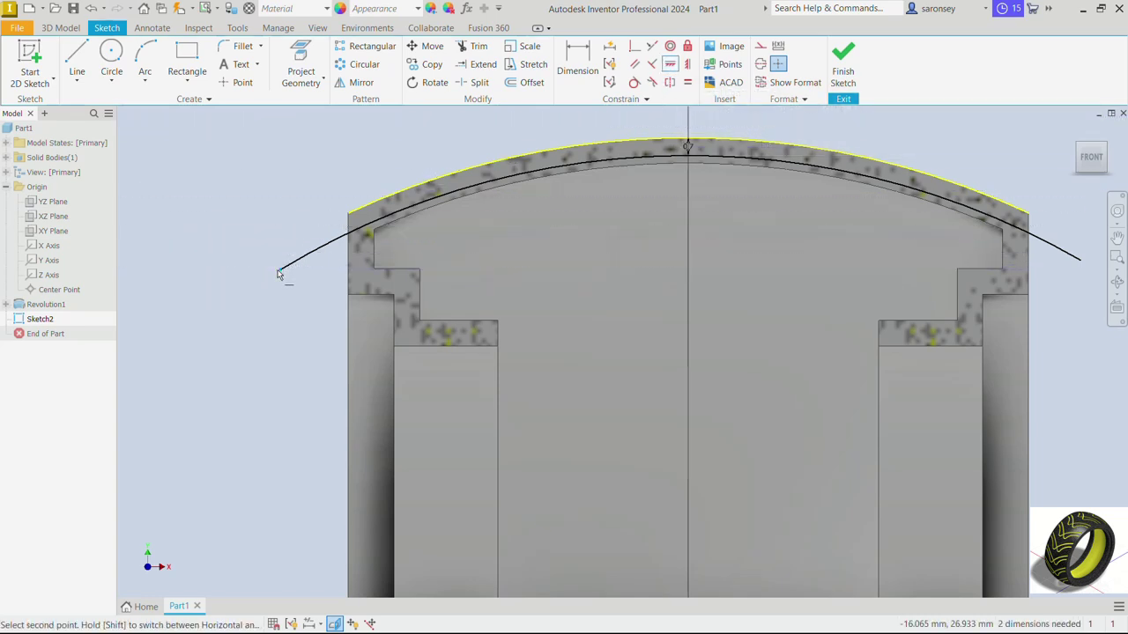
click(1084, 262)
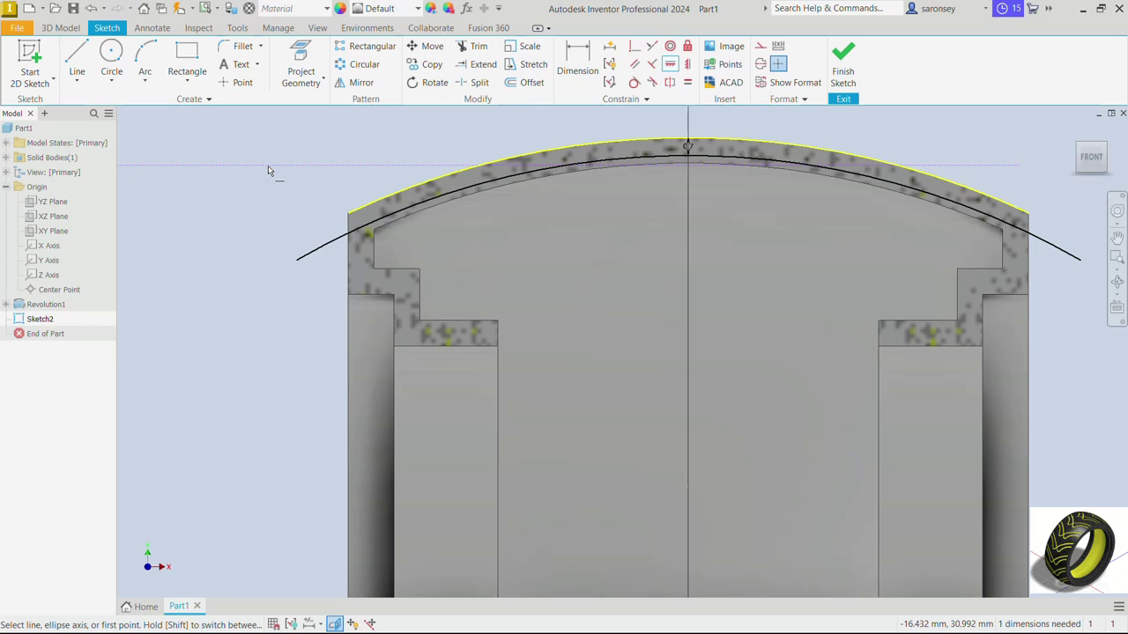
right_drag(269, 171, 307, 171)
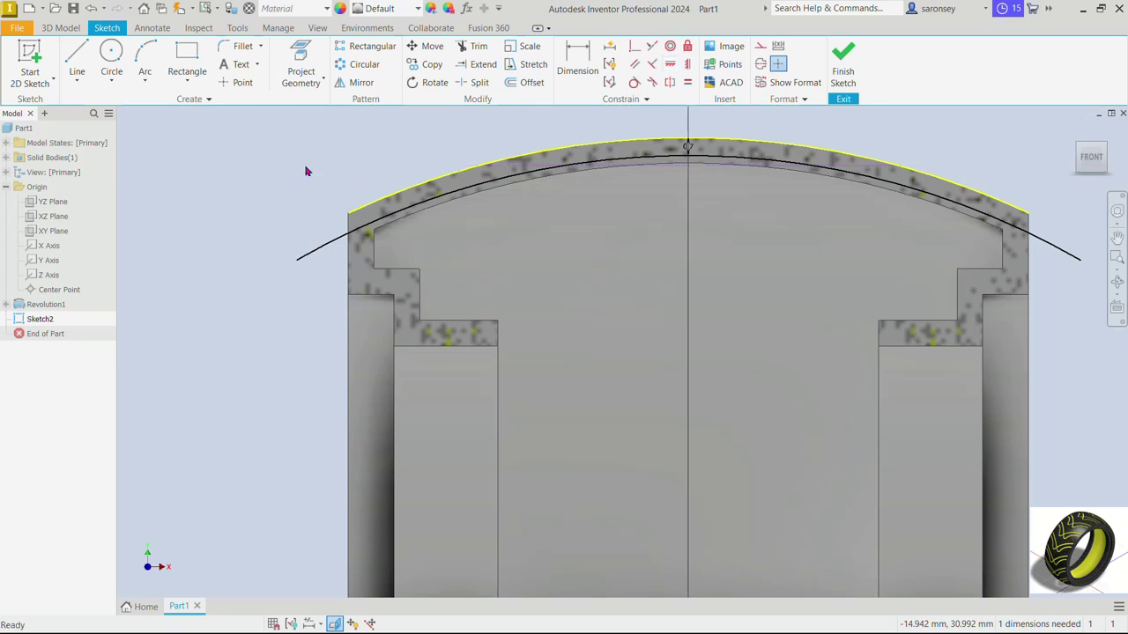
click(843, 69)
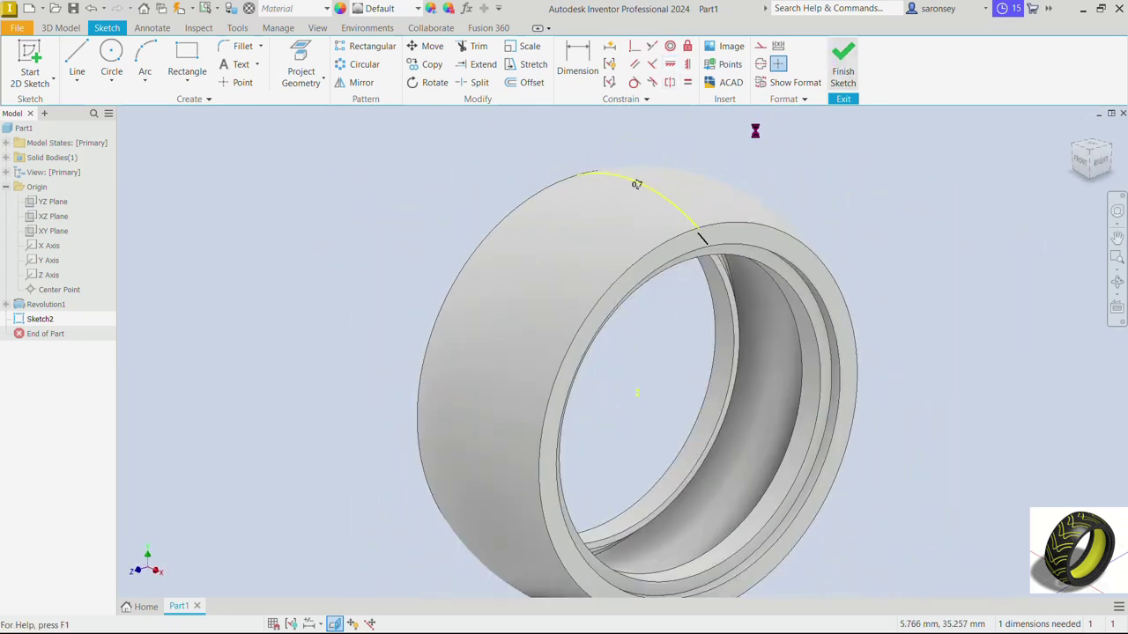
Step: Revolve the Sketch2 offset arc 360° around the X Axis as a surface
click(114, 60)
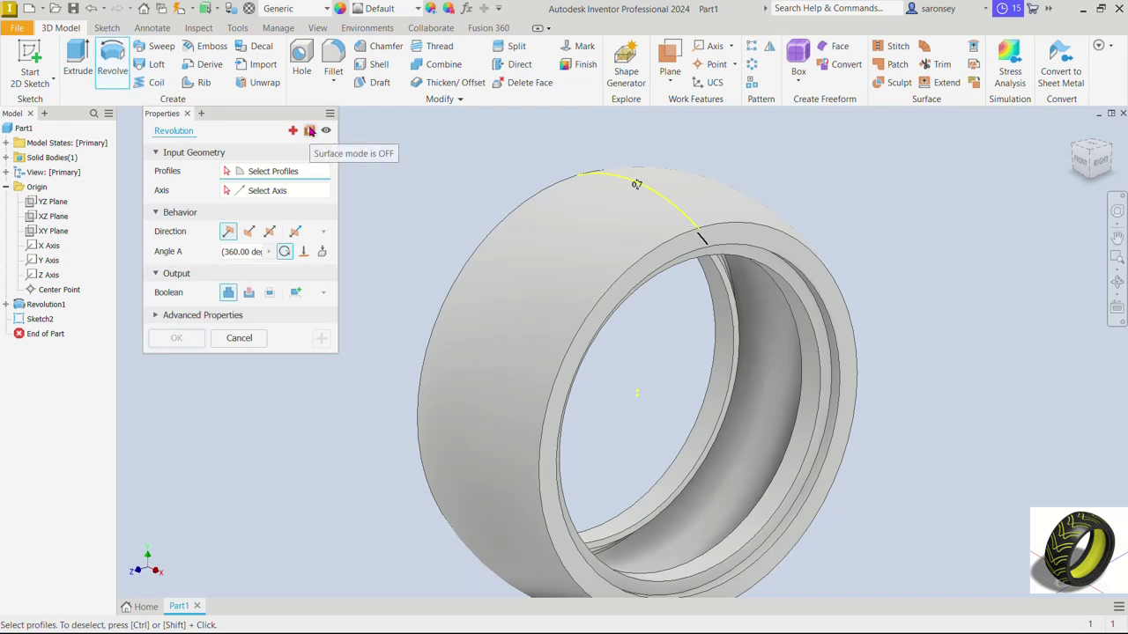
click(309, 130)
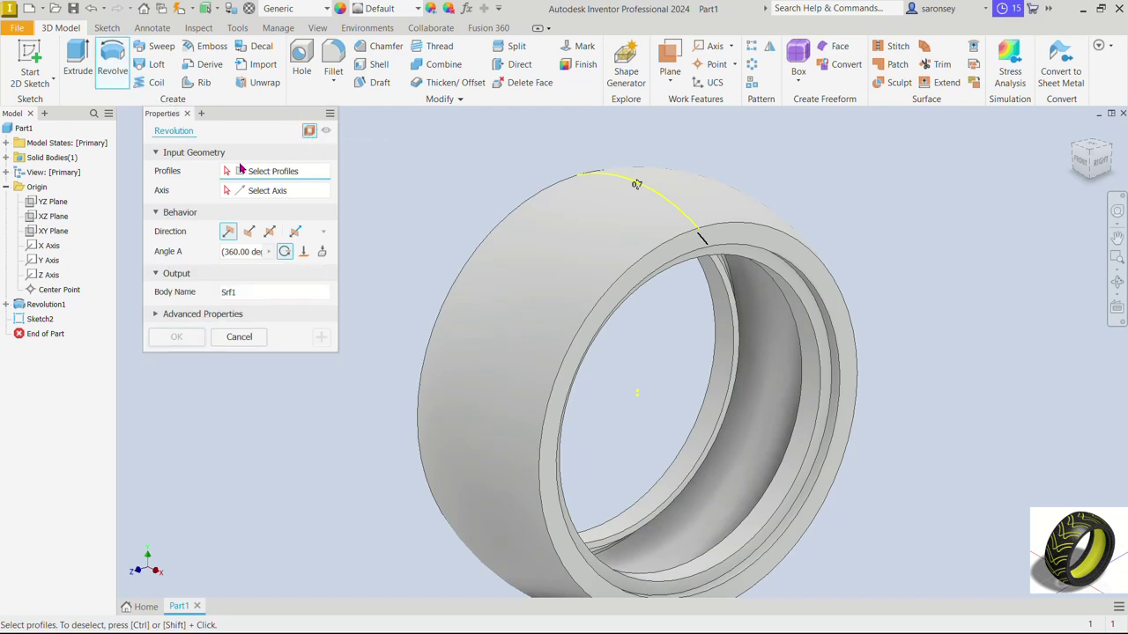
click(704, 240)
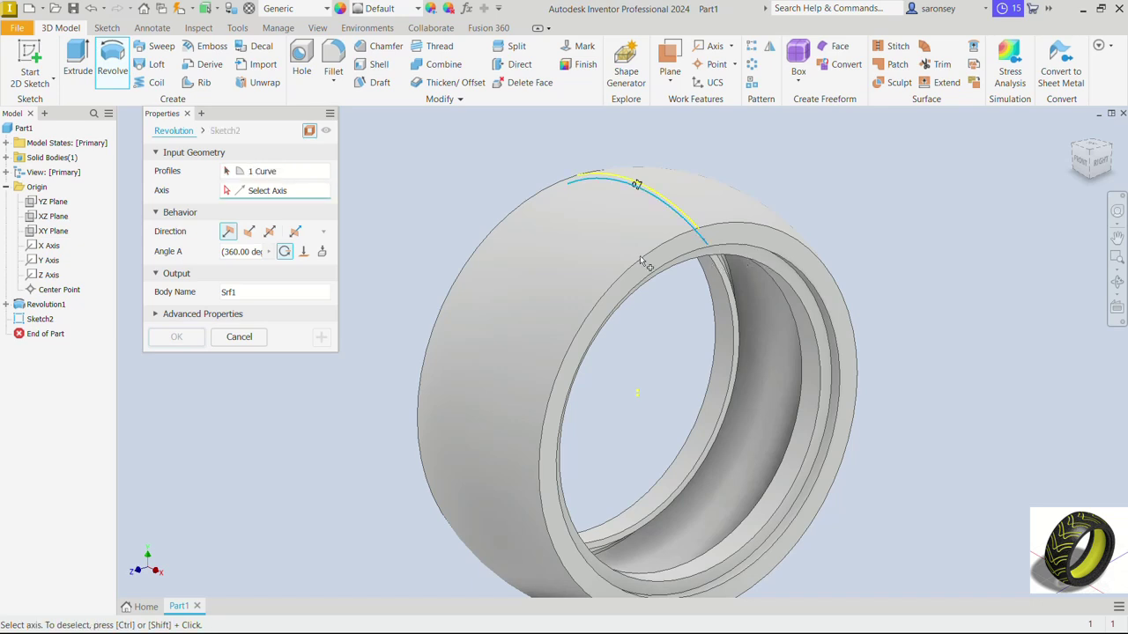
click(50, 247)
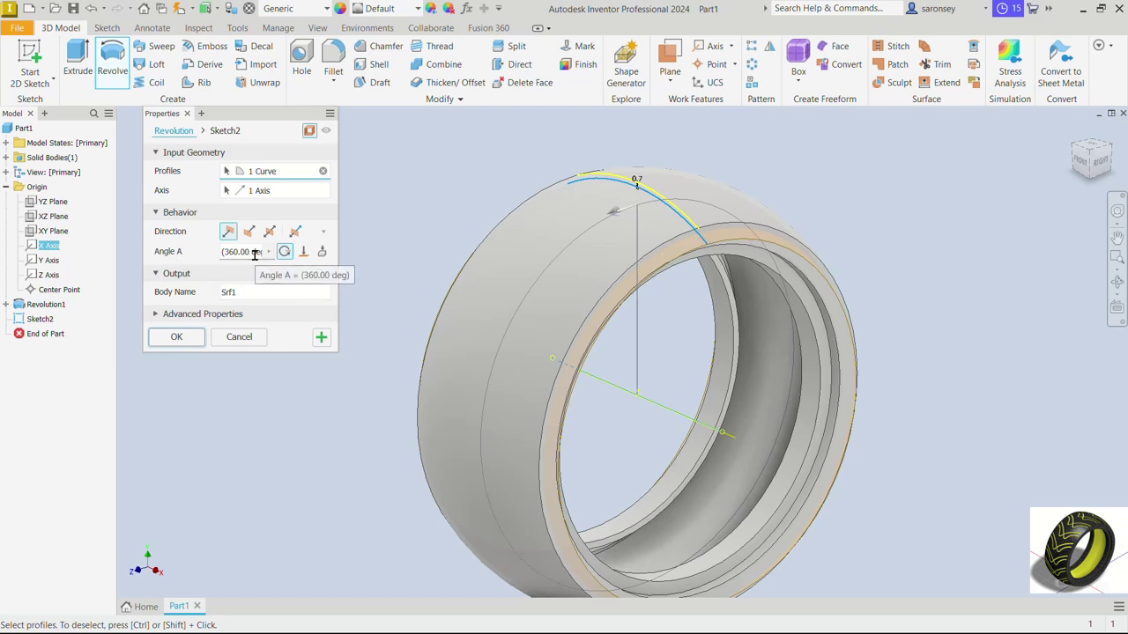
click(176, 336)
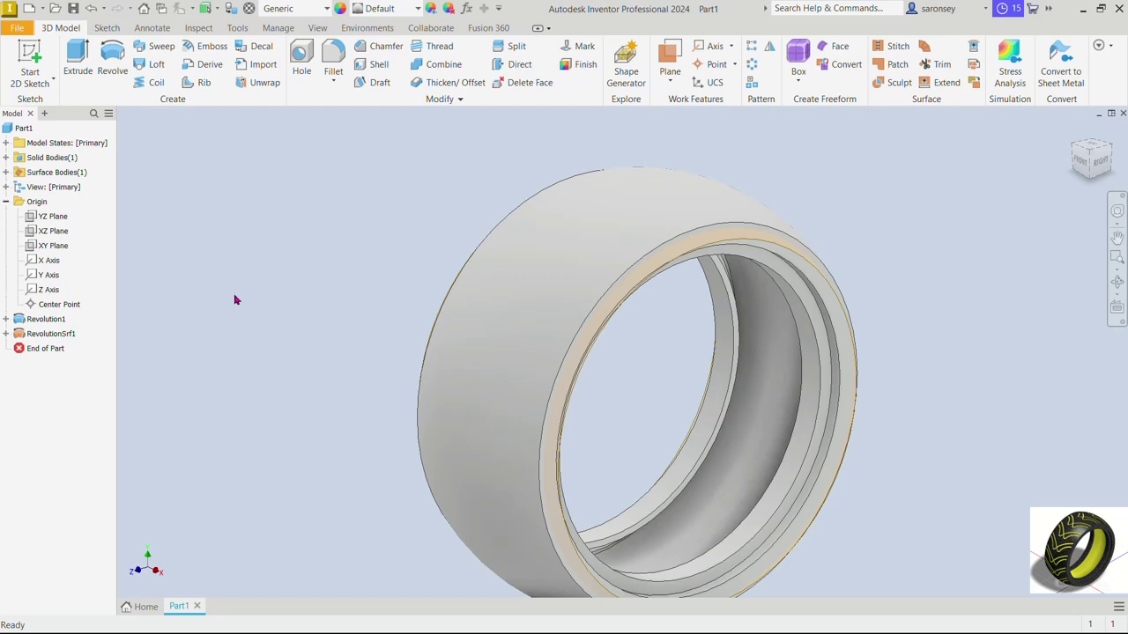
Step: Create Work Plane1 offset 36.7 mm from the XZ Plane
click(54, 233)
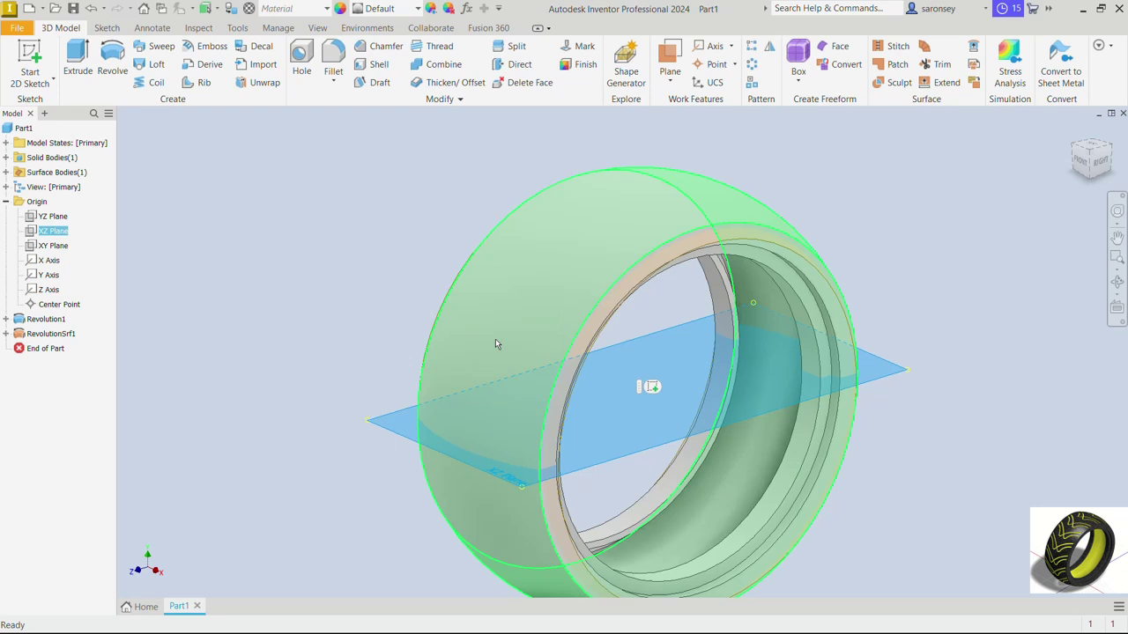
click(664, 78)
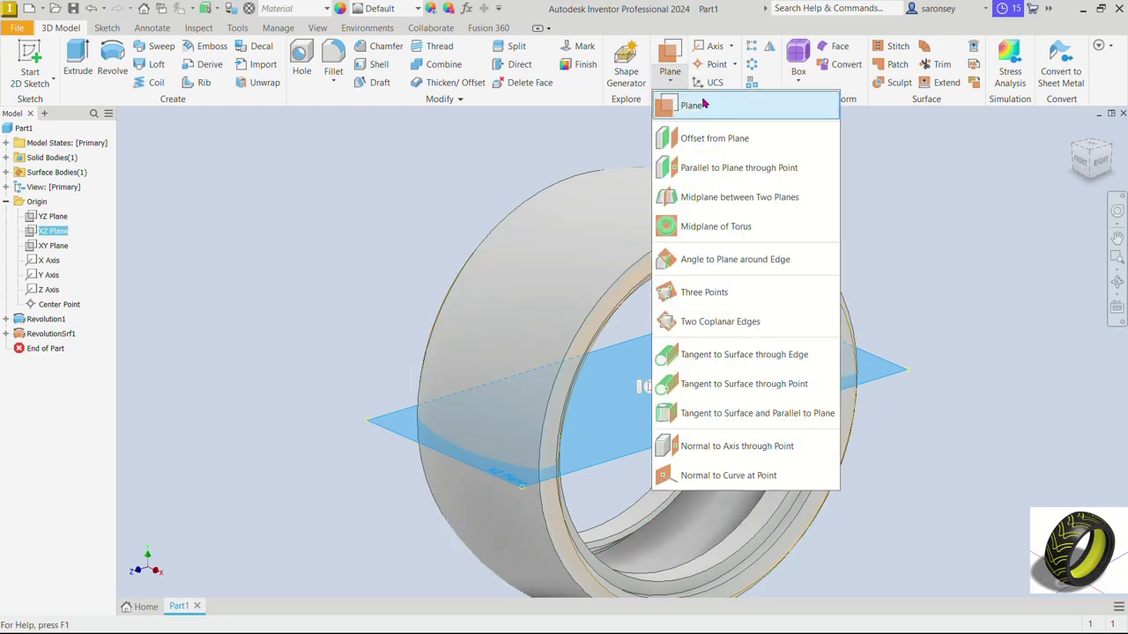
click(722, 151)
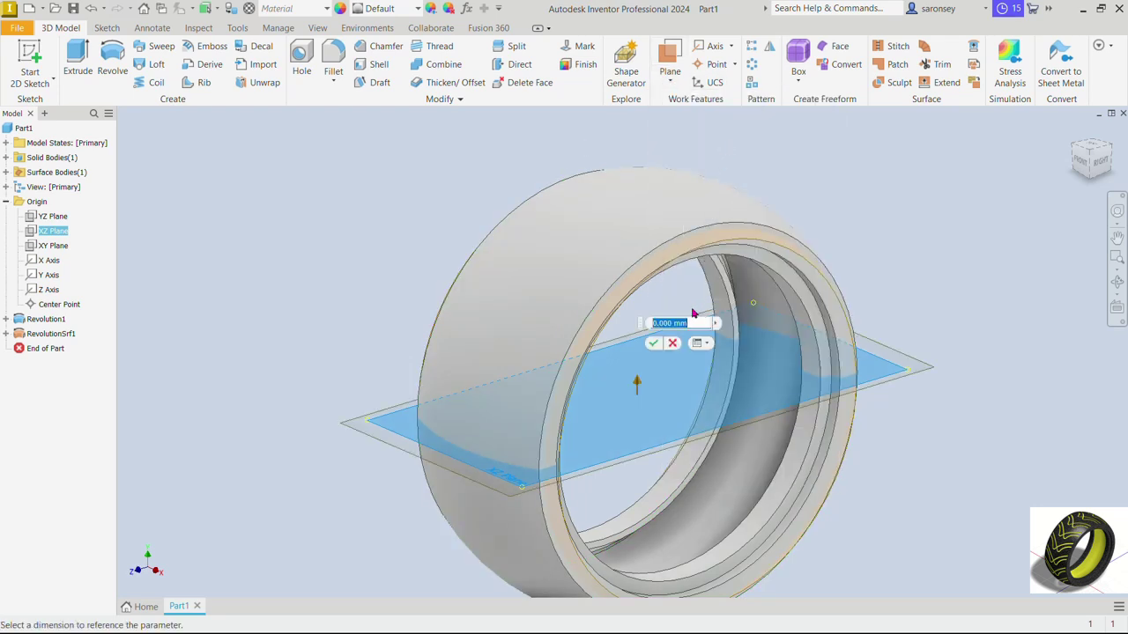
text(36.)
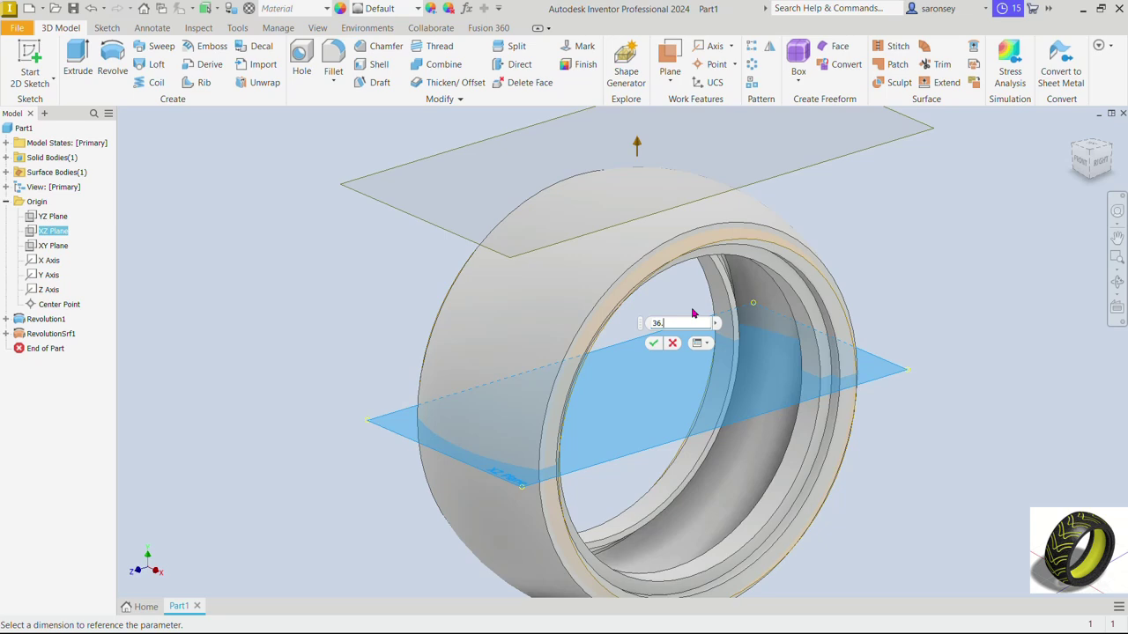
text(7)
click(653, 343)
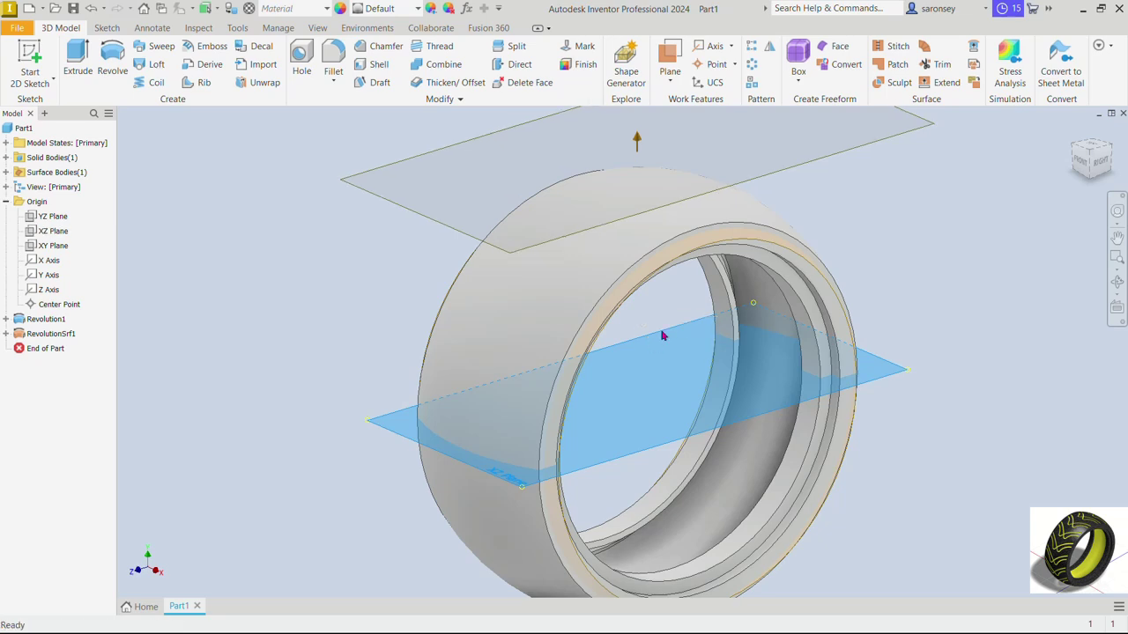
Step: Start a new 2D sketch on Work Plane1
click(790, 165)
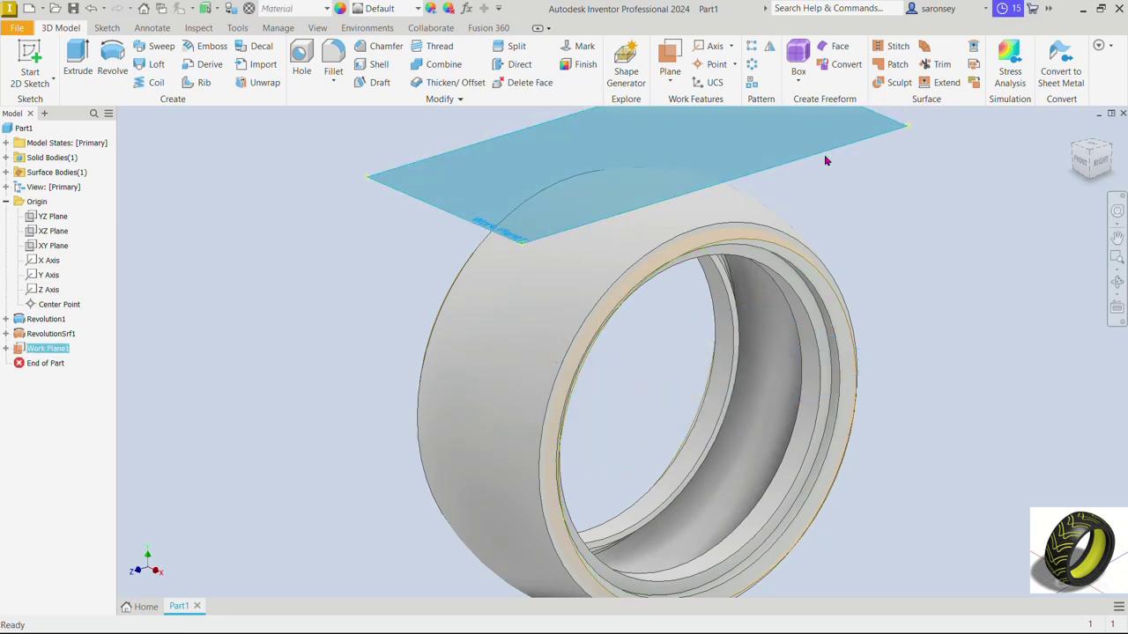
key(Page_Up)
key(s)
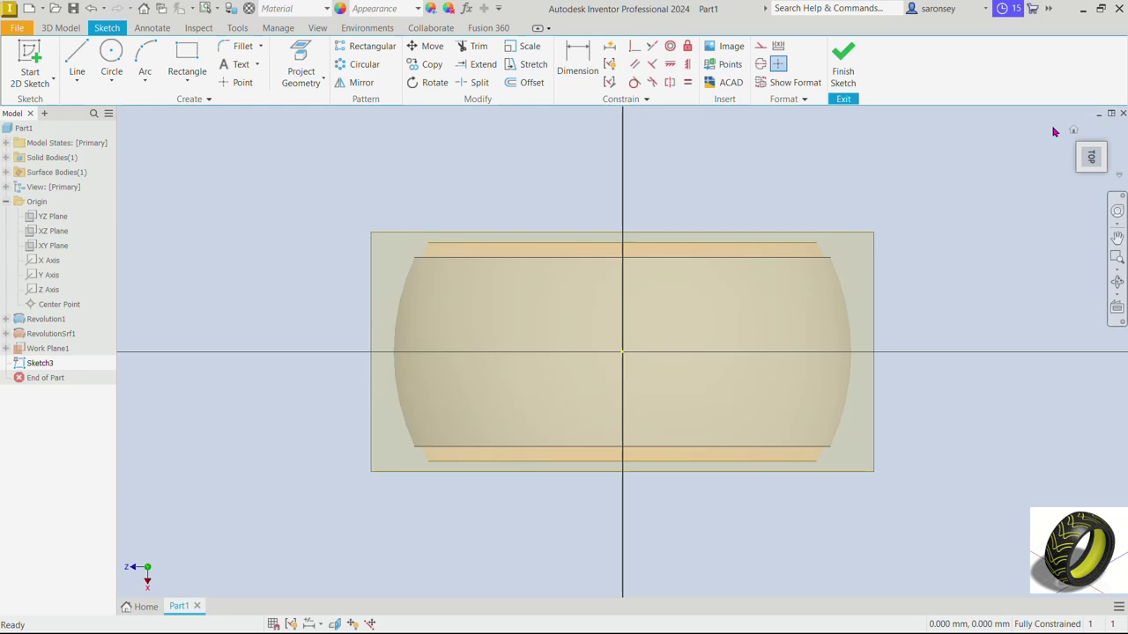
Step: From the top view, project the left and right vertical tread edges into Sketch3
click(1108, 130)
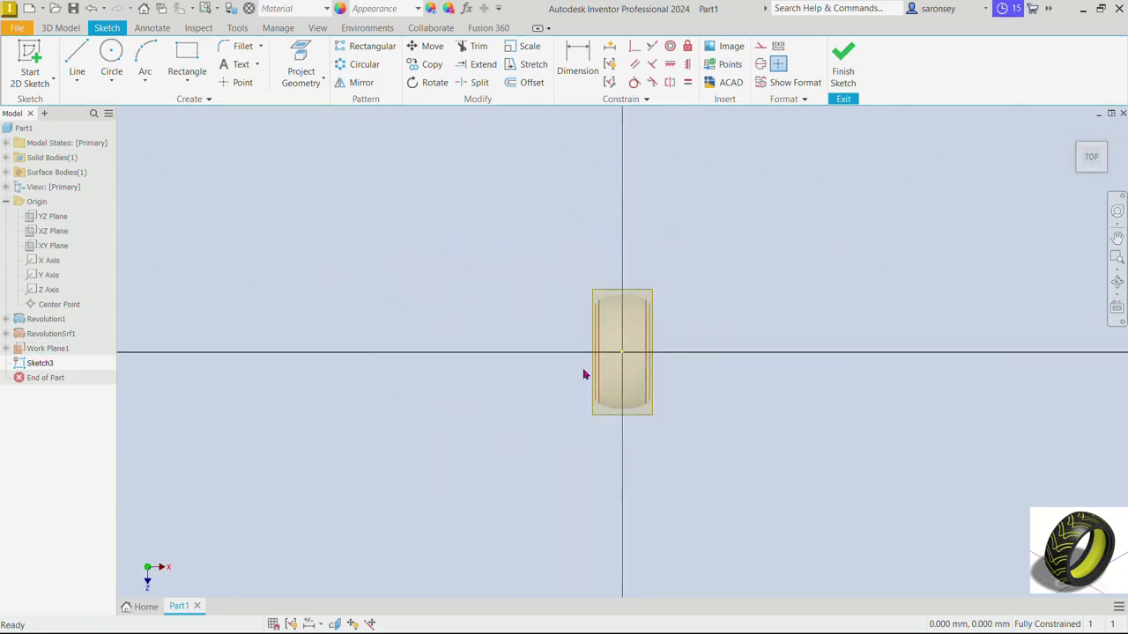
middle_drag(696, 362, 618, 388)
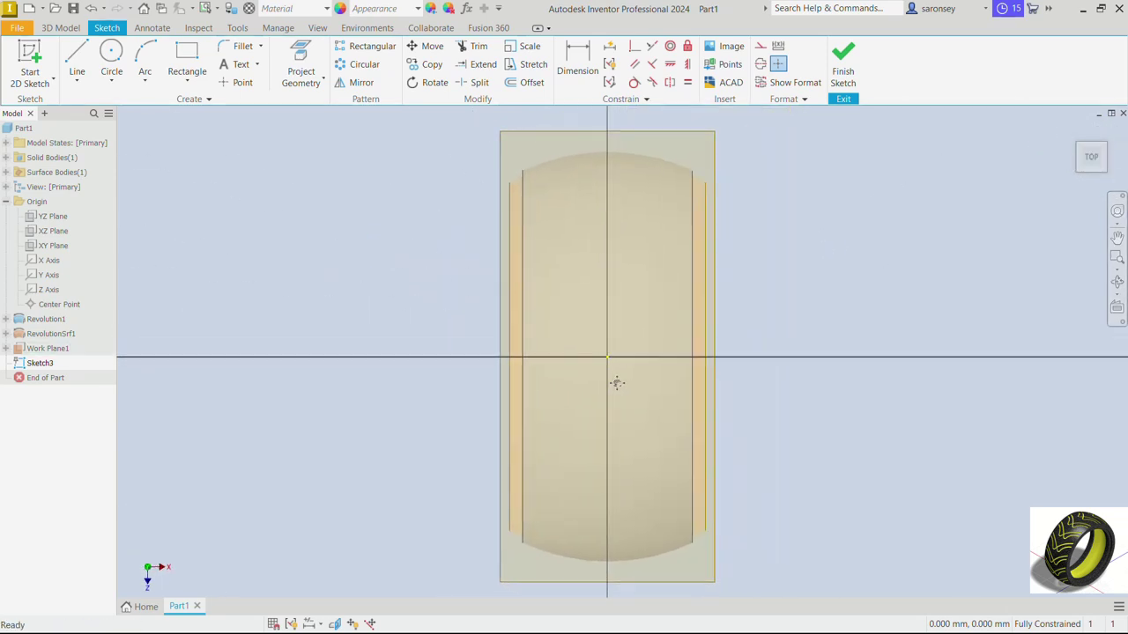
click(304, 78)
click(317, 105)
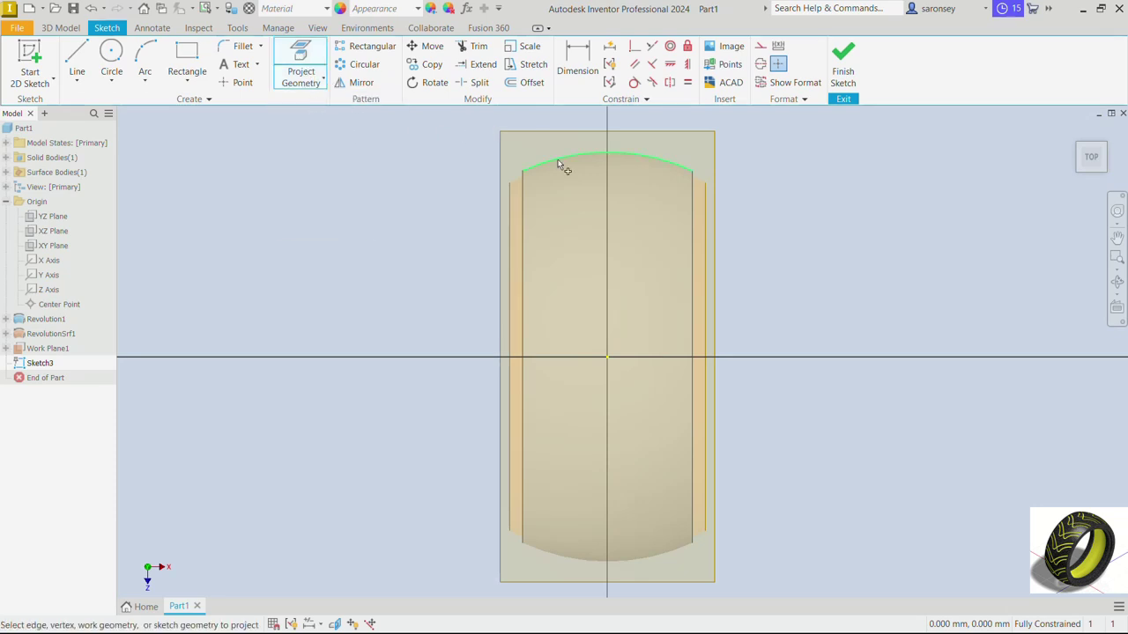
click(531, 258)
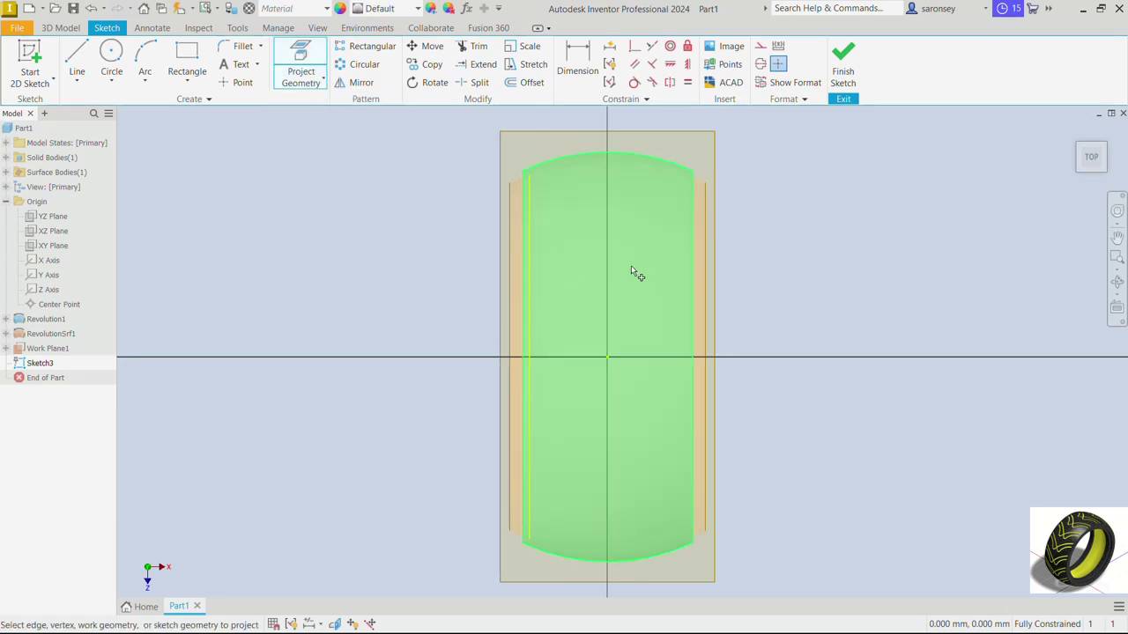
click(687, 288)
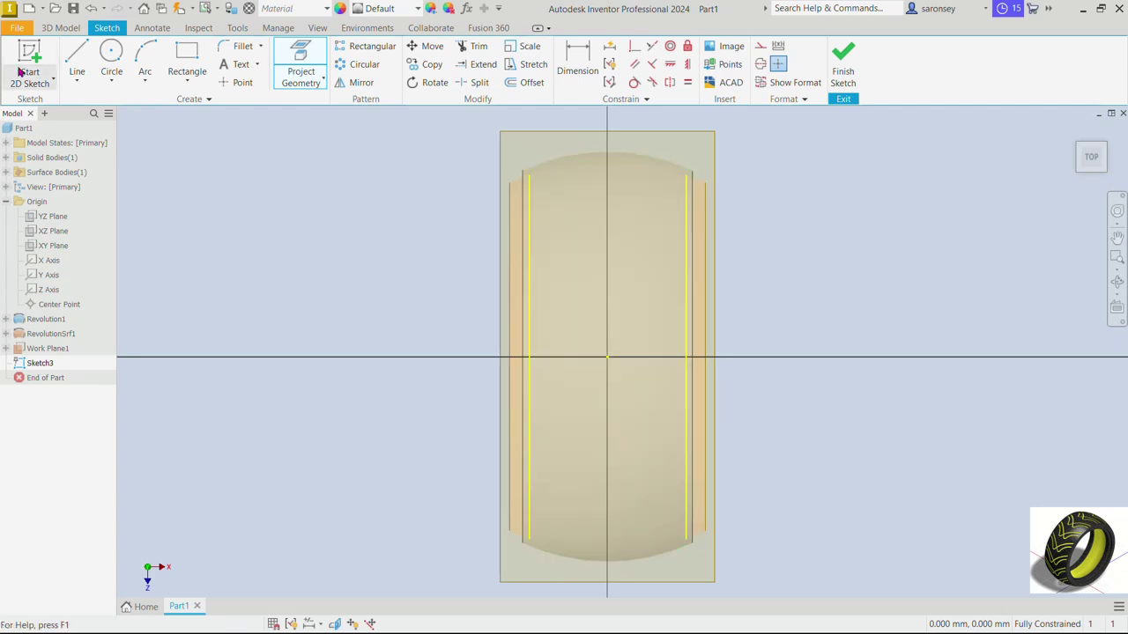
Step: Draw two three-point arcs from one point near the centre to the right and left edges
click(145, 58)
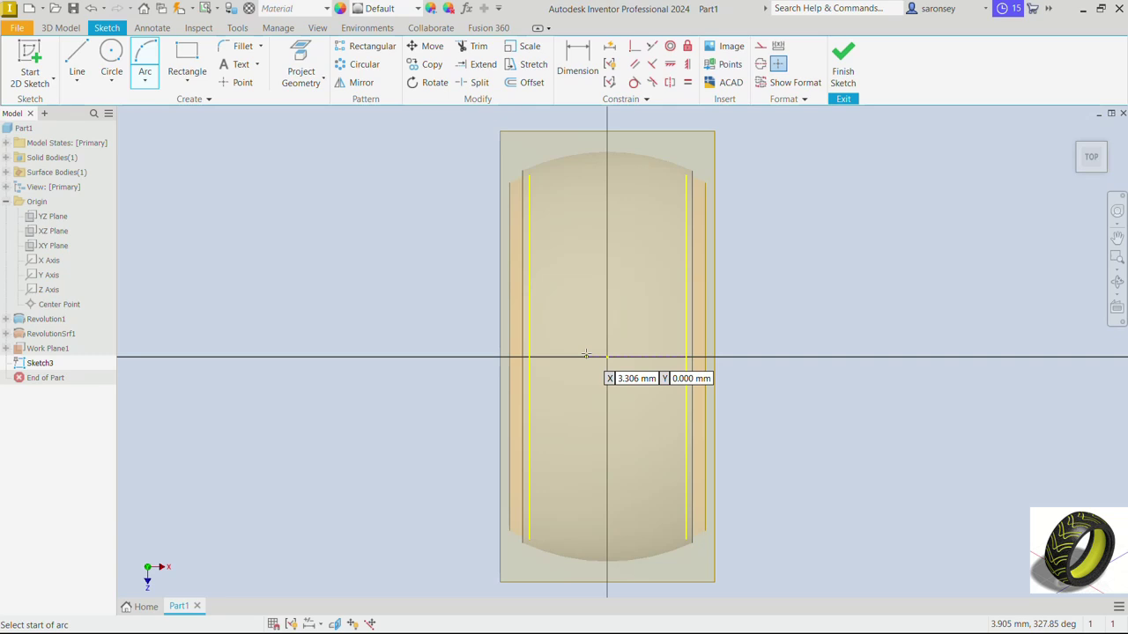
click(587, 357)
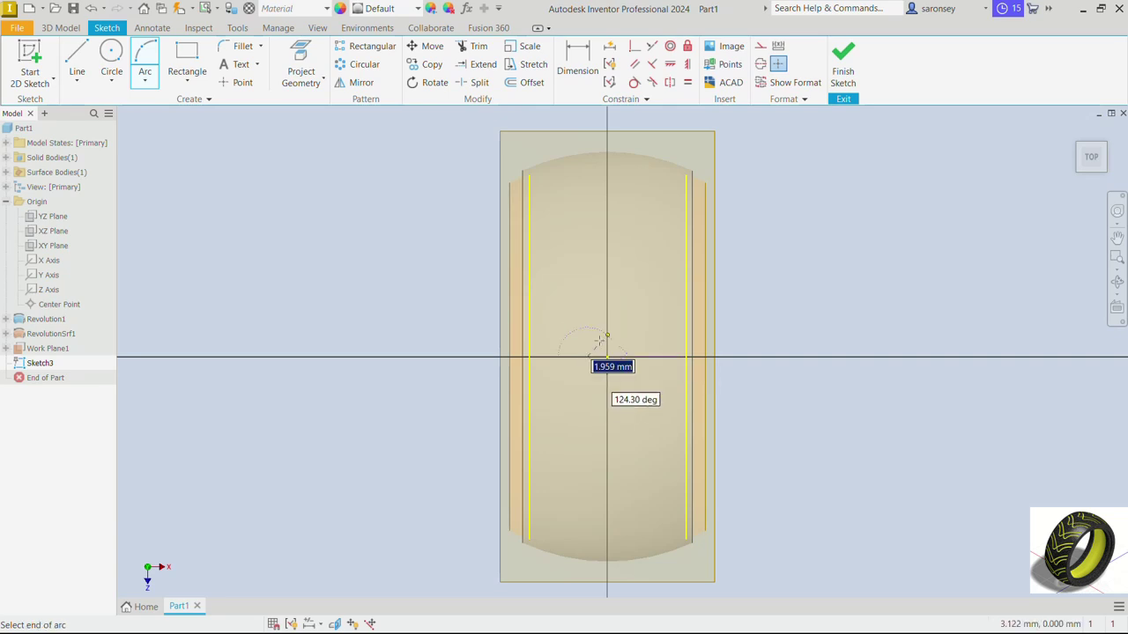
click(684, 276)
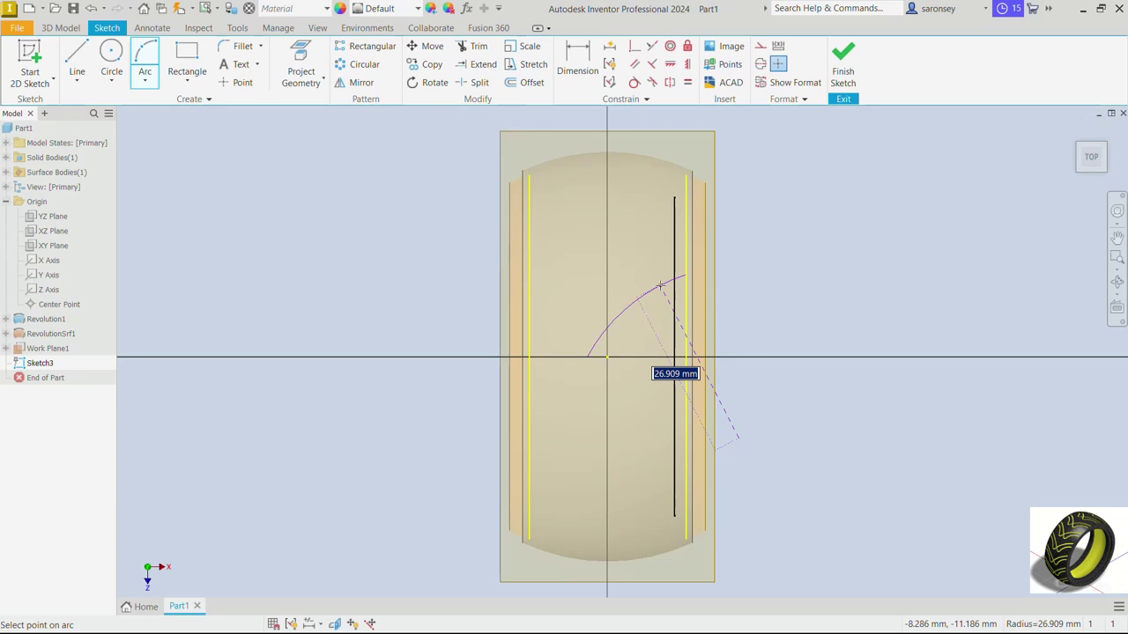
click(659, 286)
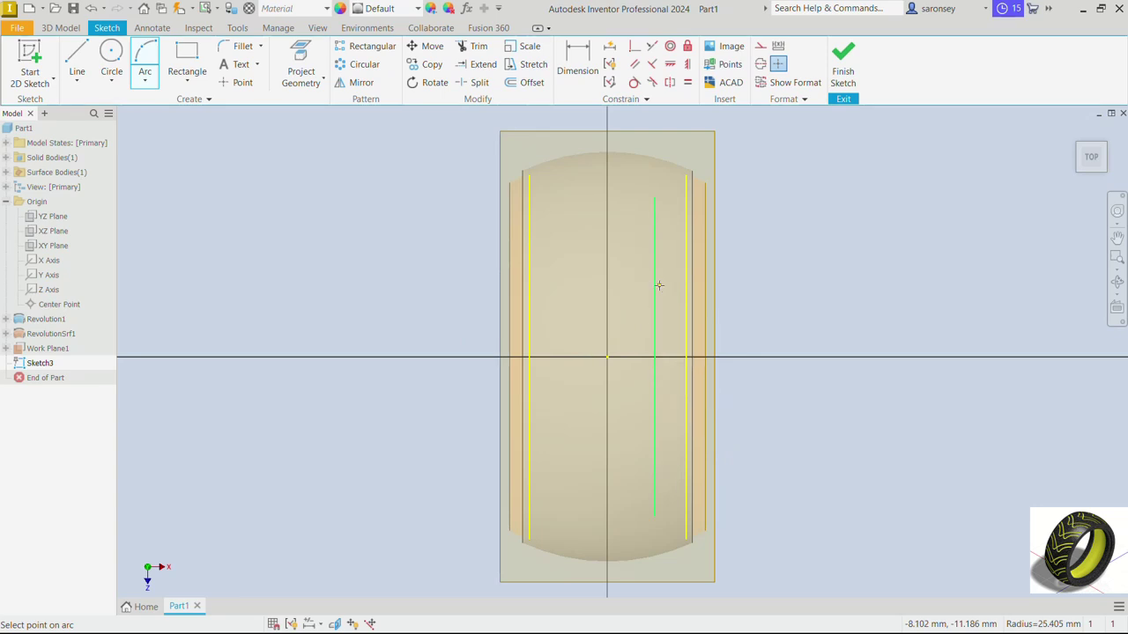
click(587, 357)
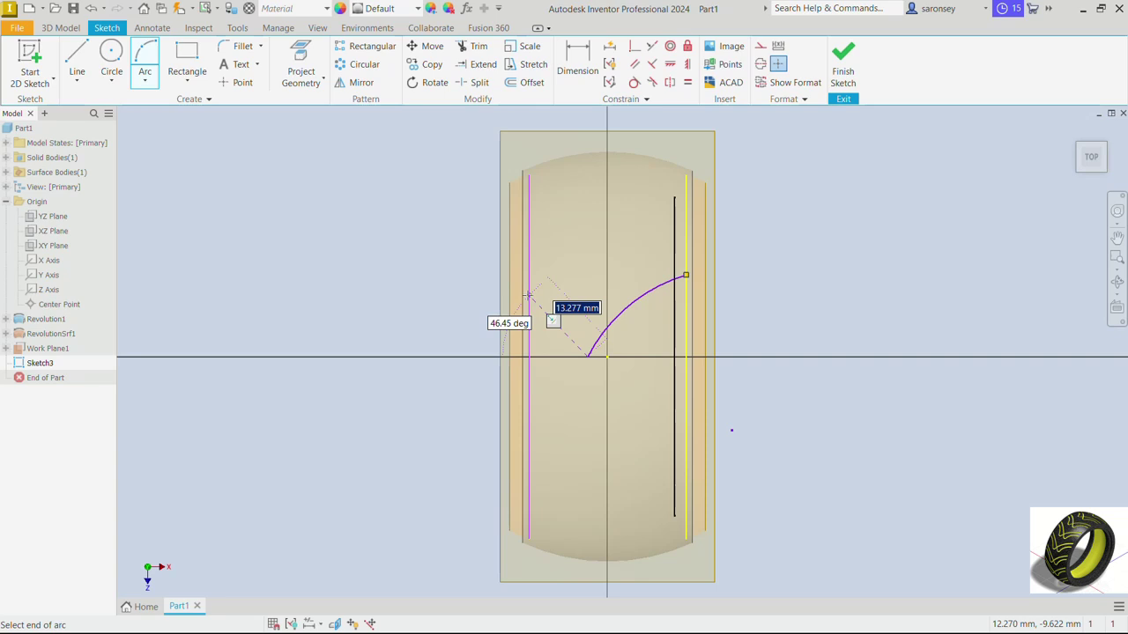
click(528, 298)
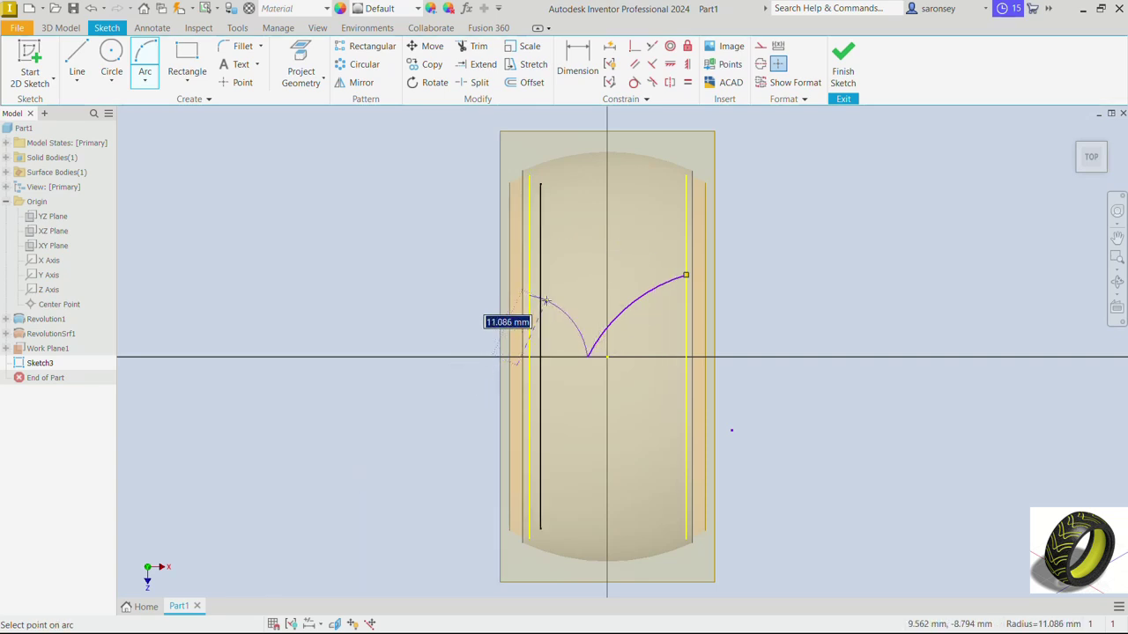
click(546, 302)
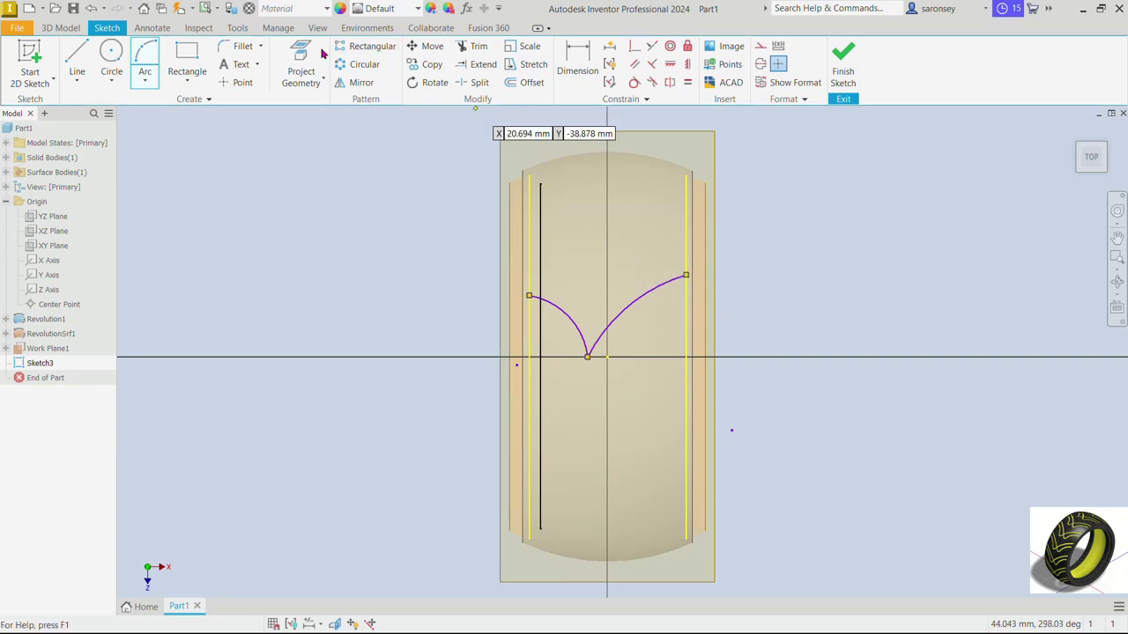
Step: Fillet the corner between the two arcs with a 1 mm radius
click(230, 46)
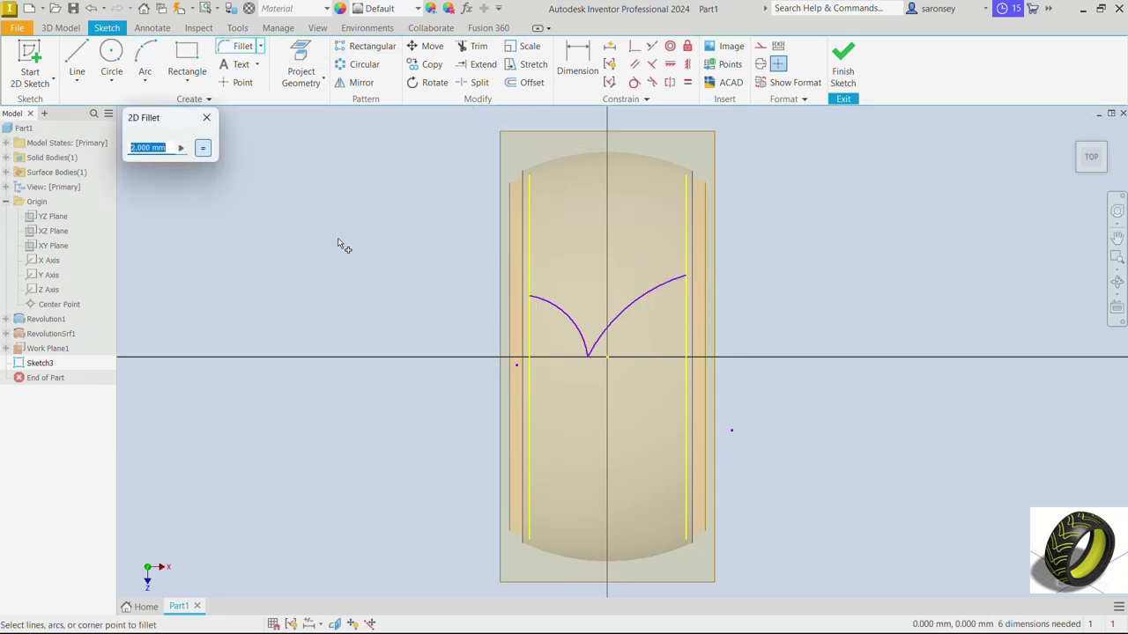
text(1)
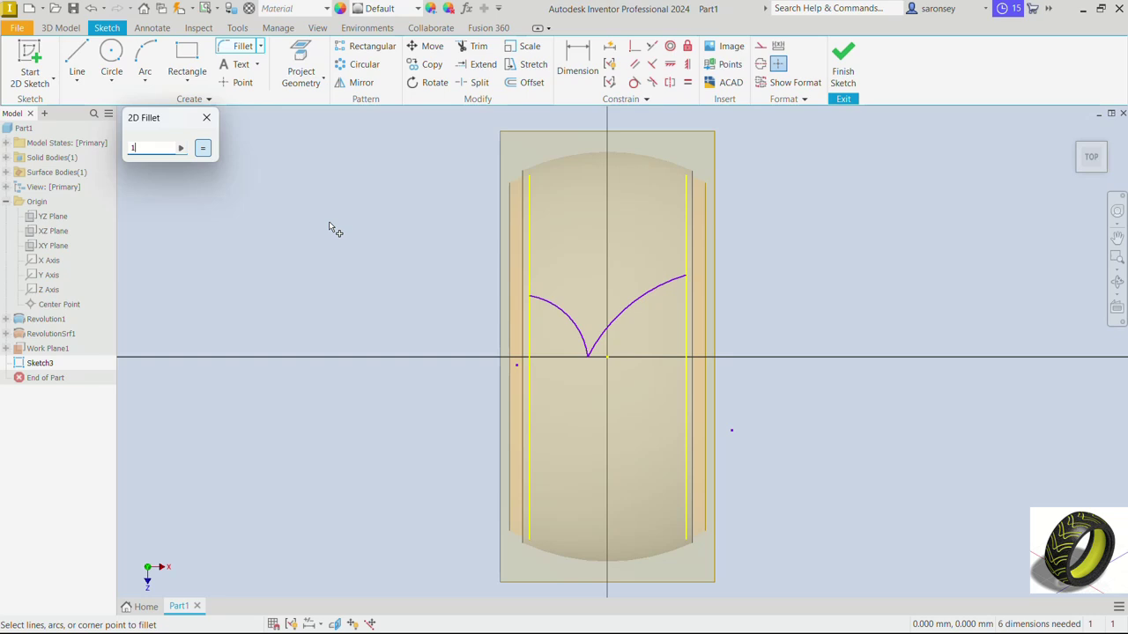
click(574, 320)
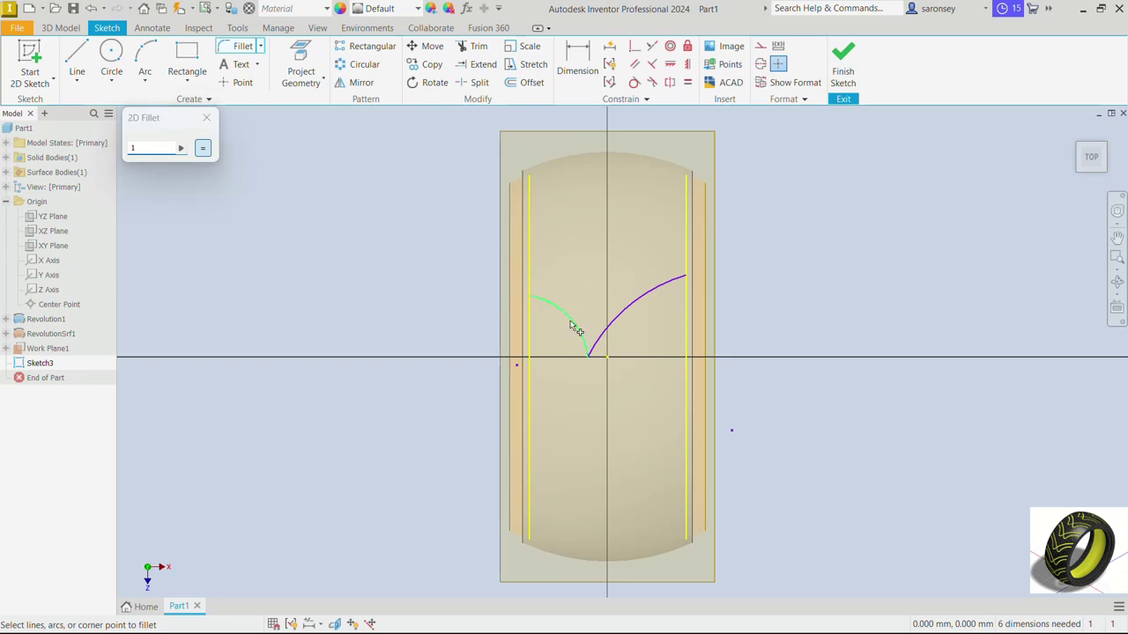
click(626, 320)
right_click(759, 273)
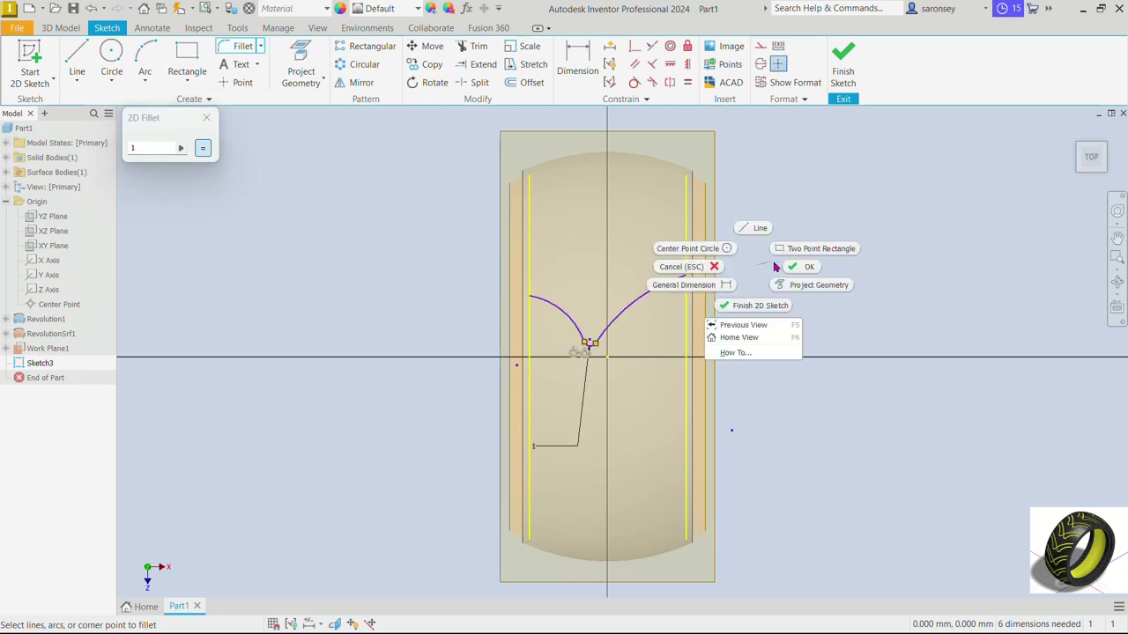
click(796, 265)
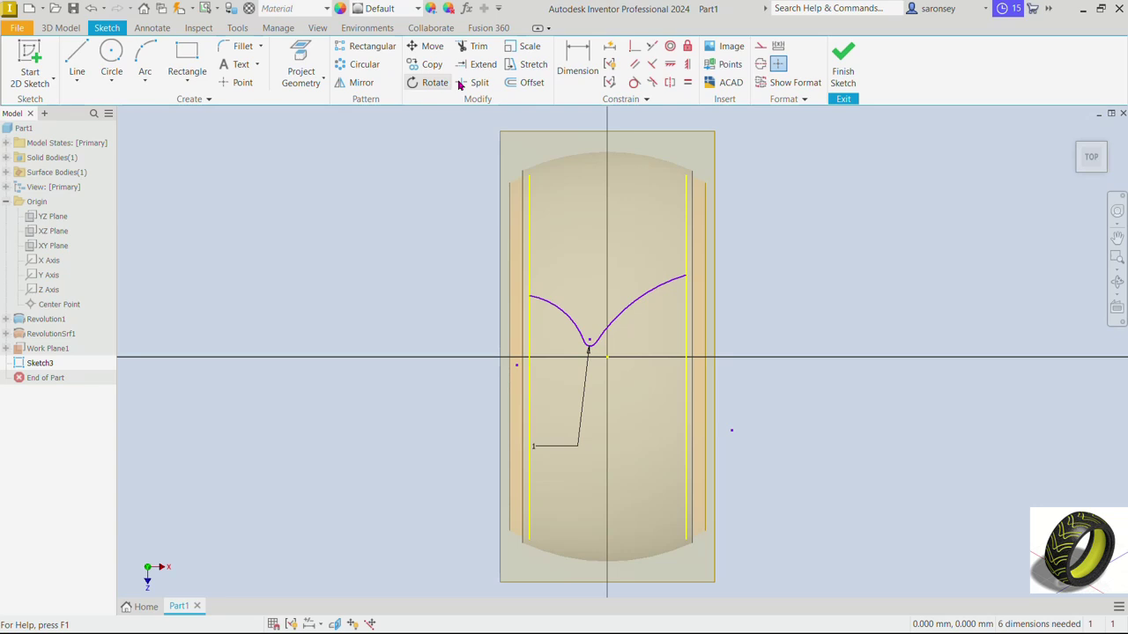
Step: Offset the filleted V curve by 1 mm
click(532, 81)
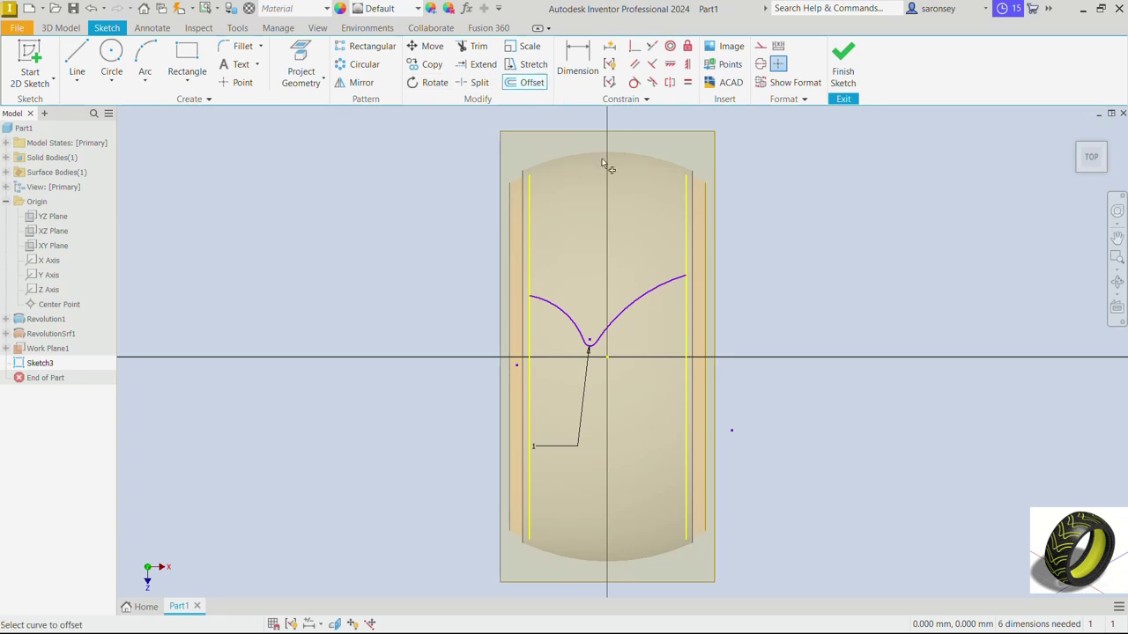
click(574, 322)
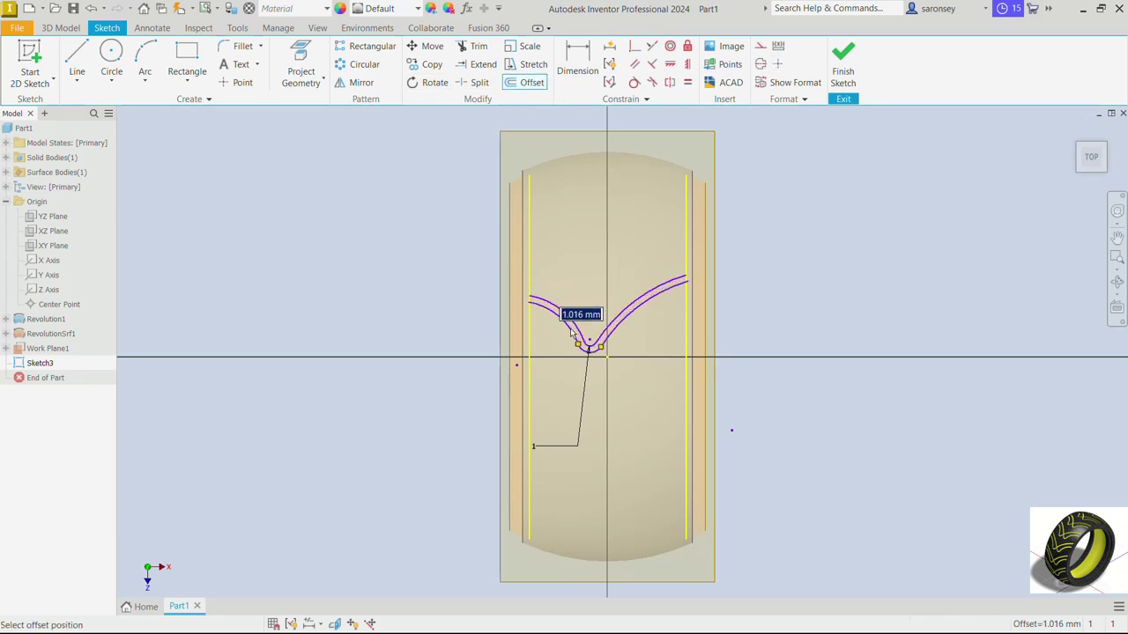
text(1)
key(Return)
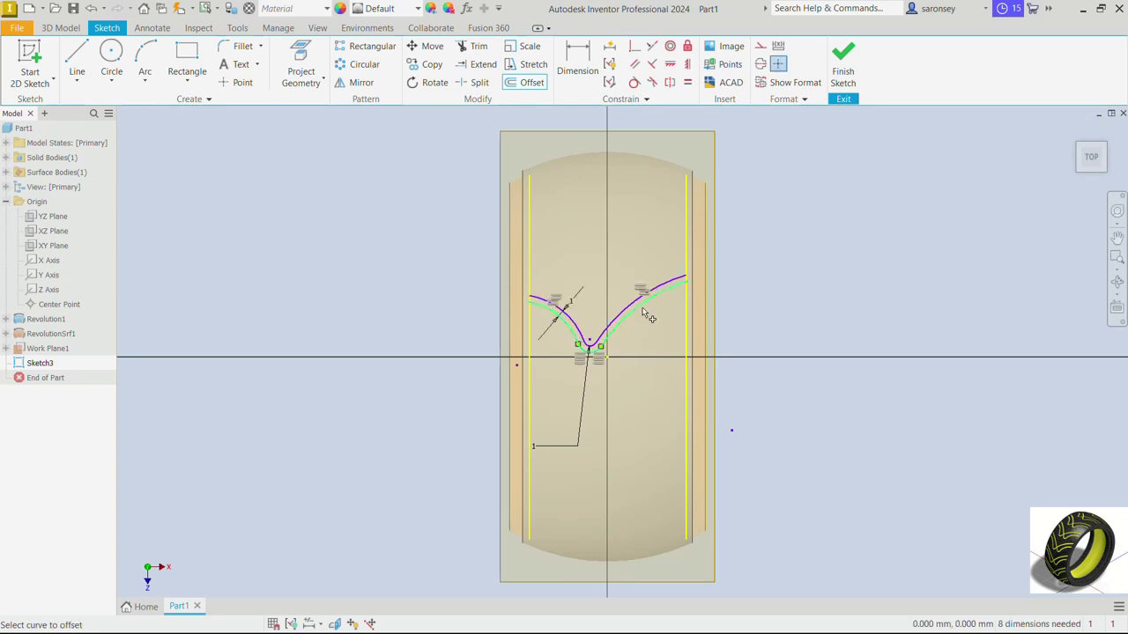
scroll(526, 298, up, 5)
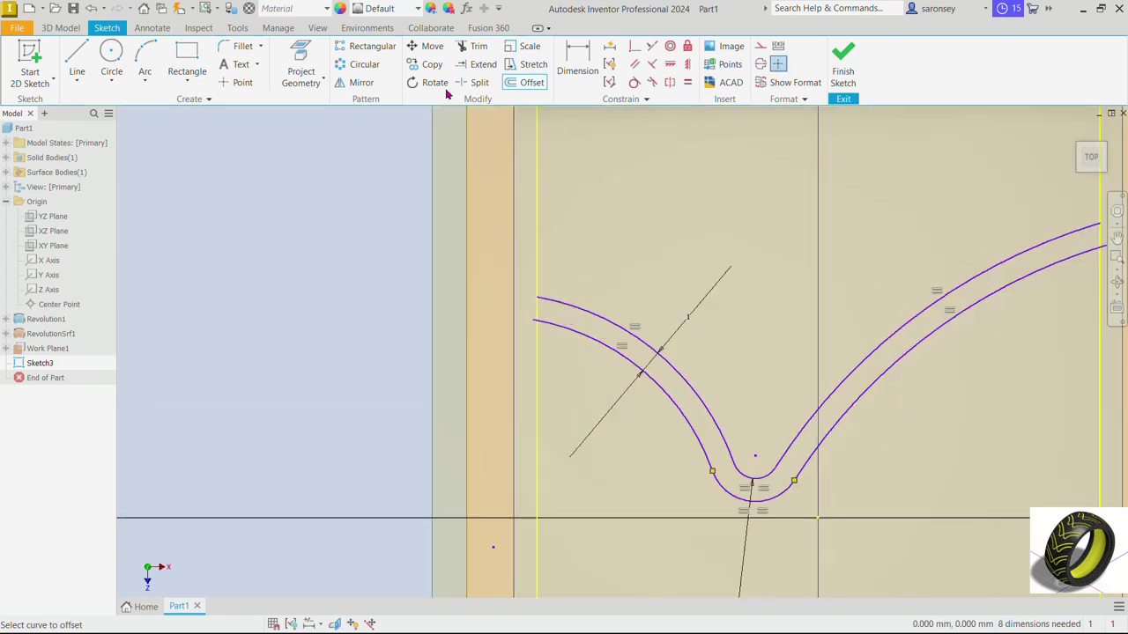
Step: Draw short lines joining the two V curves at their left and right ends
click(77, 55)
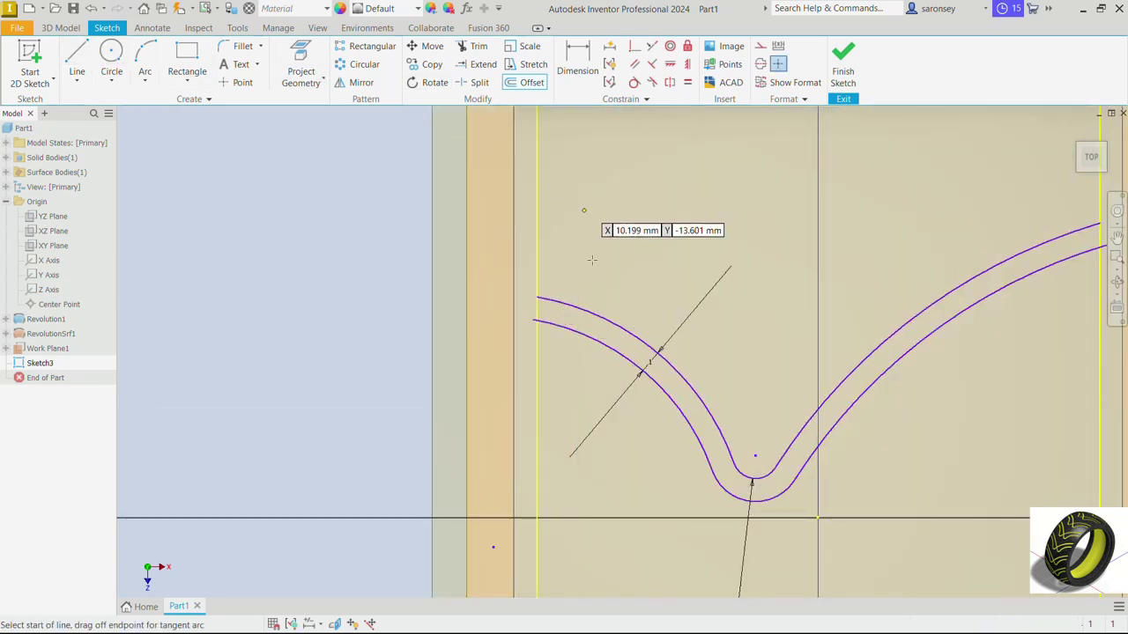
click(536, 320)
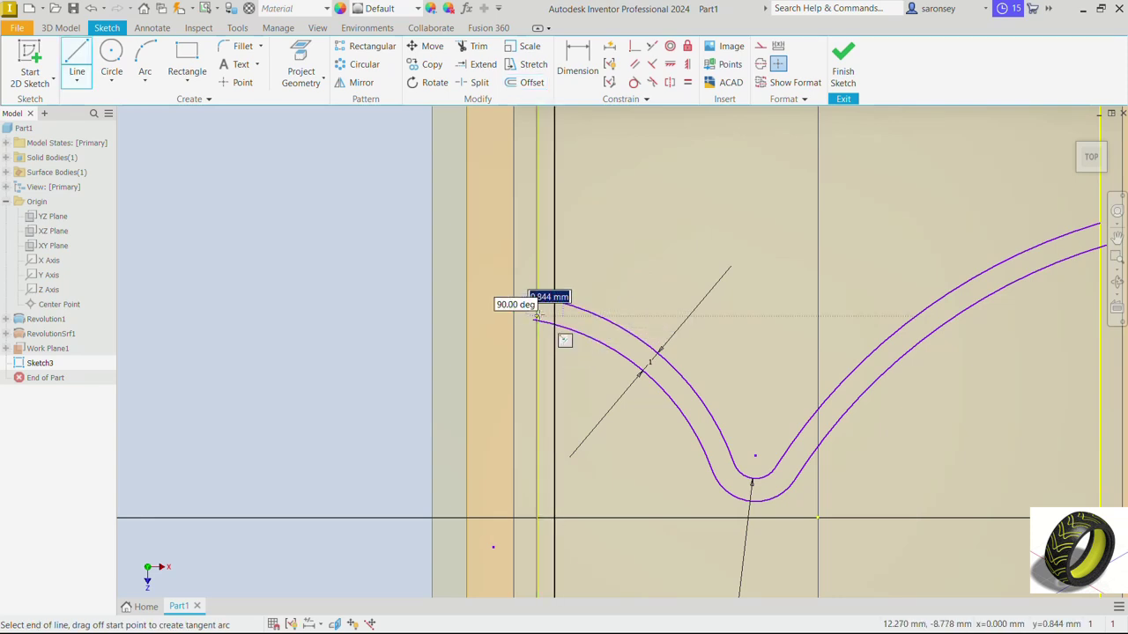
double_click(536, 298)
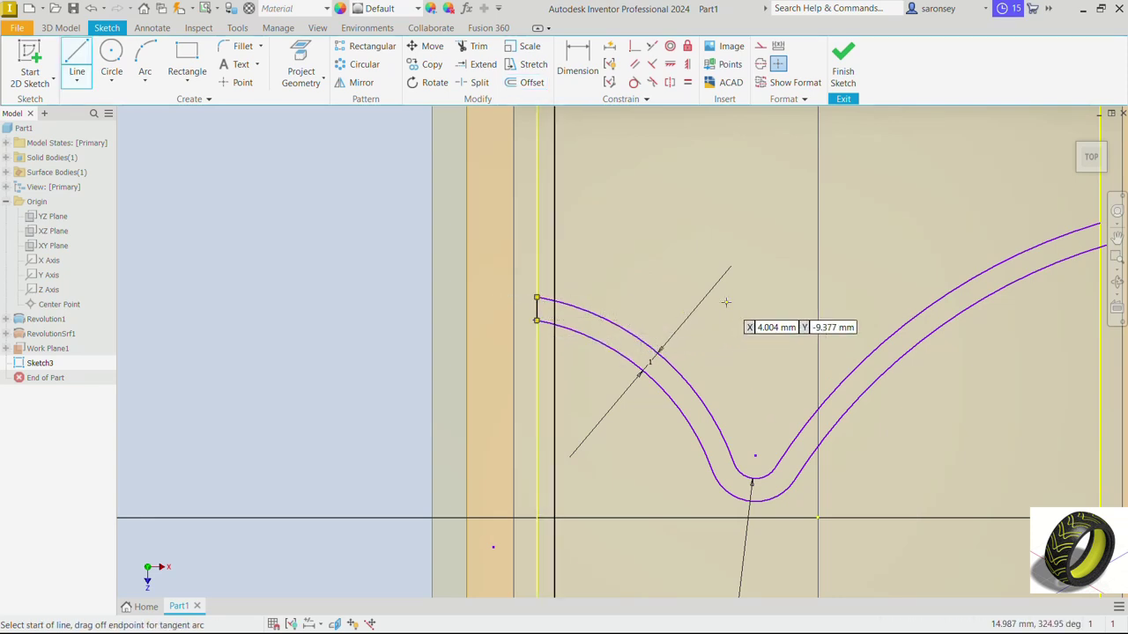
mouse_move(726, 302)
middle_down()
mouse_move(554, 285)
mouse_move(418, 292)
middle_up()
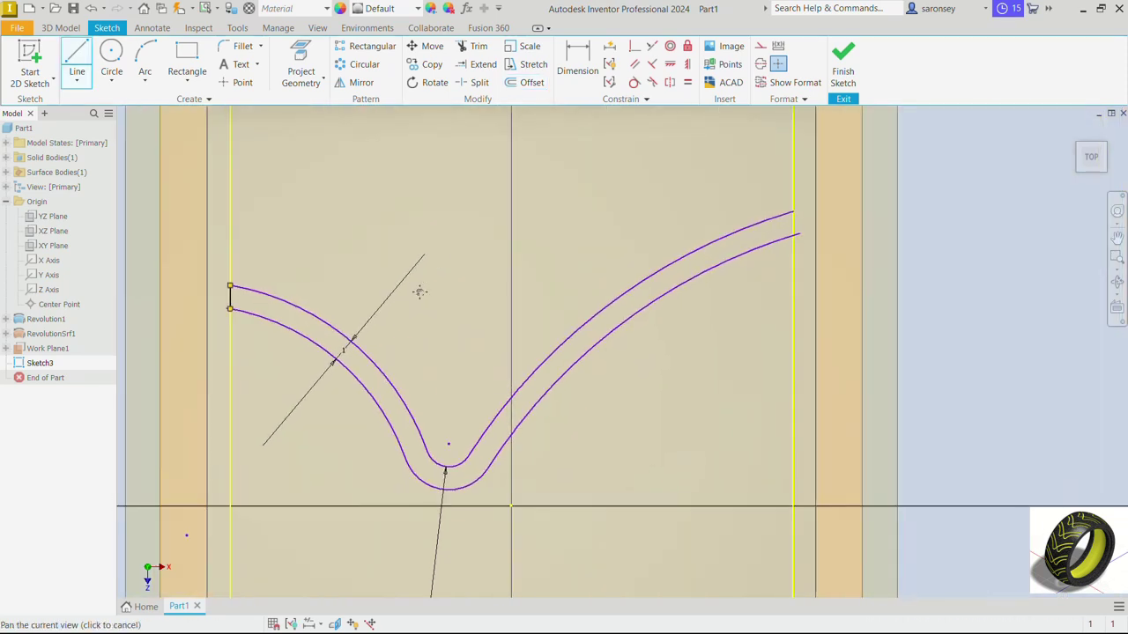
click(792, 214)
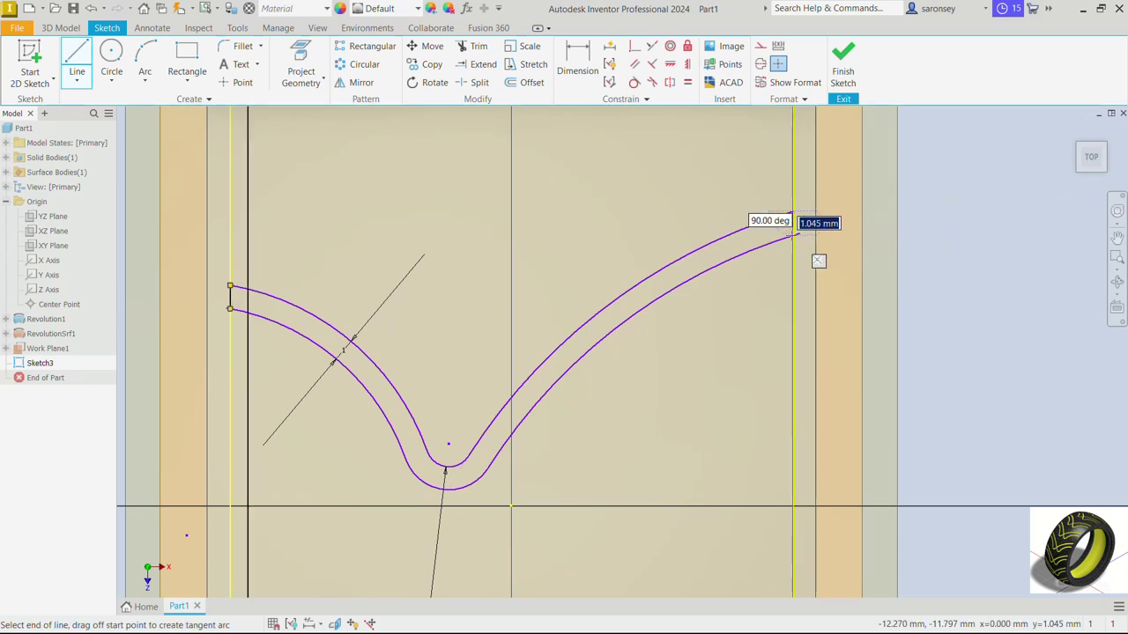
click(795, 234)
right_click(975, 179)
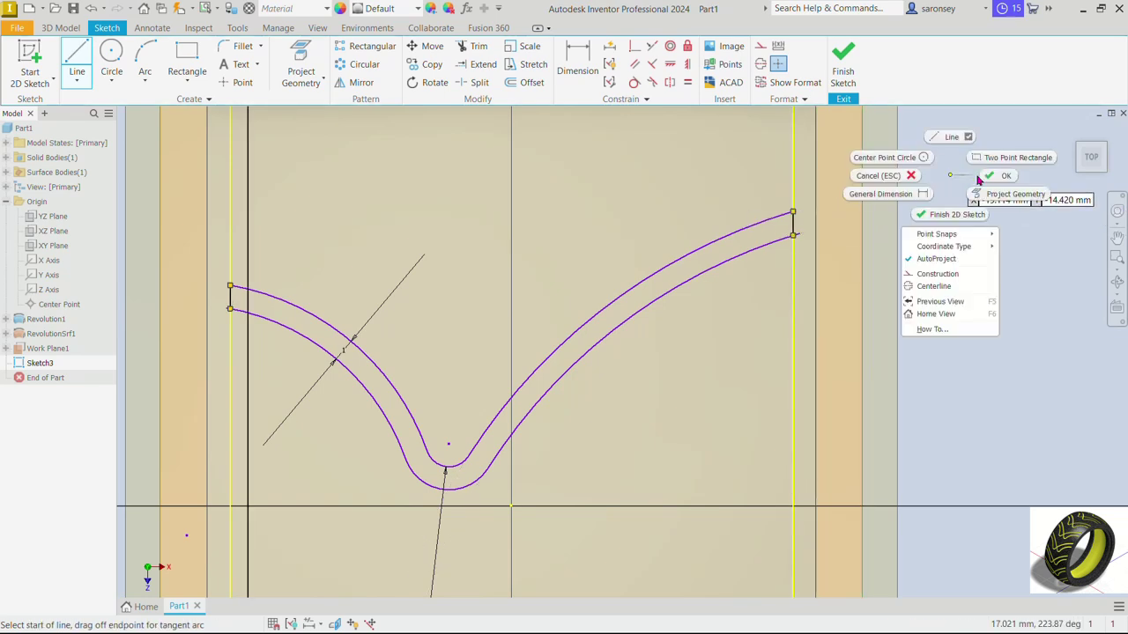
click(990, 180)
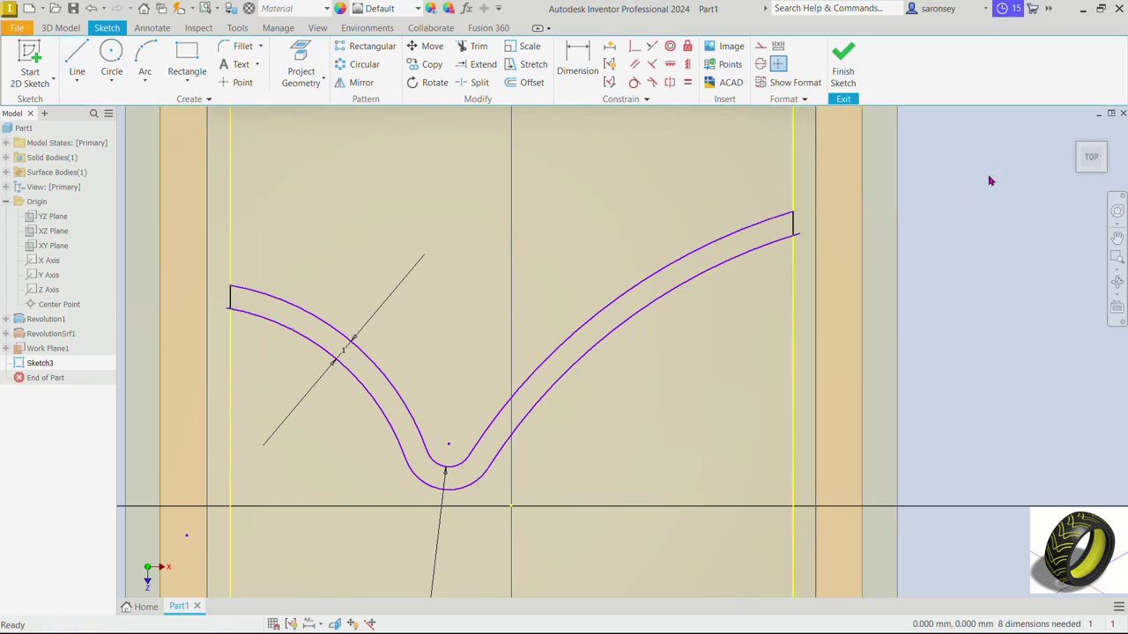
Step: Use Trim to tidy the V groove outline, then finish the sketch
click(473, 47)
scroll(829, 225, up, 5)
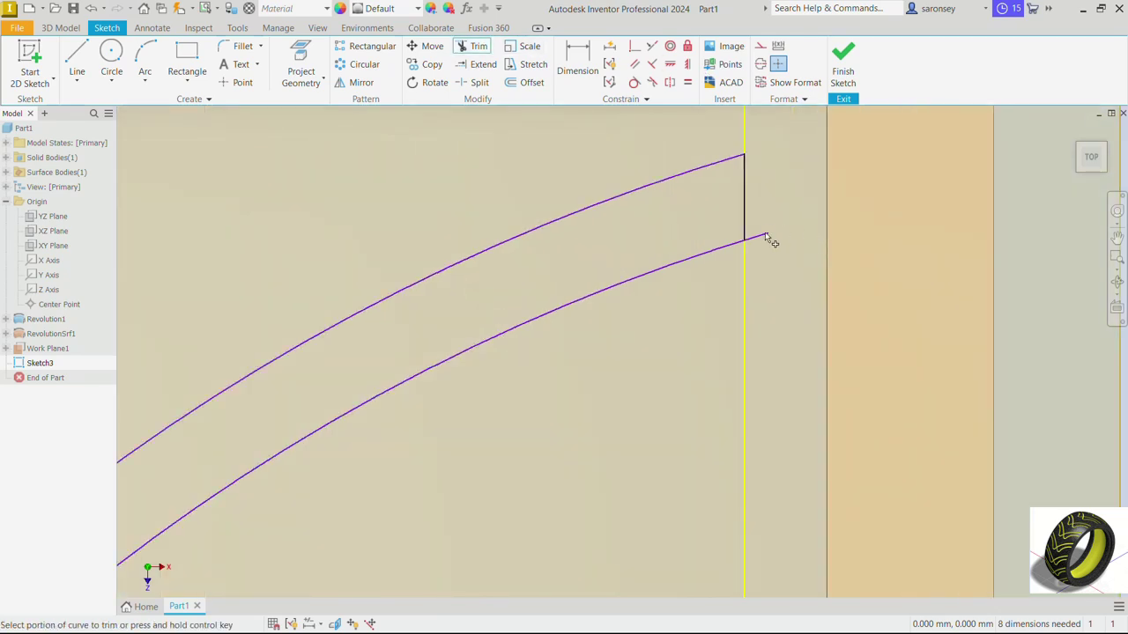
scroll(738, 269, down, 3)
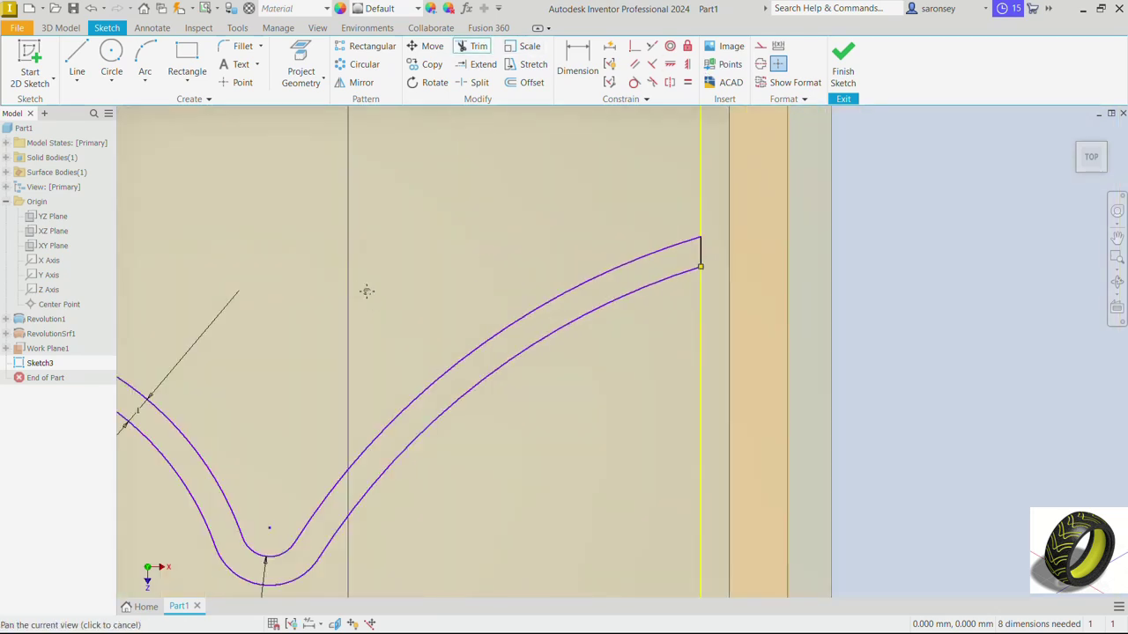
middle_drag(364, 292, 868, 206)
scroll(419, 292, up, 4)
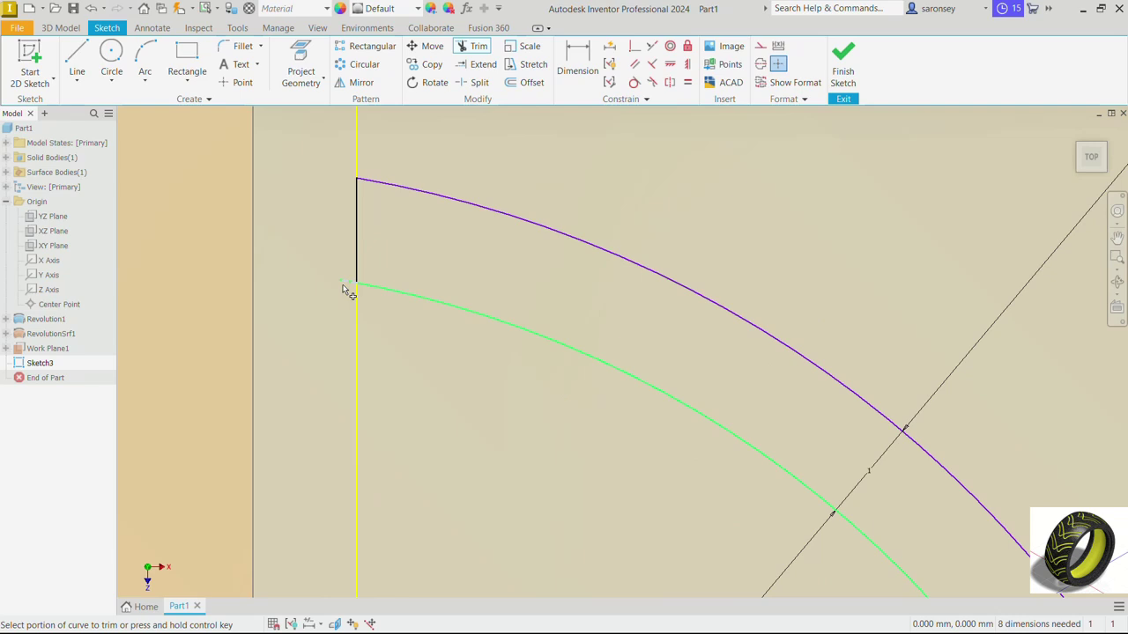
mouse_move(575, 291)
middle_down()
mouse_move(881, 366)
mouse_move(693, 277)
middle_up()
scroll(699, 282, down, 2)
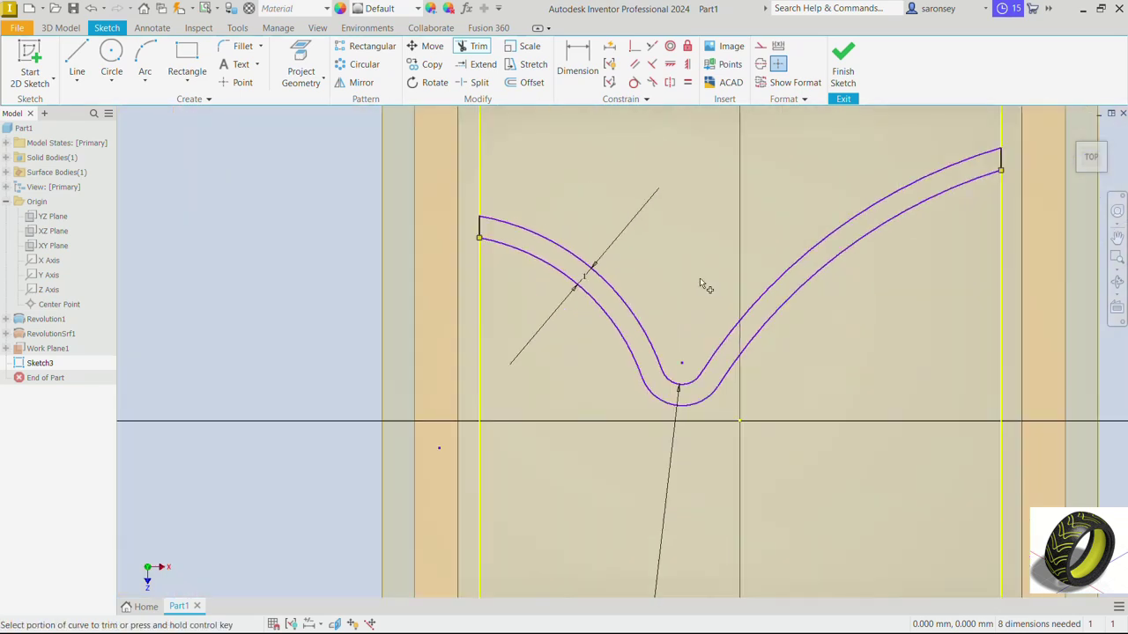
middle_drag(912, 341, 826, 397)
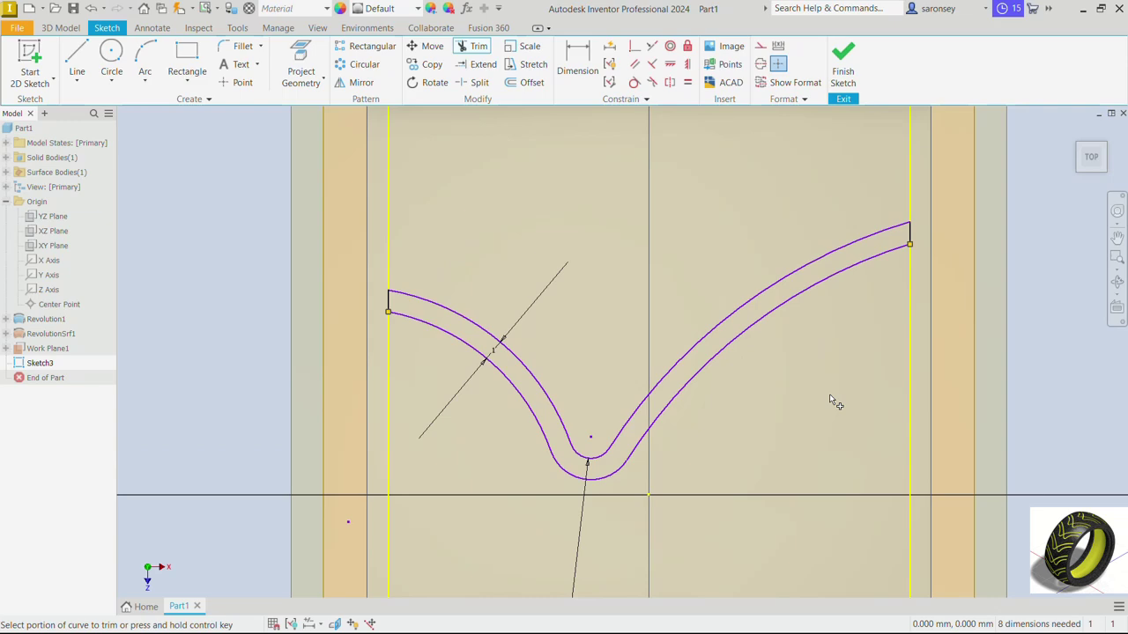
click(843, 64)
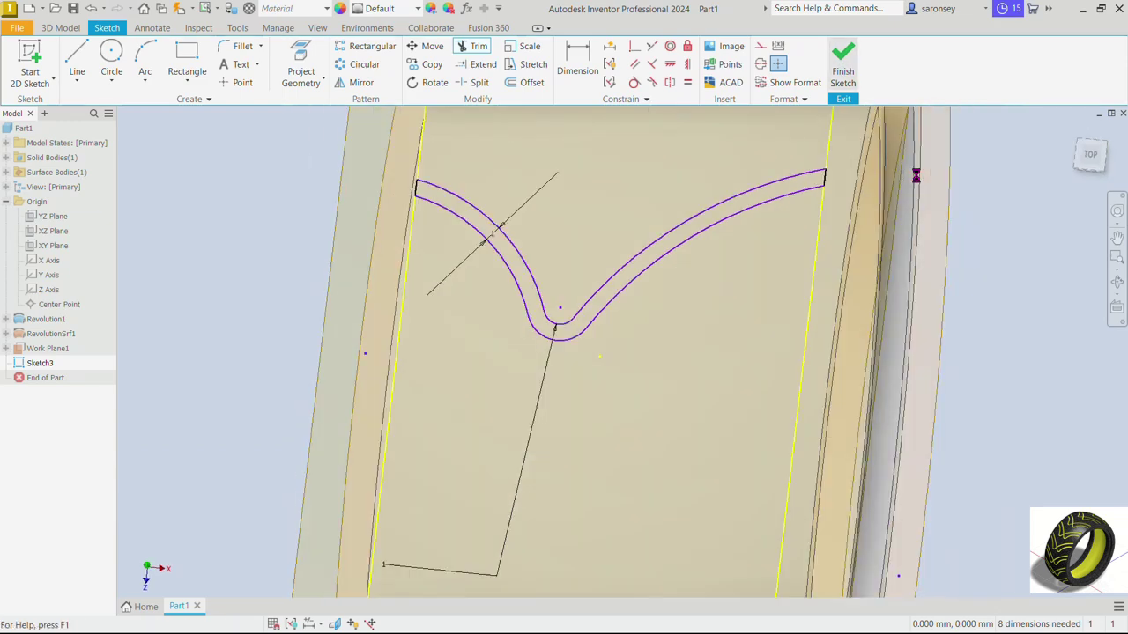
middle_drag(890, 198, 875, 282)
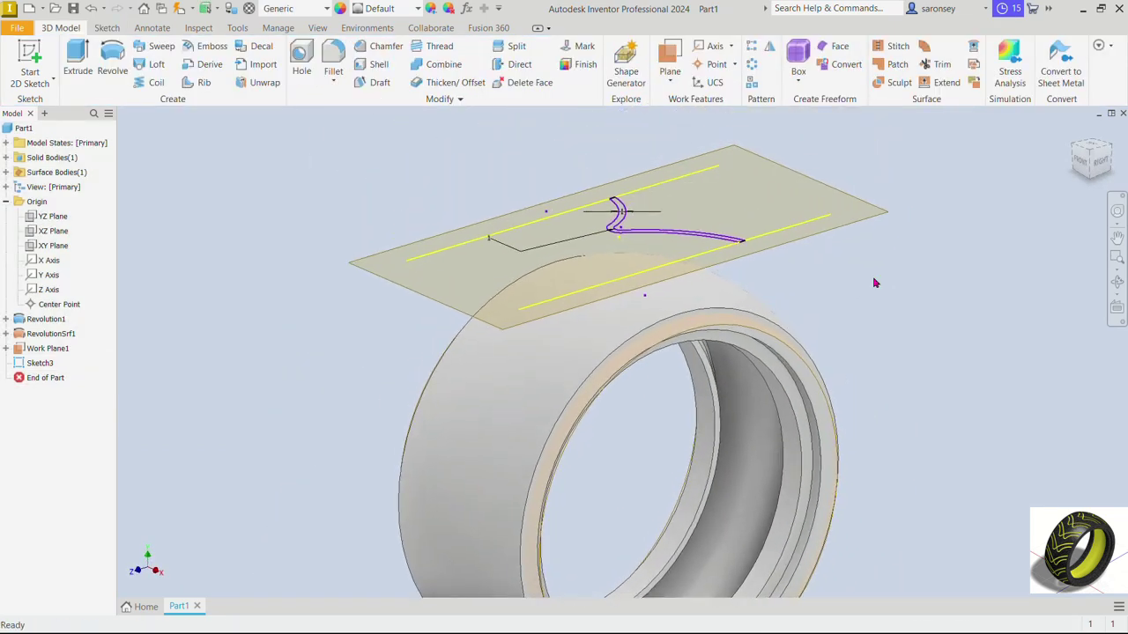
Step: Extrude the closed V groove as a Cut, extending To the tire's outer face
click(77, 62)
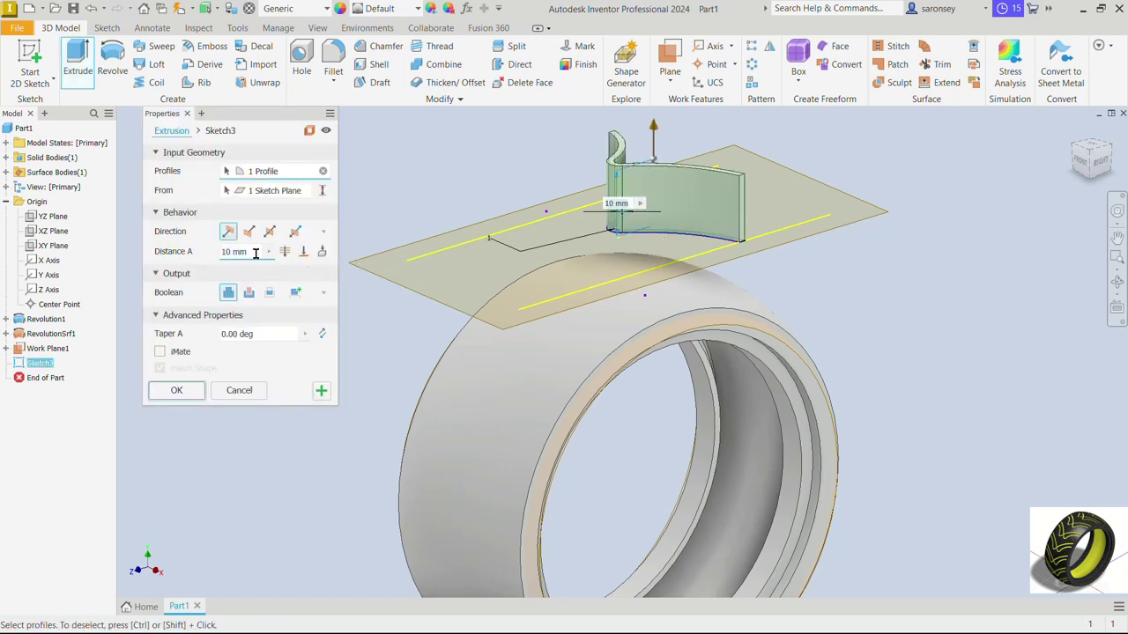
click(303, 253)
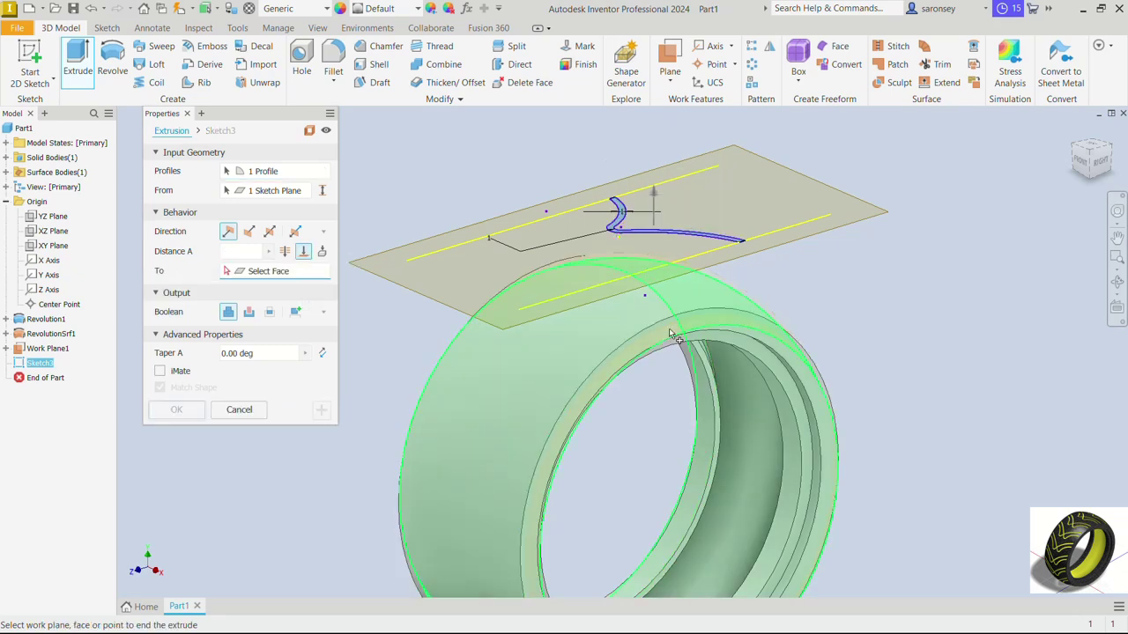
scroll(797, 337, up, 3)
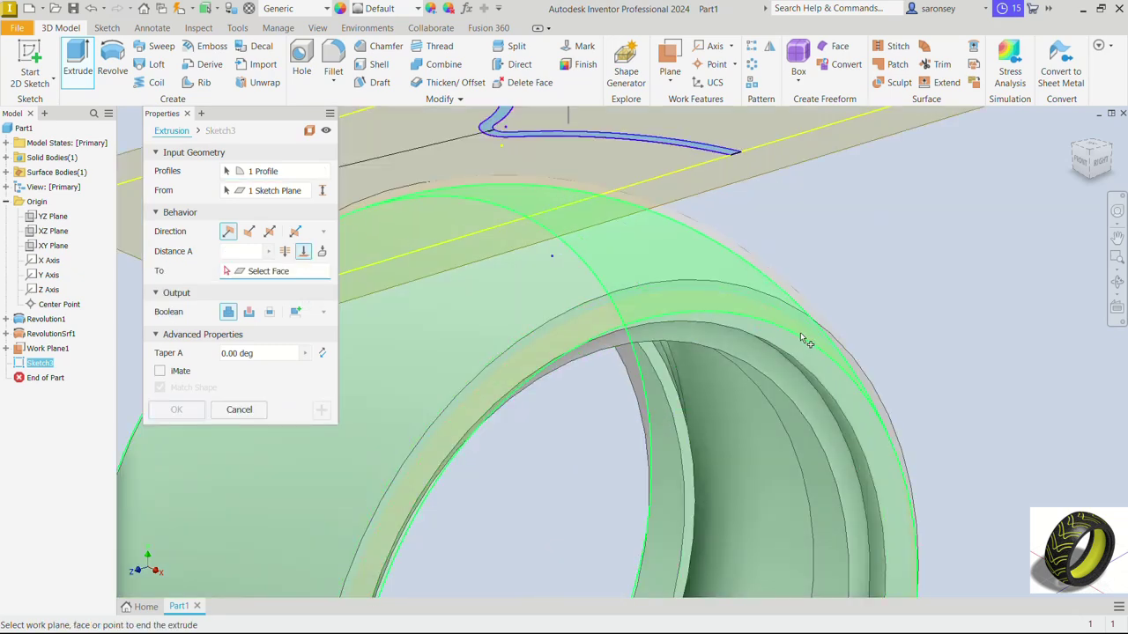
click(800, 331)
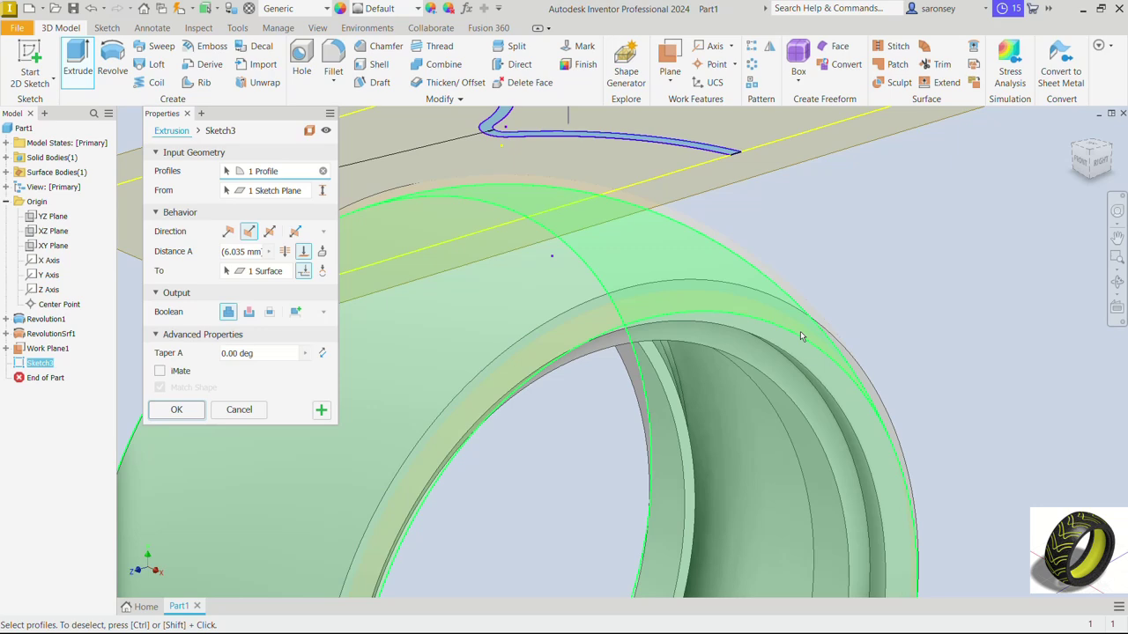
scroll(881, 331, down, 5)
middle_drag(908, 328, 793, 306)
click(248, 314)
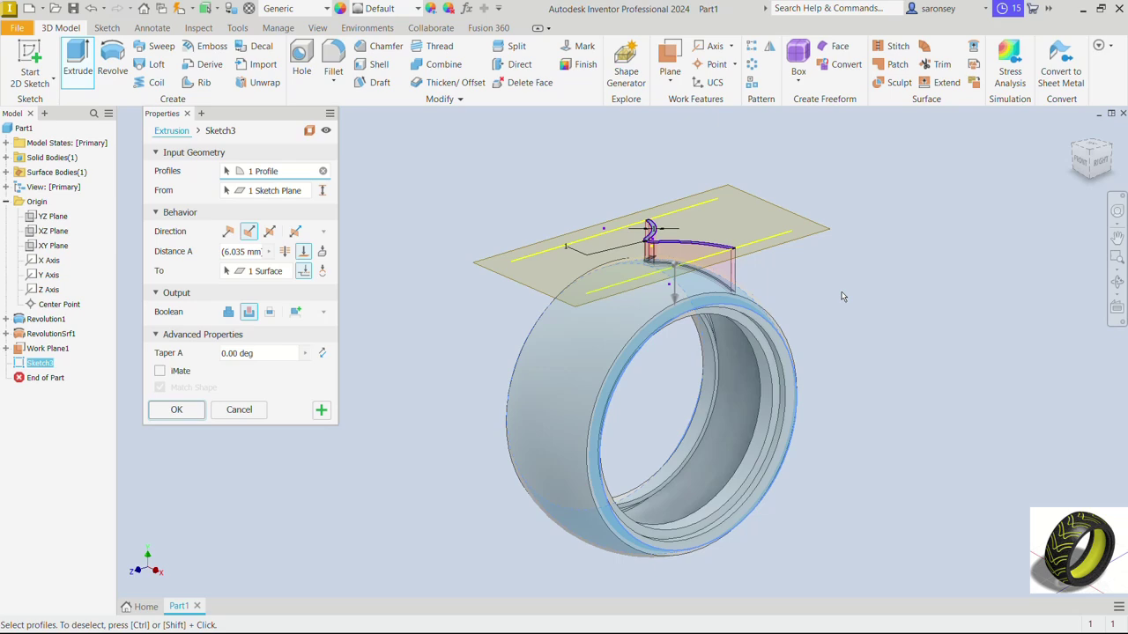
click(176, 410)
shift+middle_drag(837, 299, 802, 315)
Step: Hide the work plane
click(779, 271)
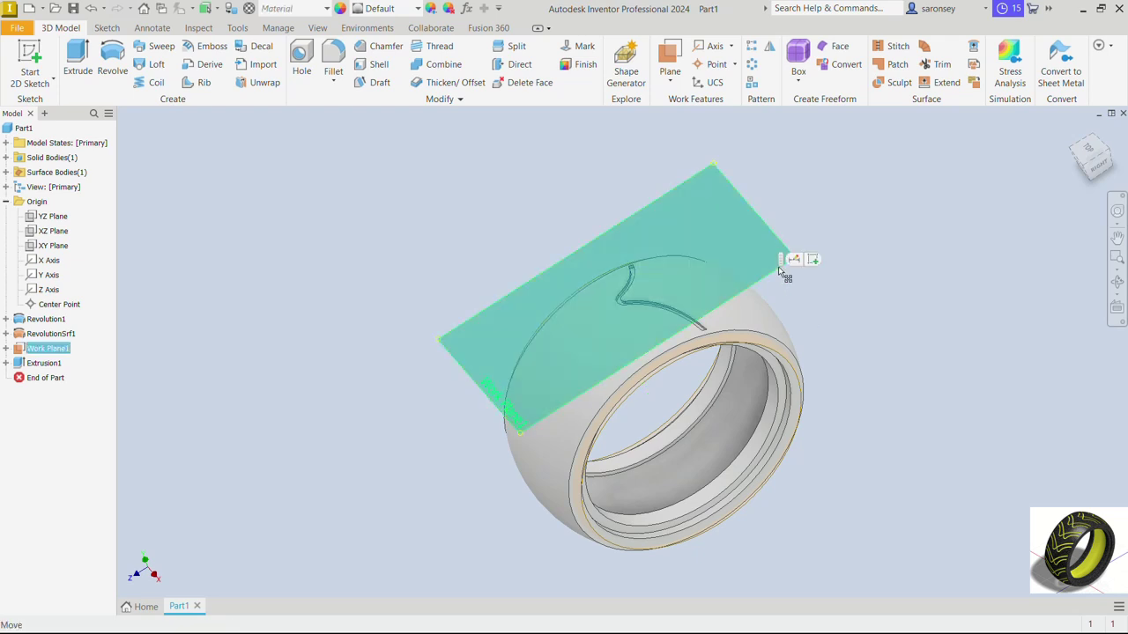
right_click(778, 266)
click(815, 286)
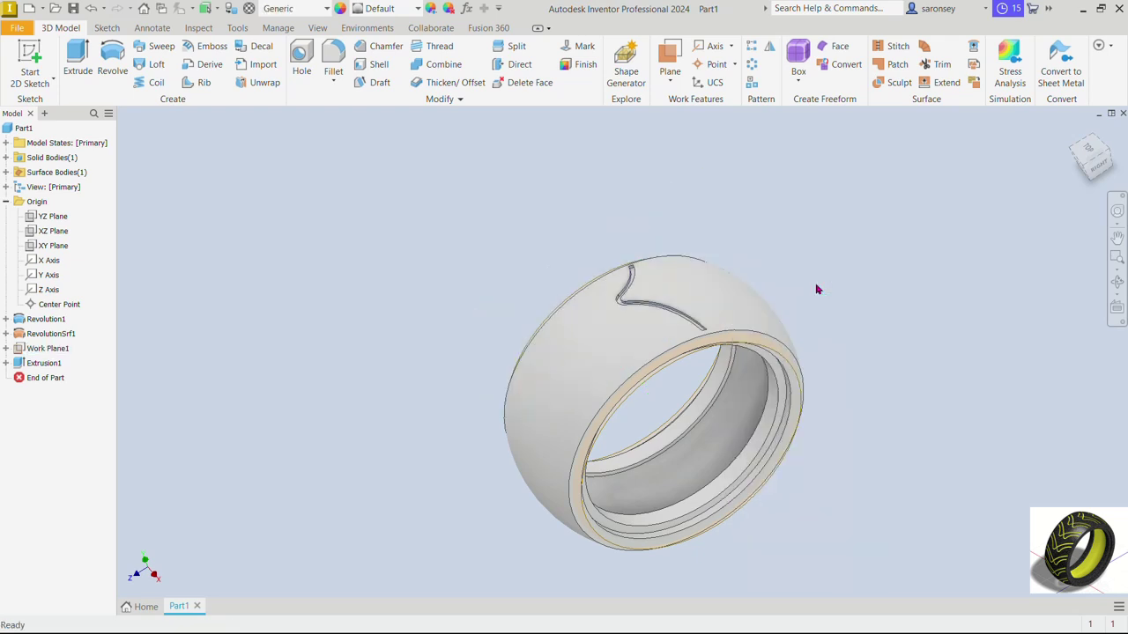
Step: Hide the revolved surface RevolutionSrf1
click(58, 335)
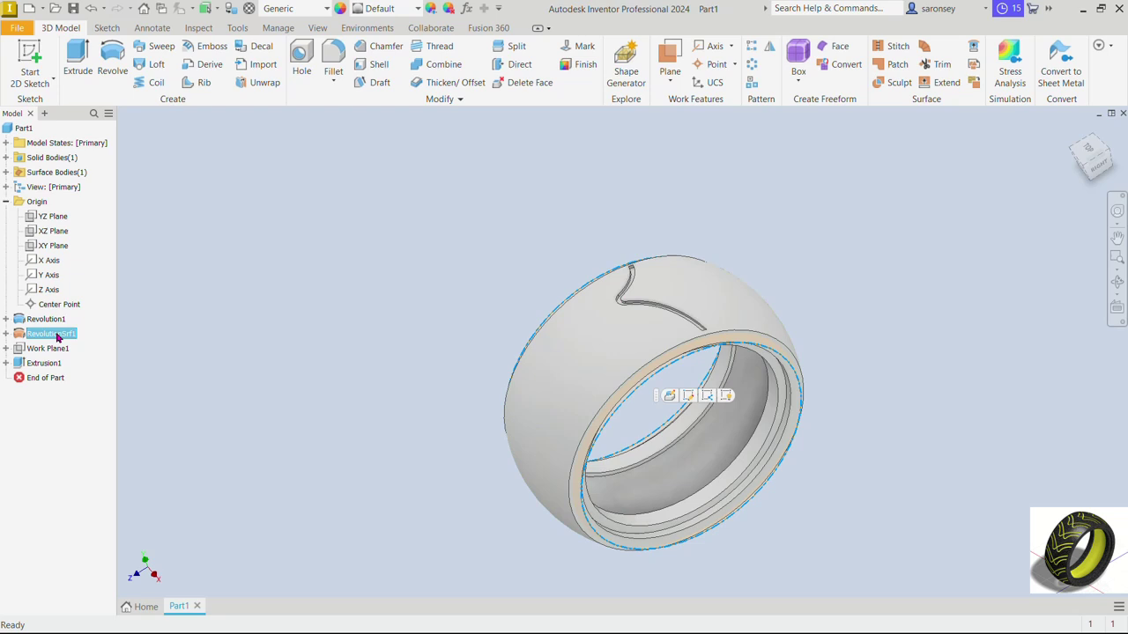
right_click(57, 336)
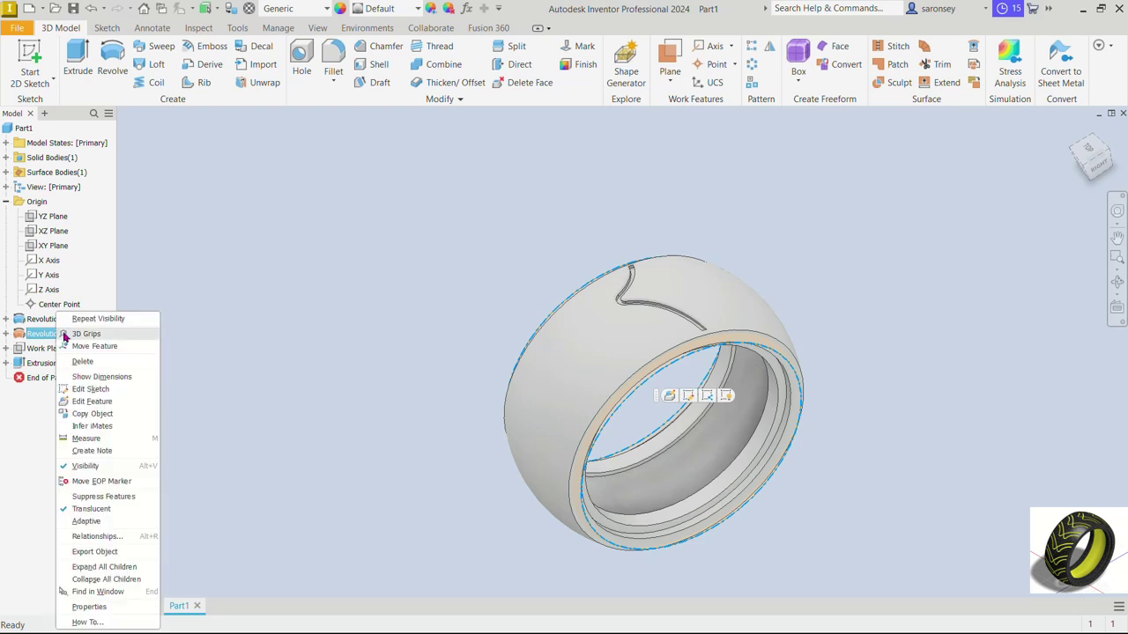
click(97, 466)
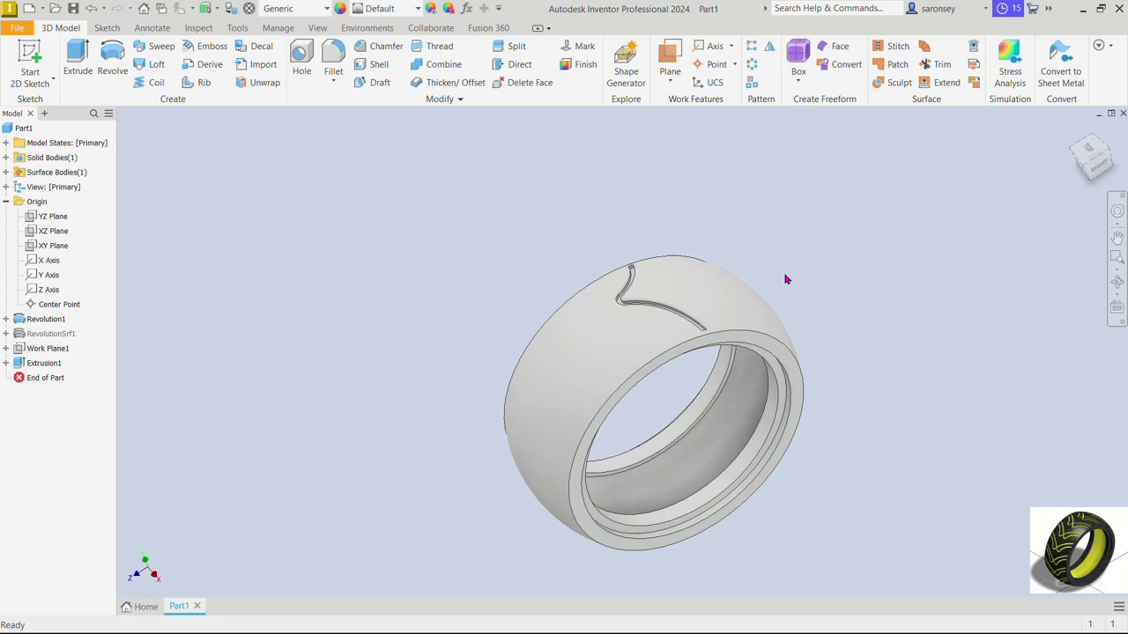
Step: Circular-pattern the V groove 16 times over 360° around the X axis
click(753, 65)
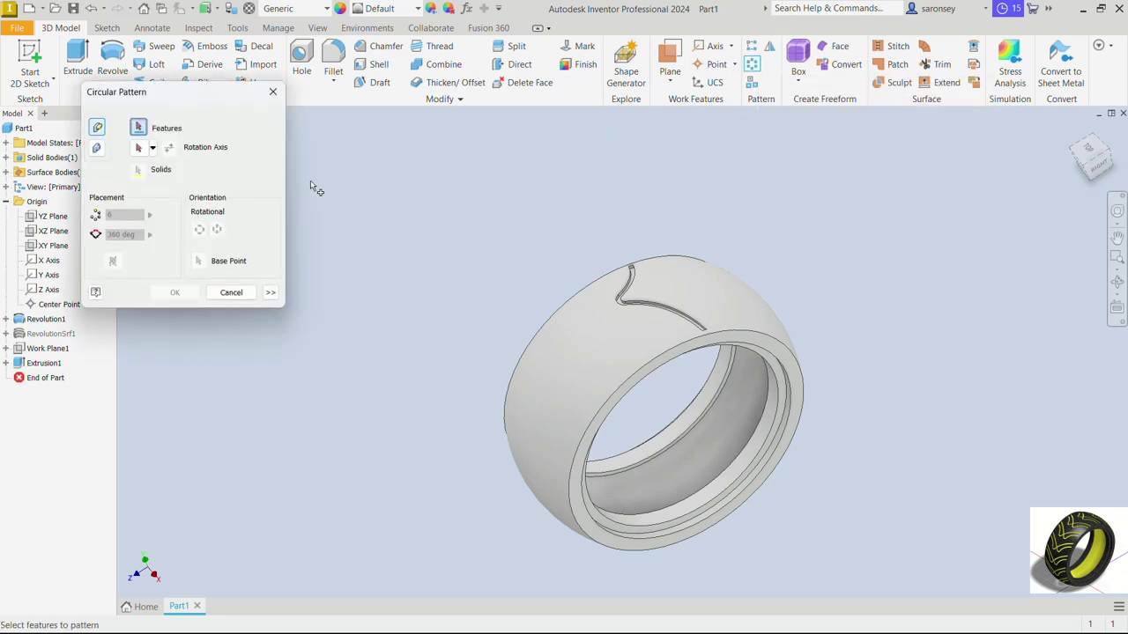
click(631, 279)
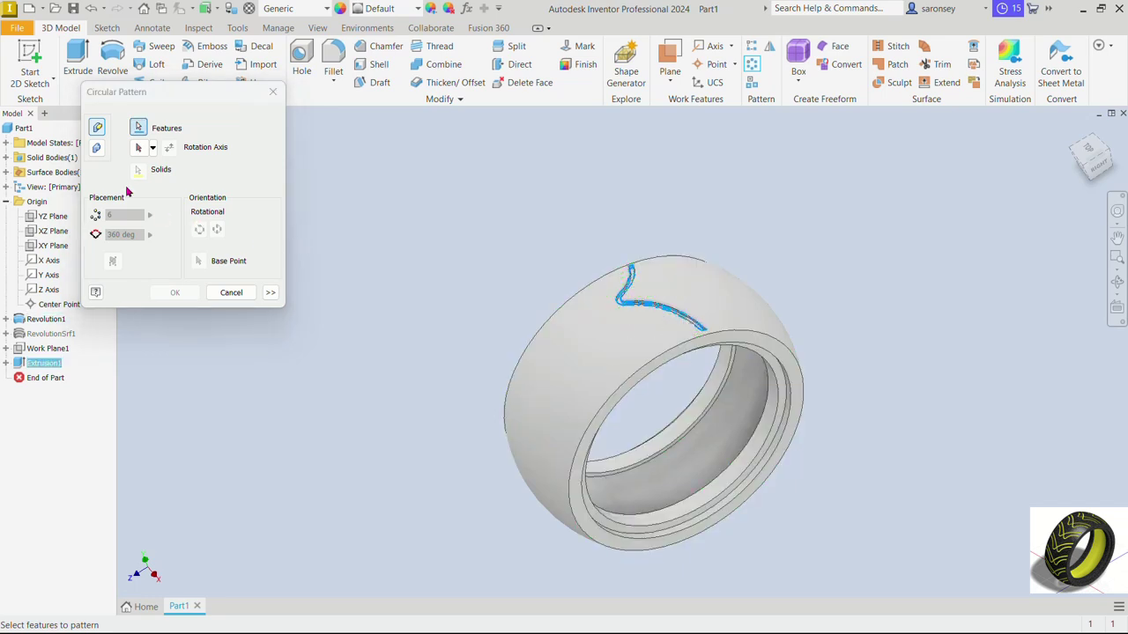
click(138, 152)
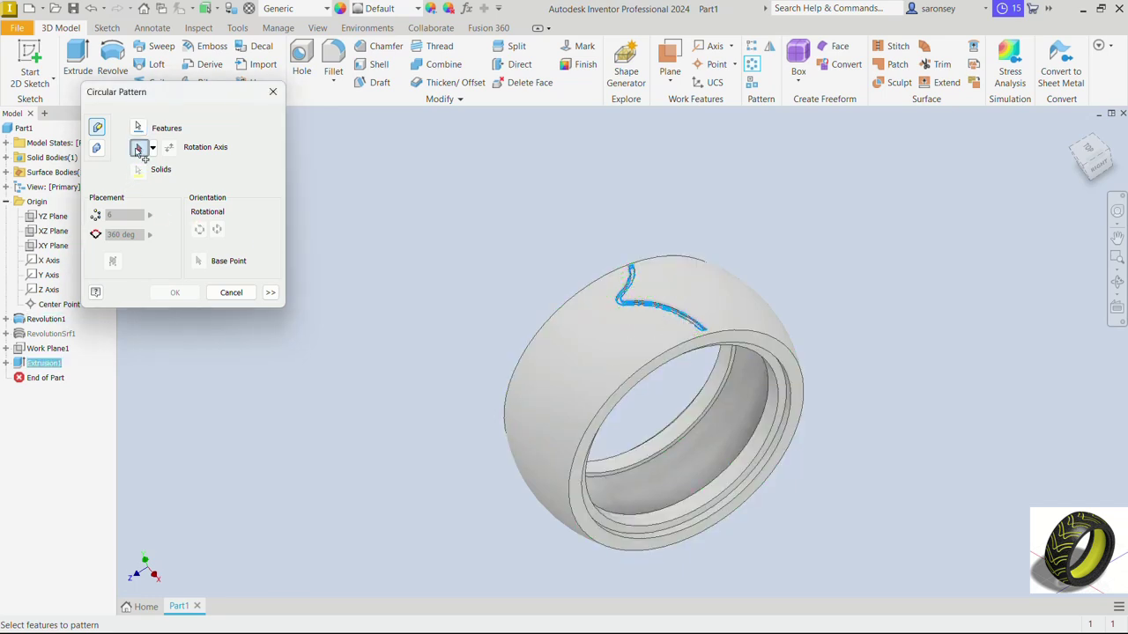
click(51, 261)
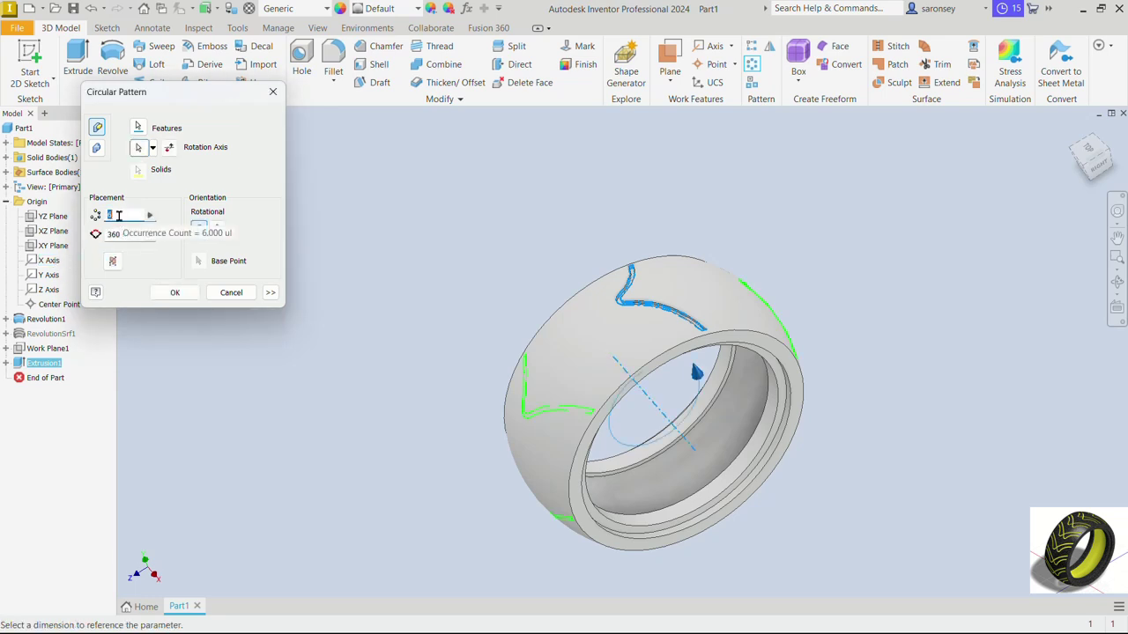
text(1)
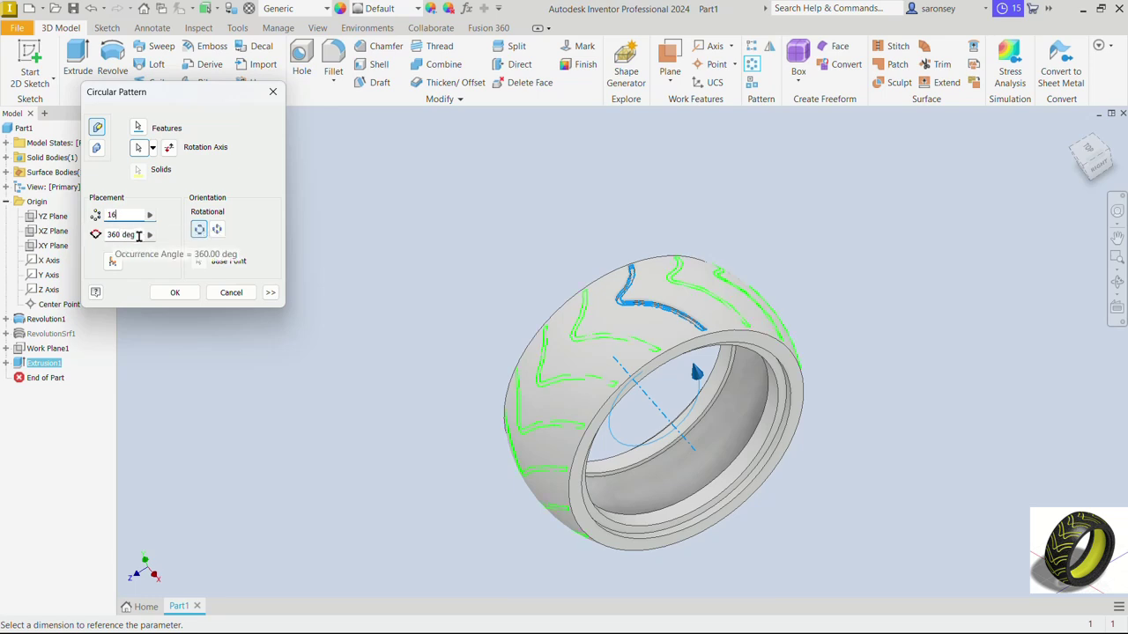
click(169, 292)
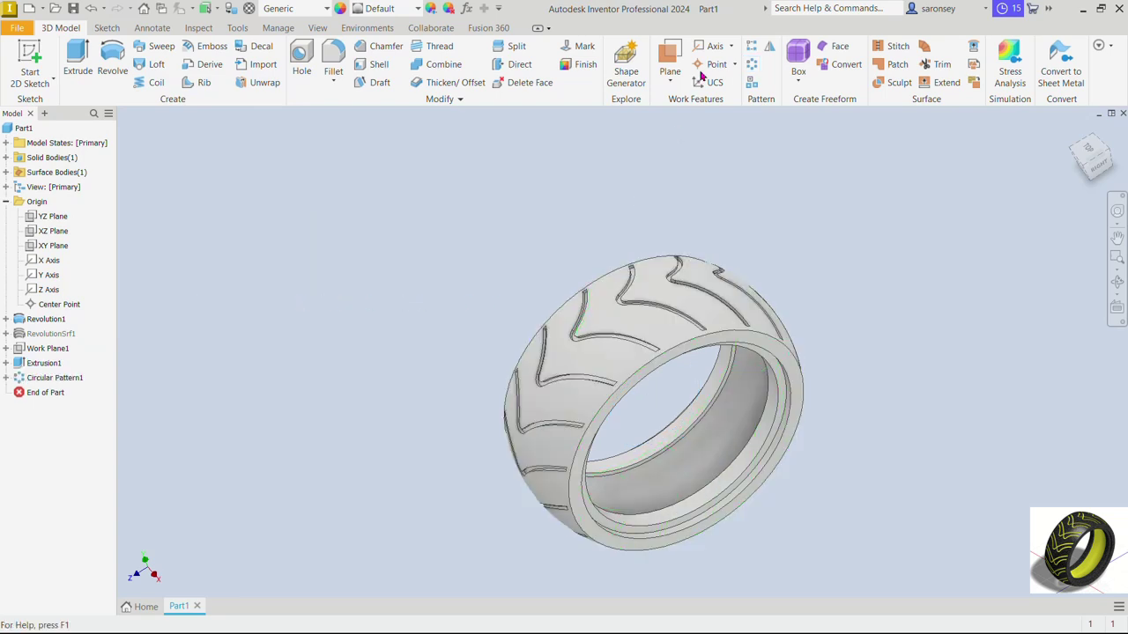
Step: Mirror Extrusion1 and Circular Pattern1 across the YZ plane
click(769, 47)
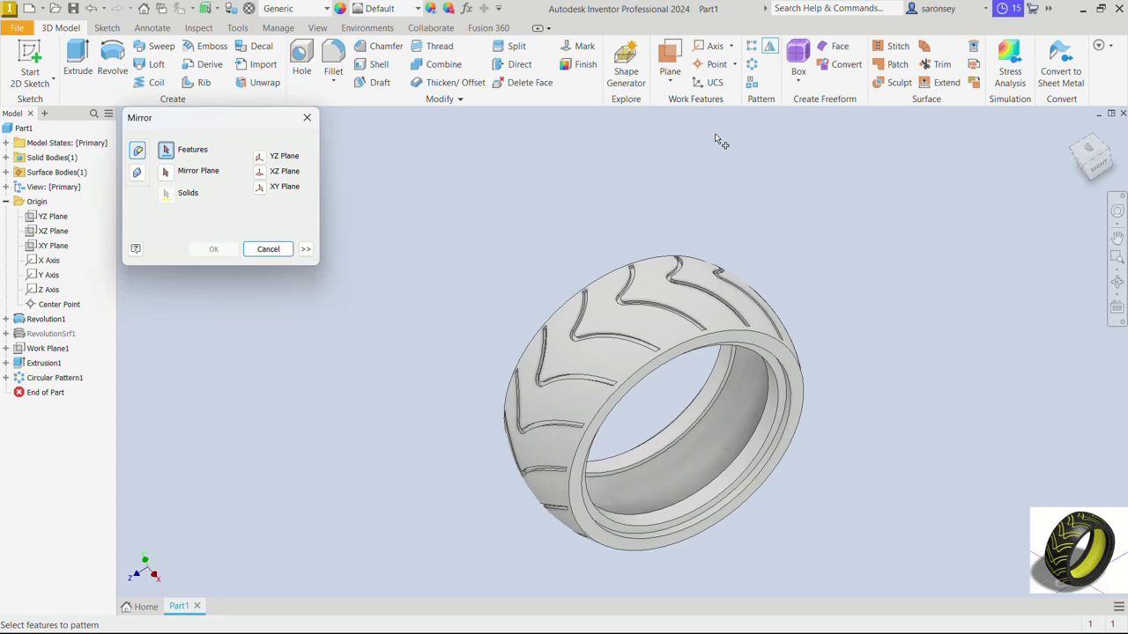
click(57, 364)
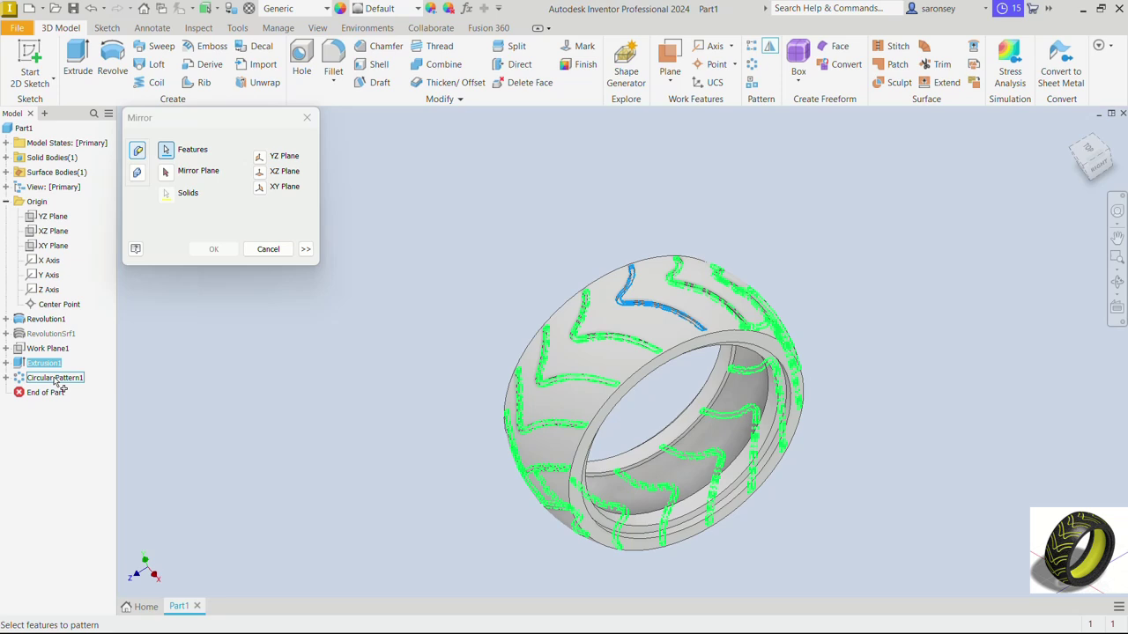
click(56, 378)
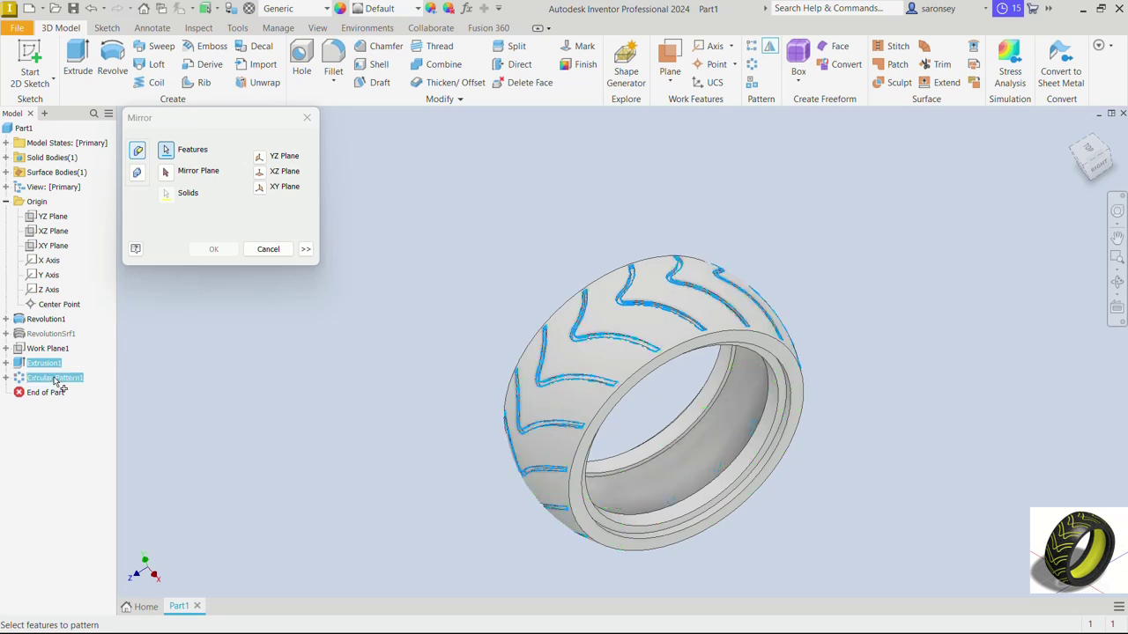
click(165, 173)
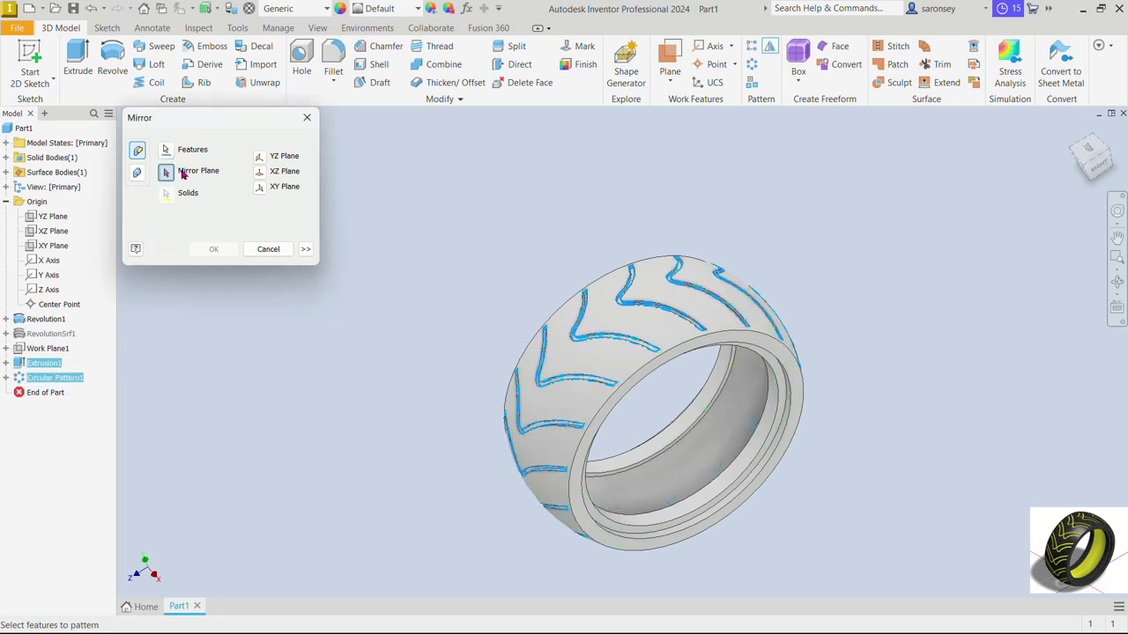
click(260, 187)
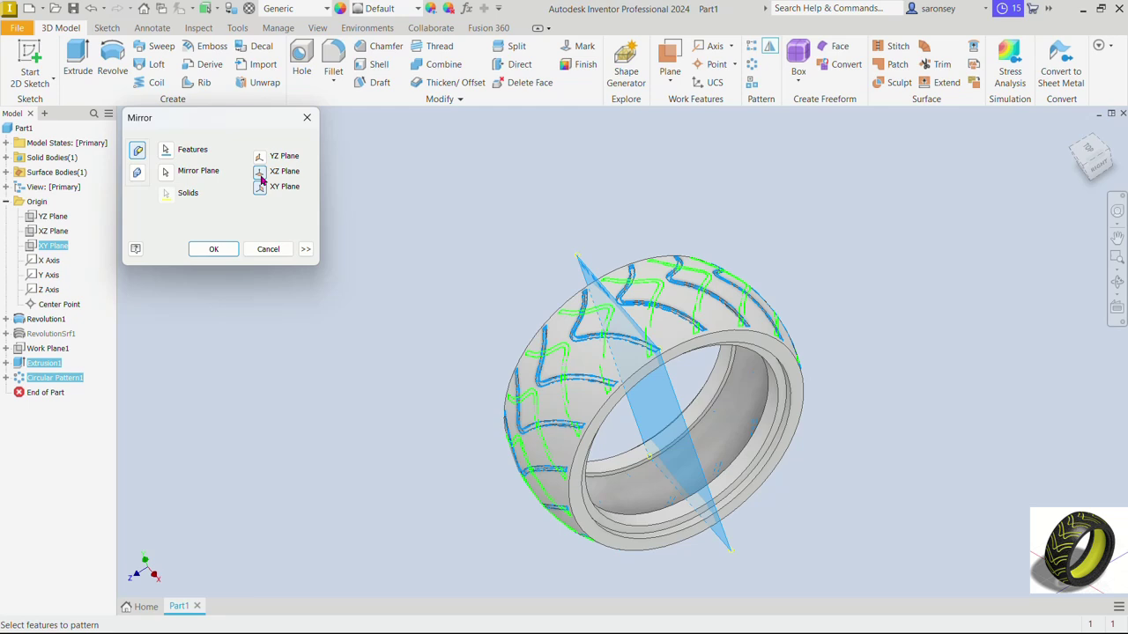
click(260, 174)
click(260, 158)
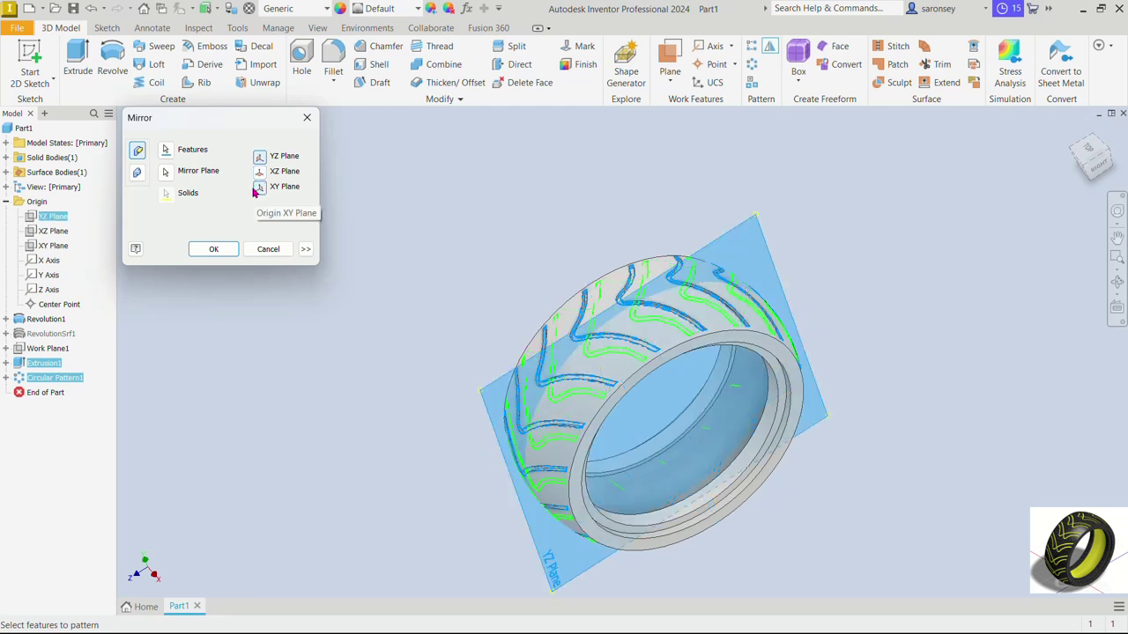
click(214, 250)
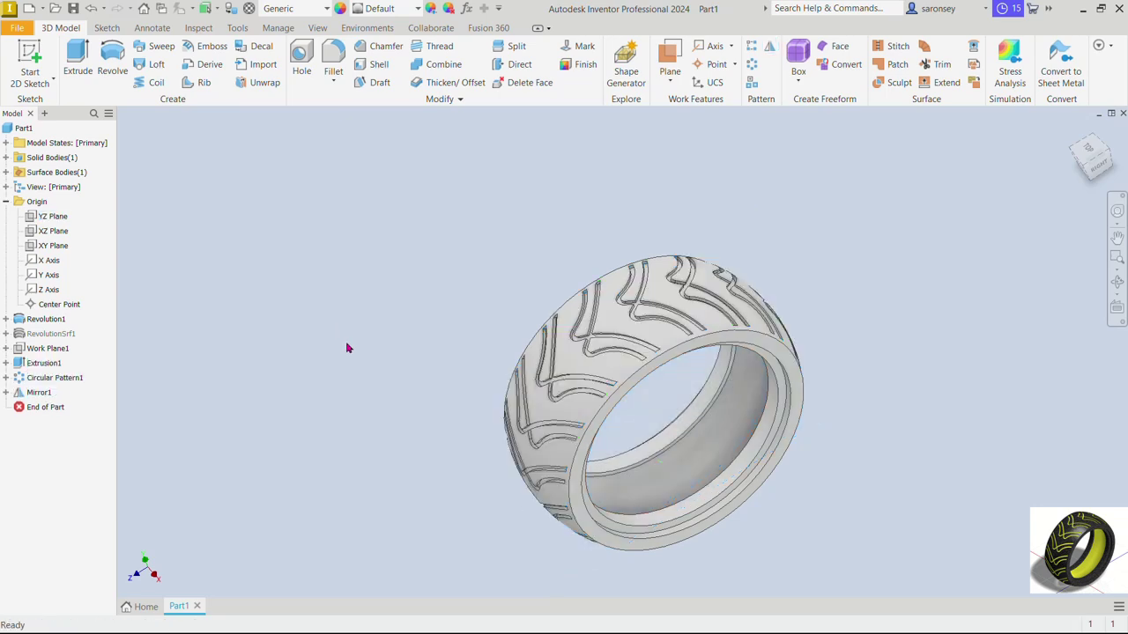
shift+middle_drag(348, 348, 420, 290)
Step: Give the tire the Black Cast appearance
click(317, 28)
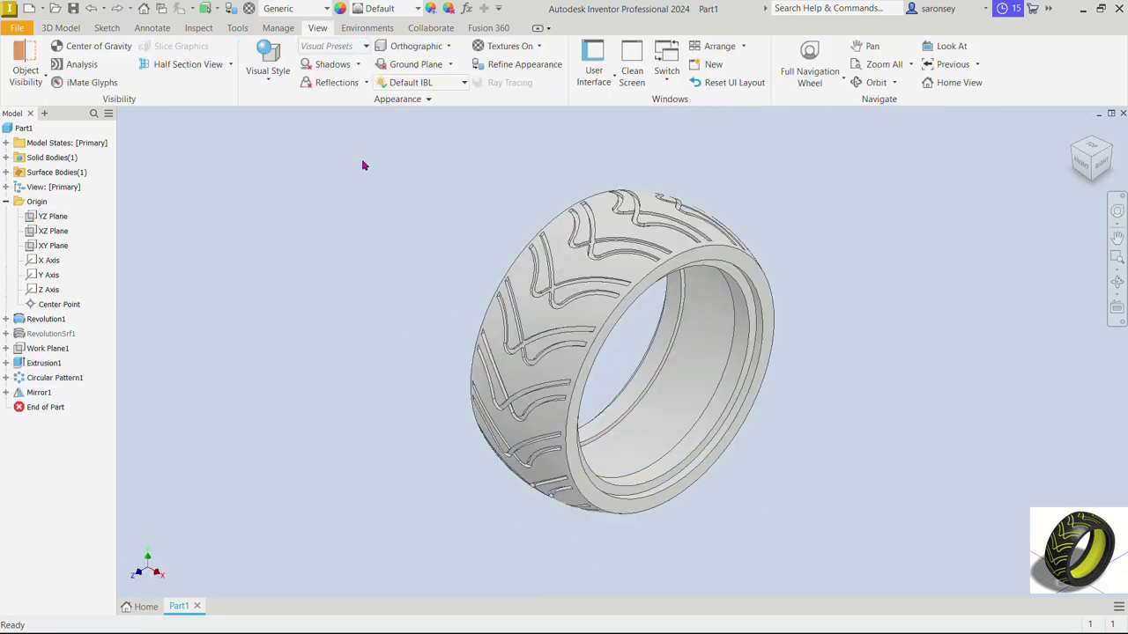
click(418, 9)
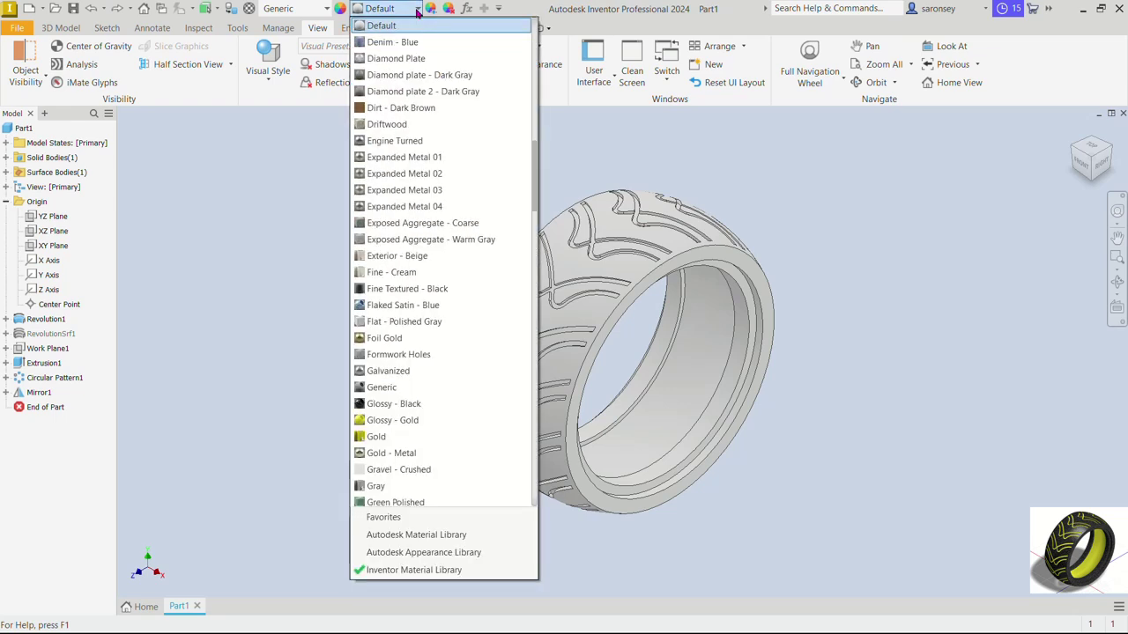
scroll(434, 138, up, 15)
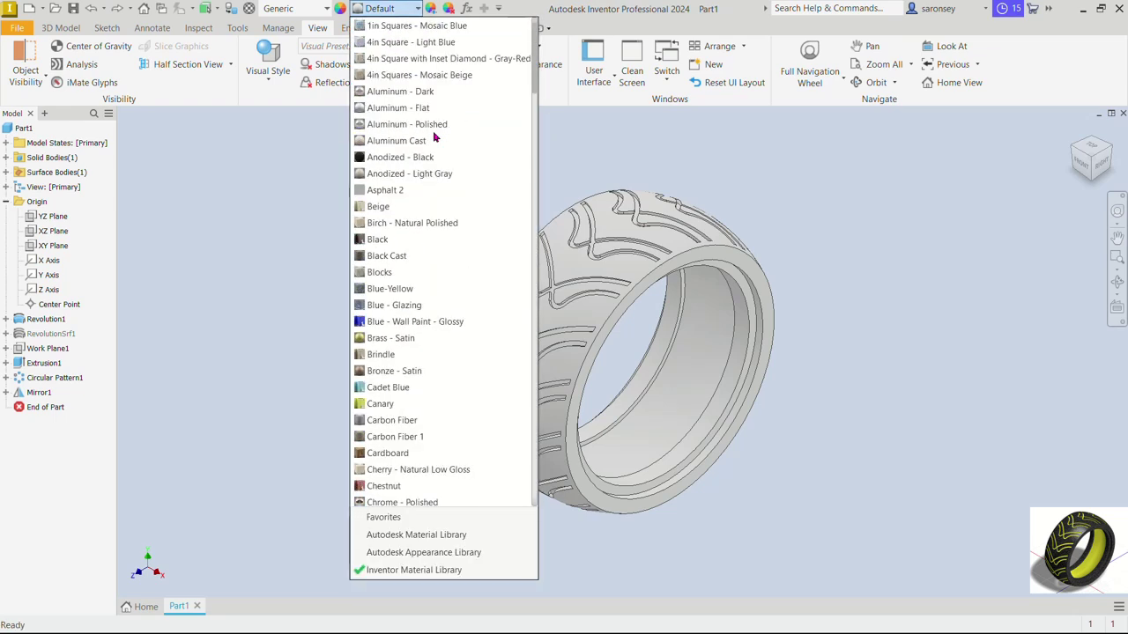
click(393, 258)
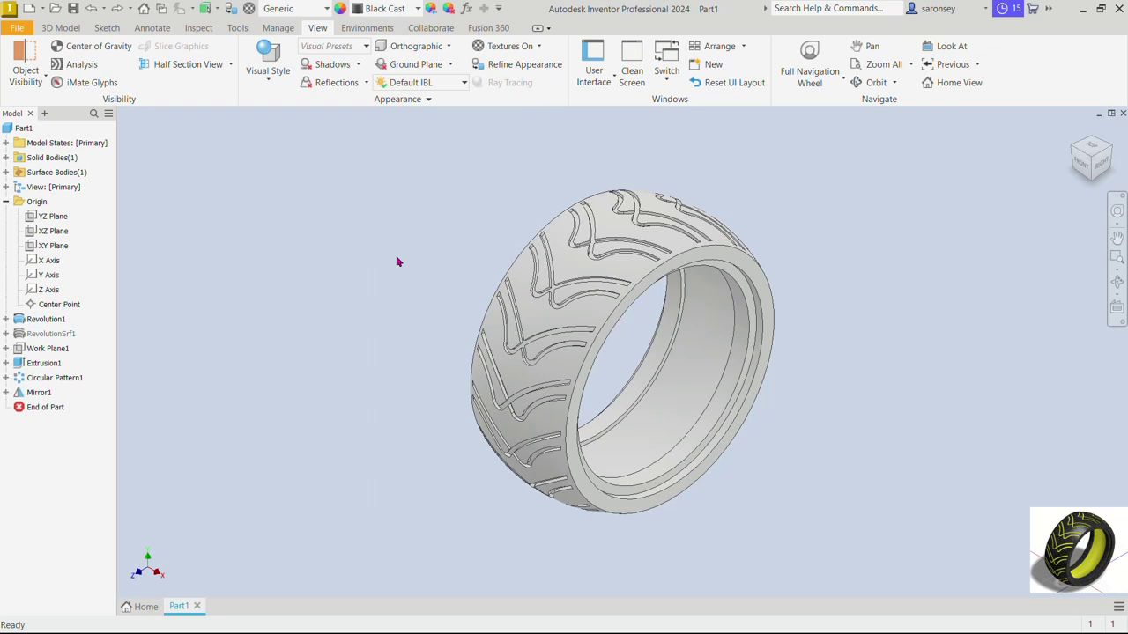
Step: Color the tread features, Extrusion1 through Mirror1, Canary yellow
click(53, 364)
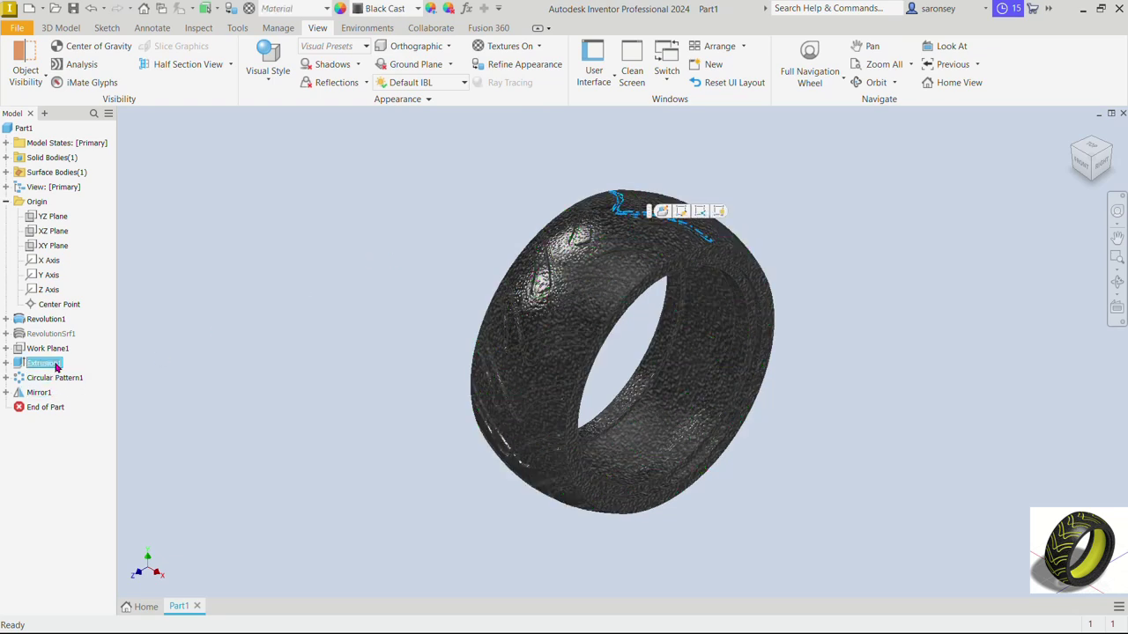
shift+click(44, 393)
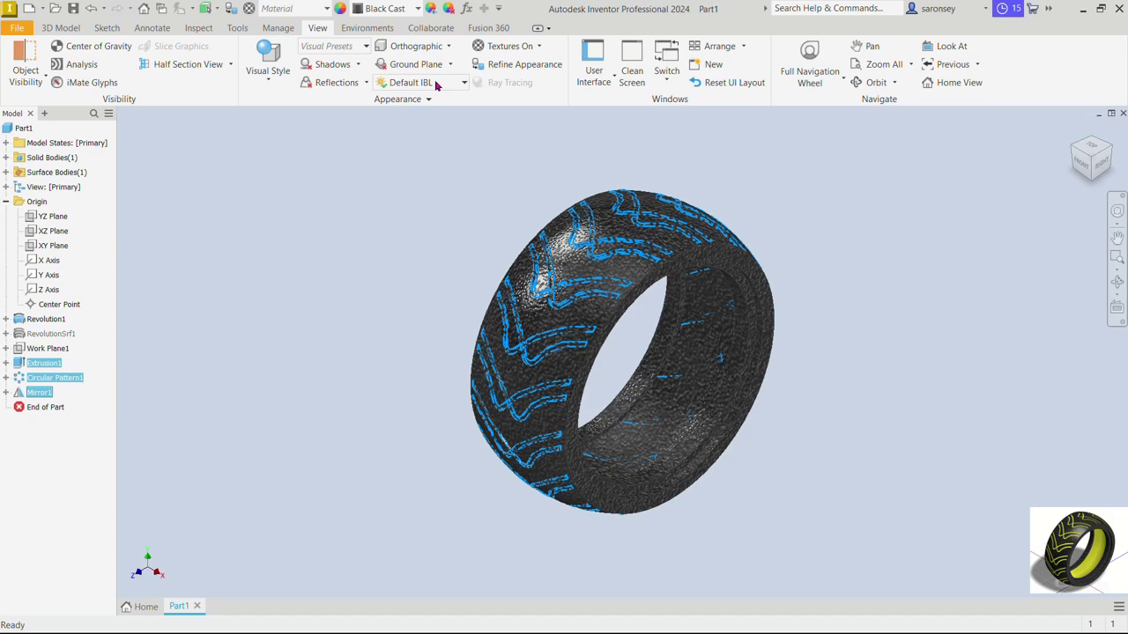
click(419, 9)
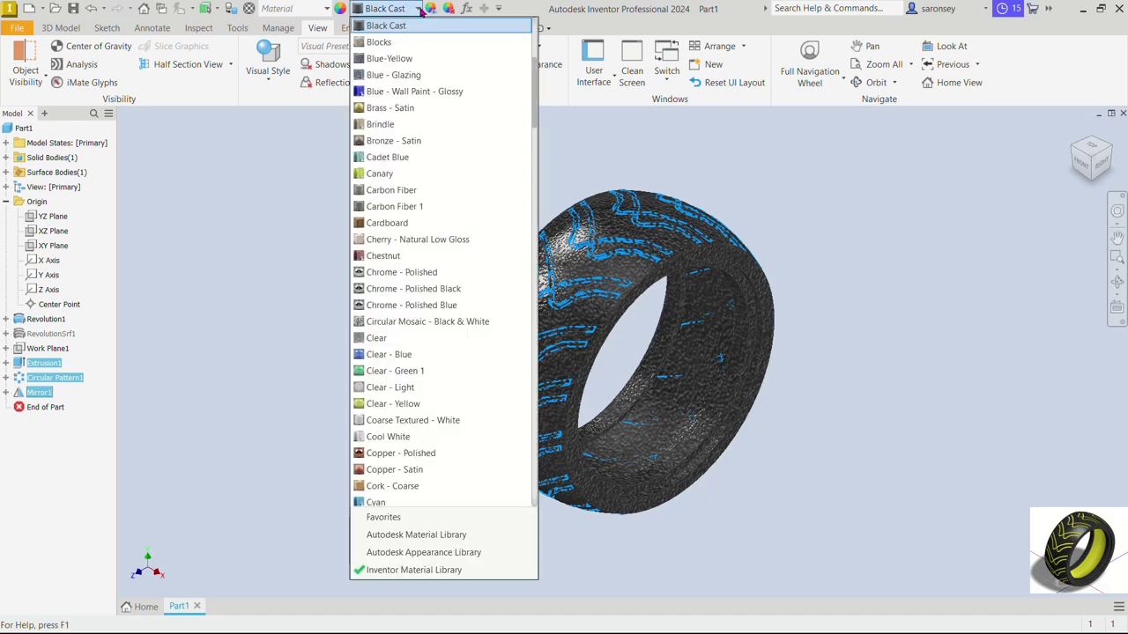
click(395, 174)
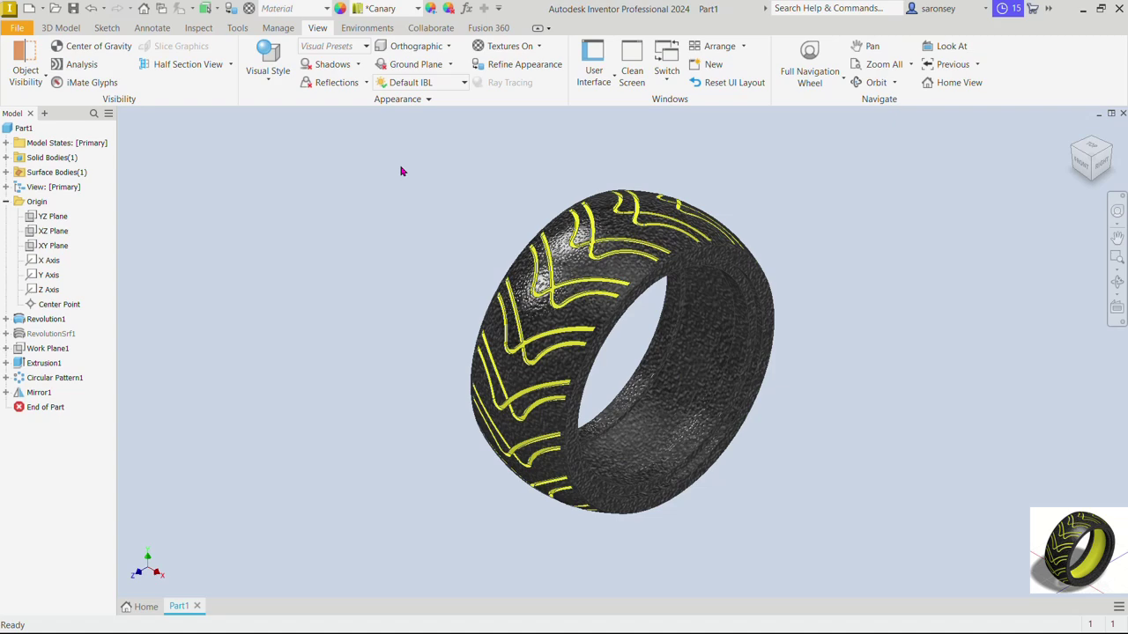
click(433, 182)
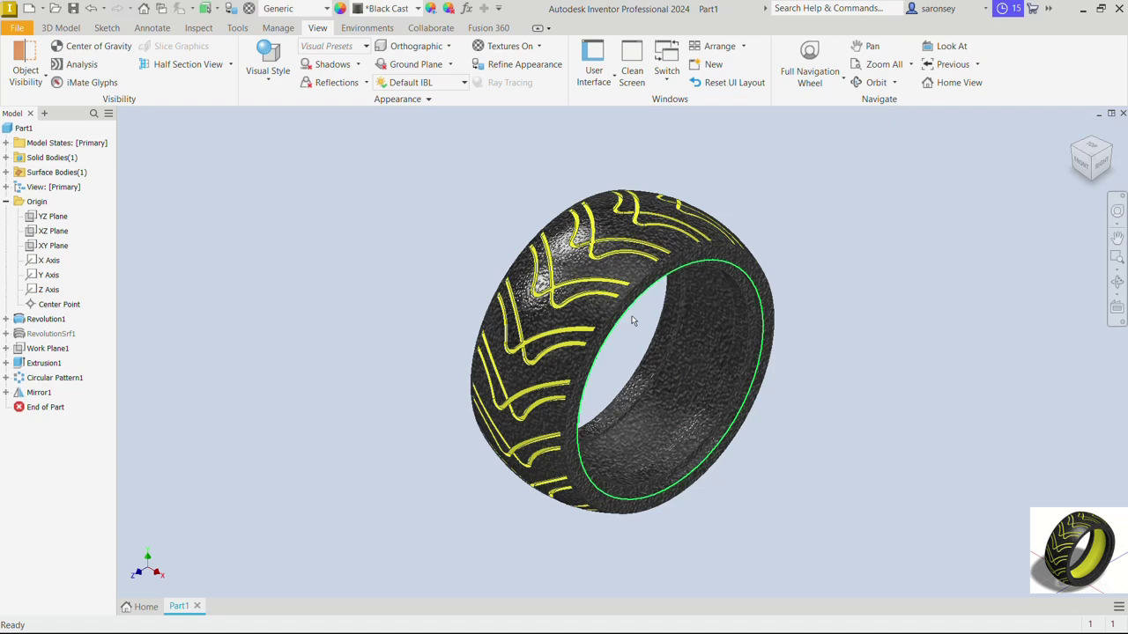
Step: Color the tire's inner rim face Canary yellow
click(679, 396)
click(725, 340)
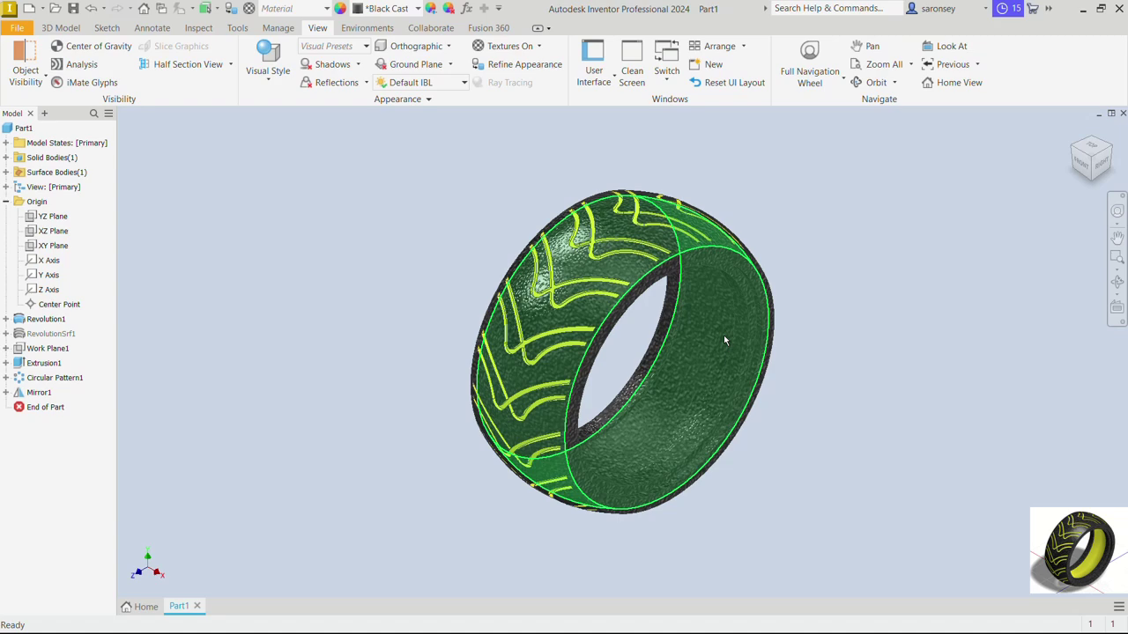
click(725, 340)
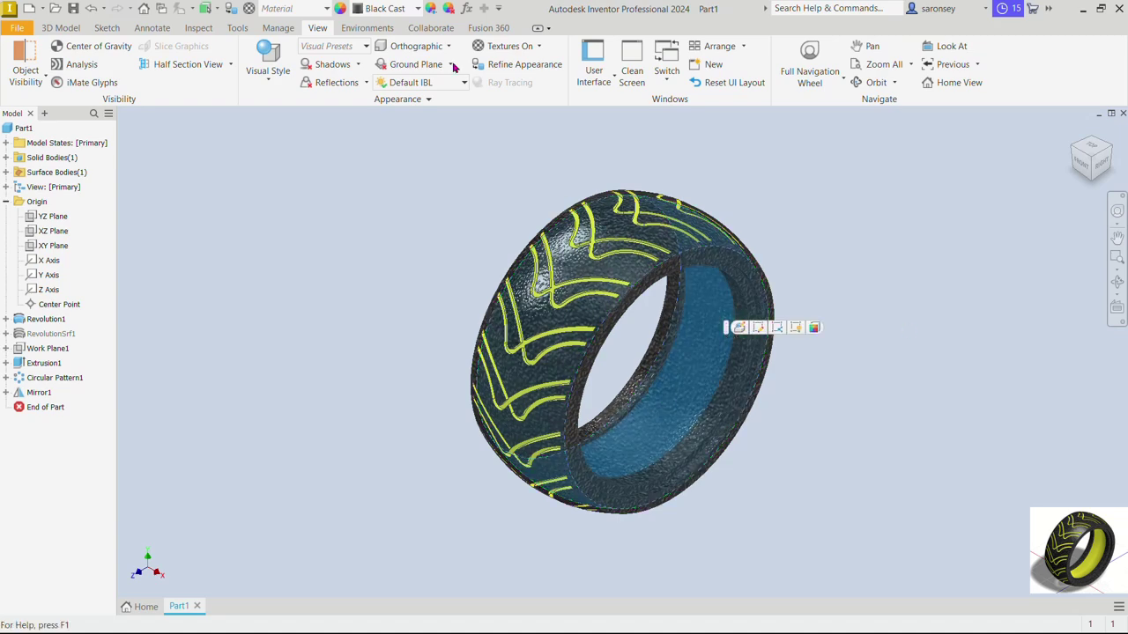
click(416, 11)
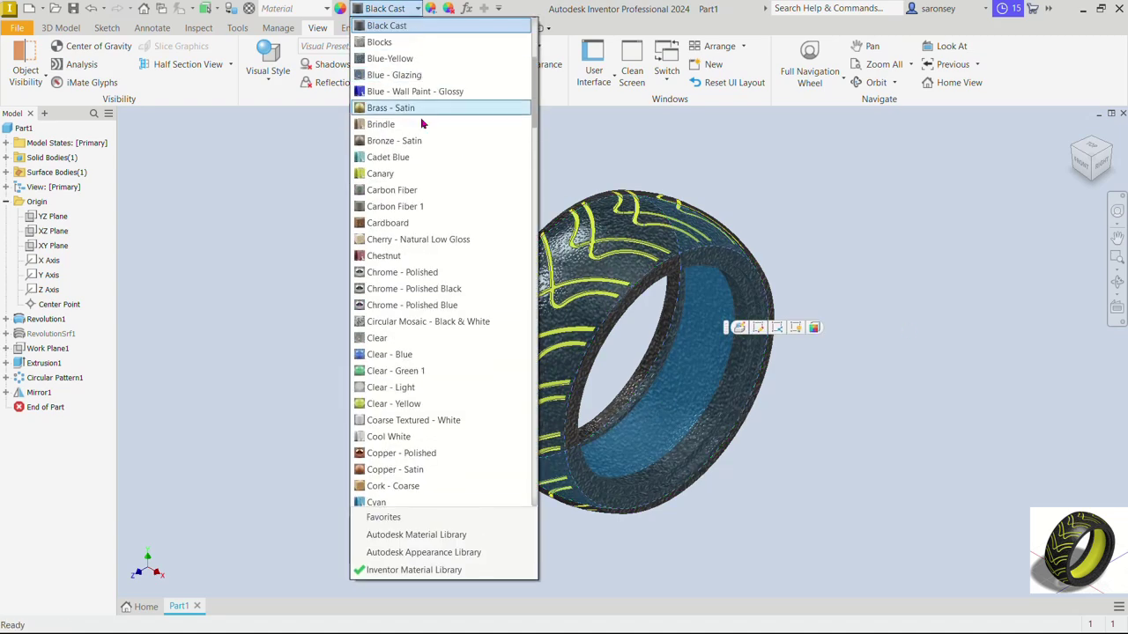
click(389, 175)
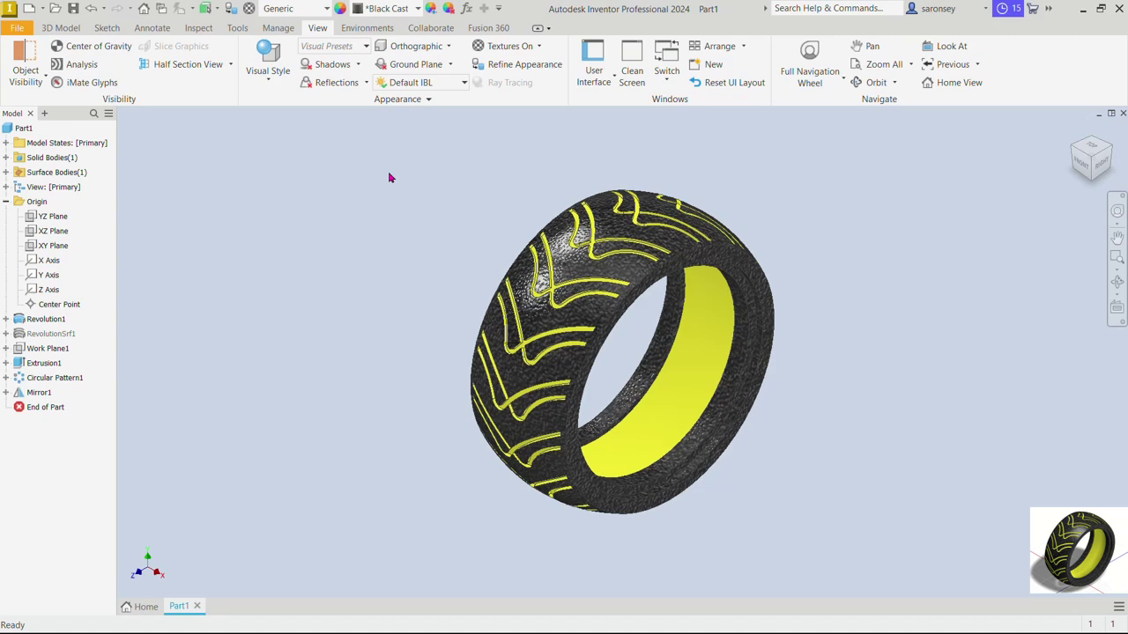
Step: Turn on shadows, reflections and the ground plane
key(F4)
drag(872, 268, 794, 201)
key(Escape)
click(333, 65)
click(336, 83)
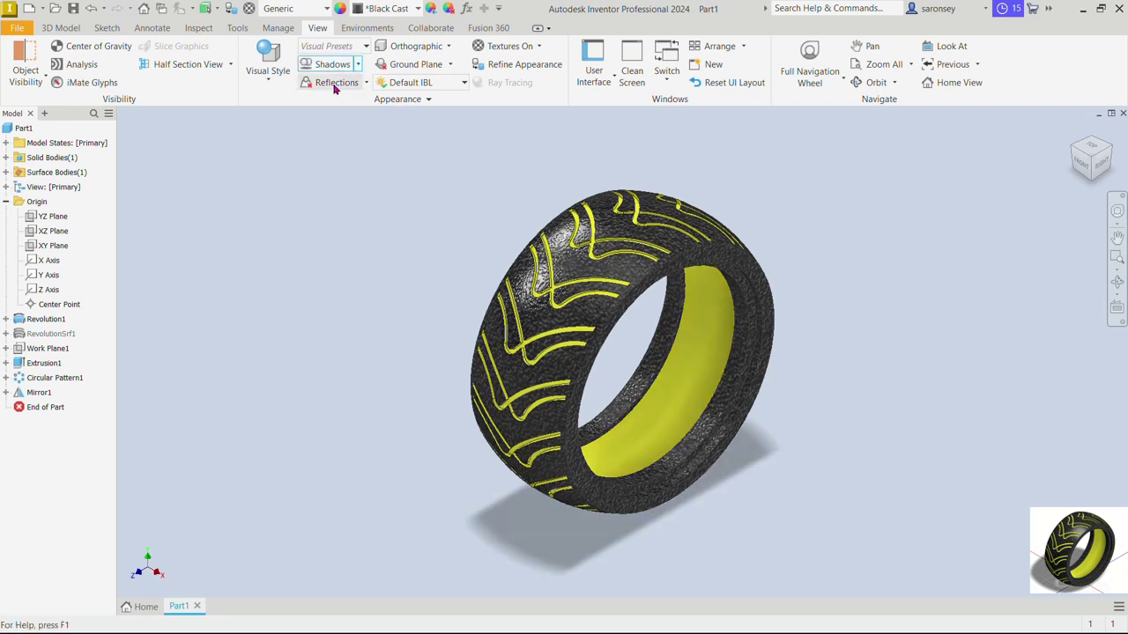
click(450, 64)
click(438, 82)
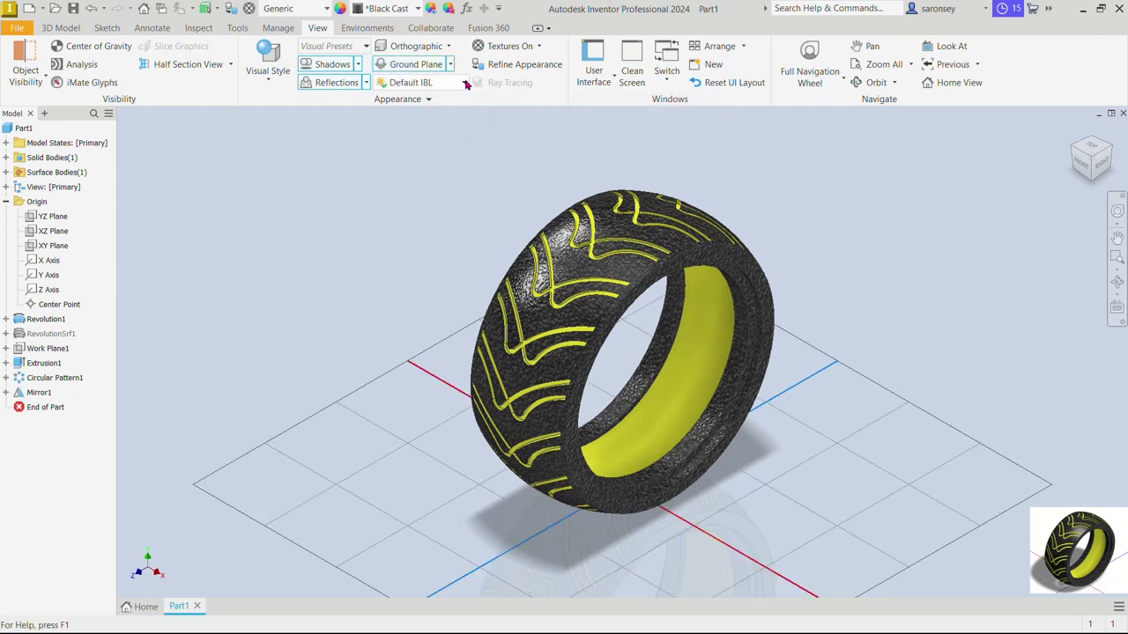
Step: Switch the lighting to the Photo Booth environment
click(465, 83)
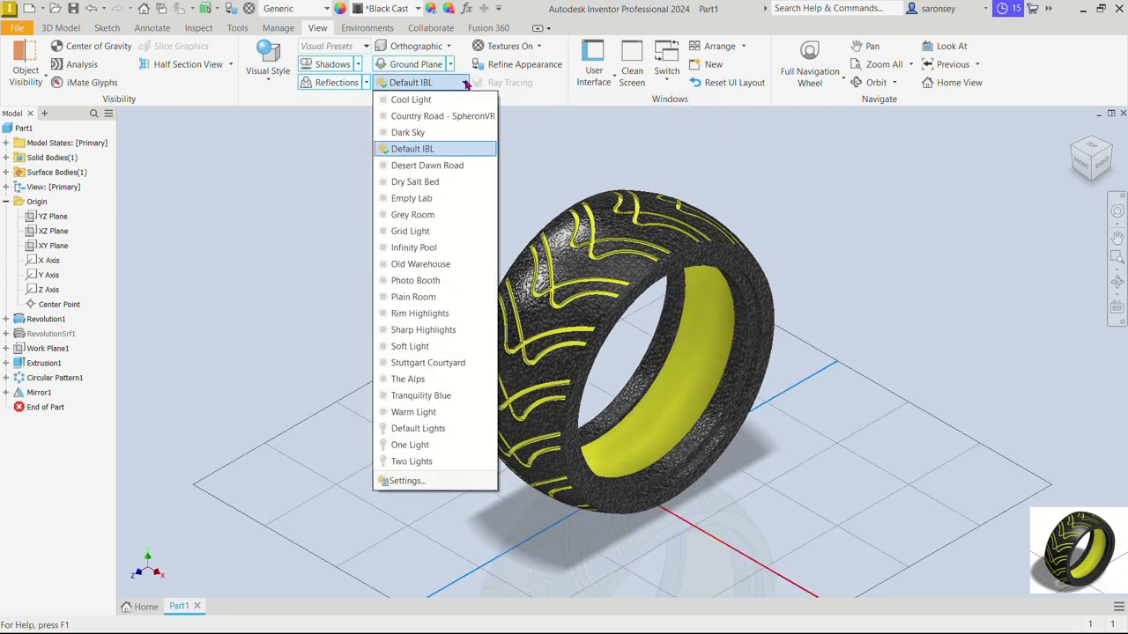
click(467, 281)
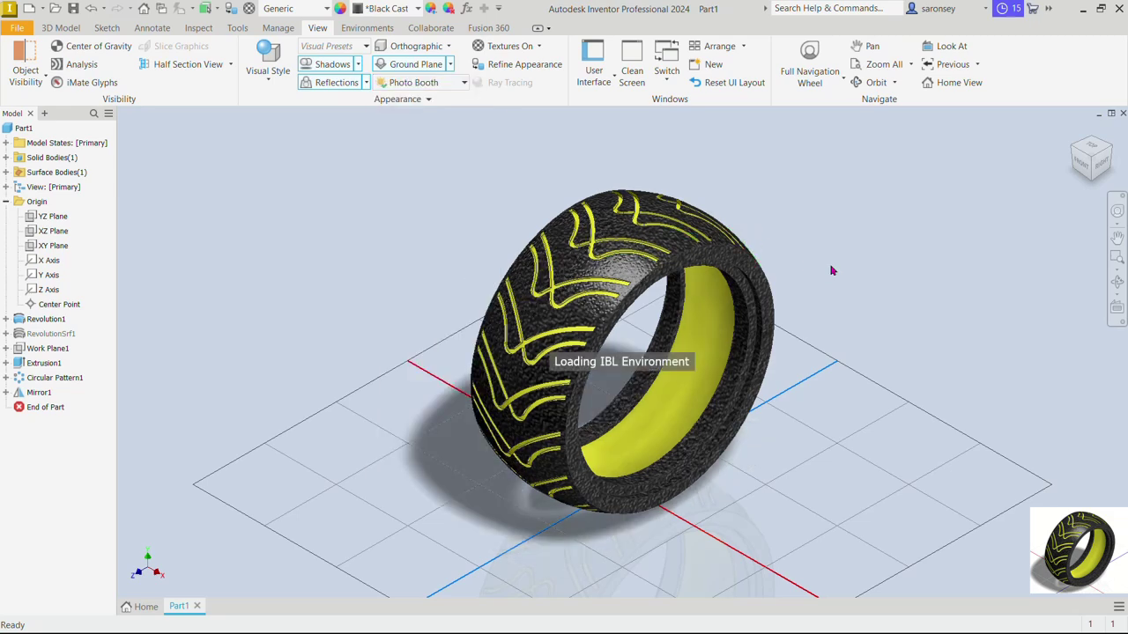
mouse_move(831, 270)
shift+middle_down()
mouse_move(798, 255)
mouse_move(744, 296)
mouse_move(858, 247)
mouse_move(891, 253)
mouse_move(886, 277)
mouse_move(854, 282)
shift+middle_up()
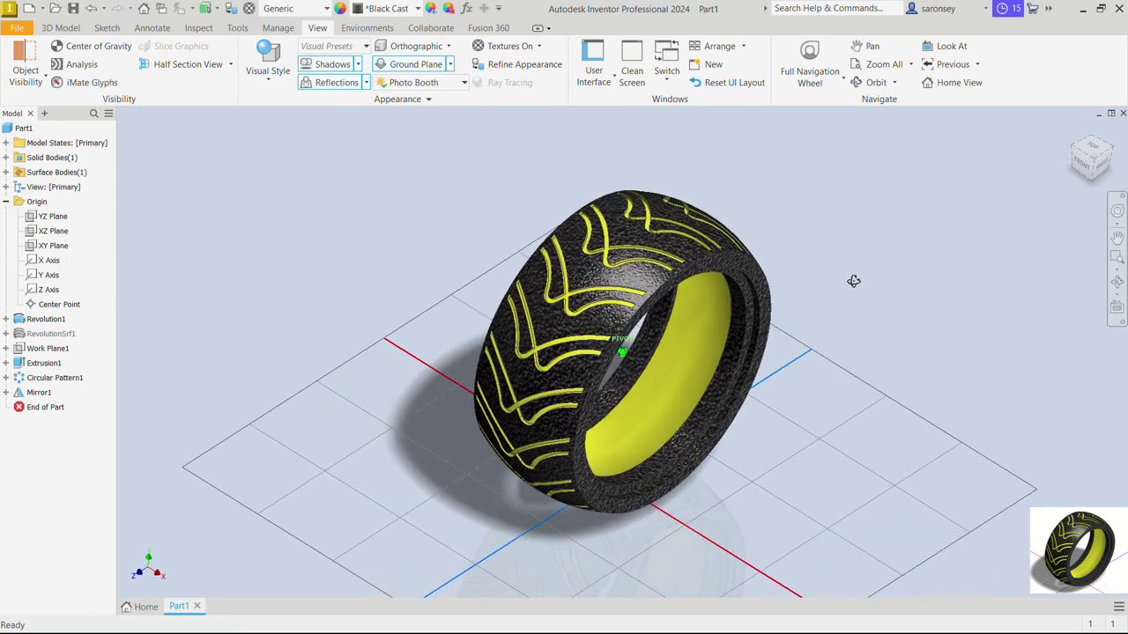
shift+middle_drag(1071, 133, 749, 300)
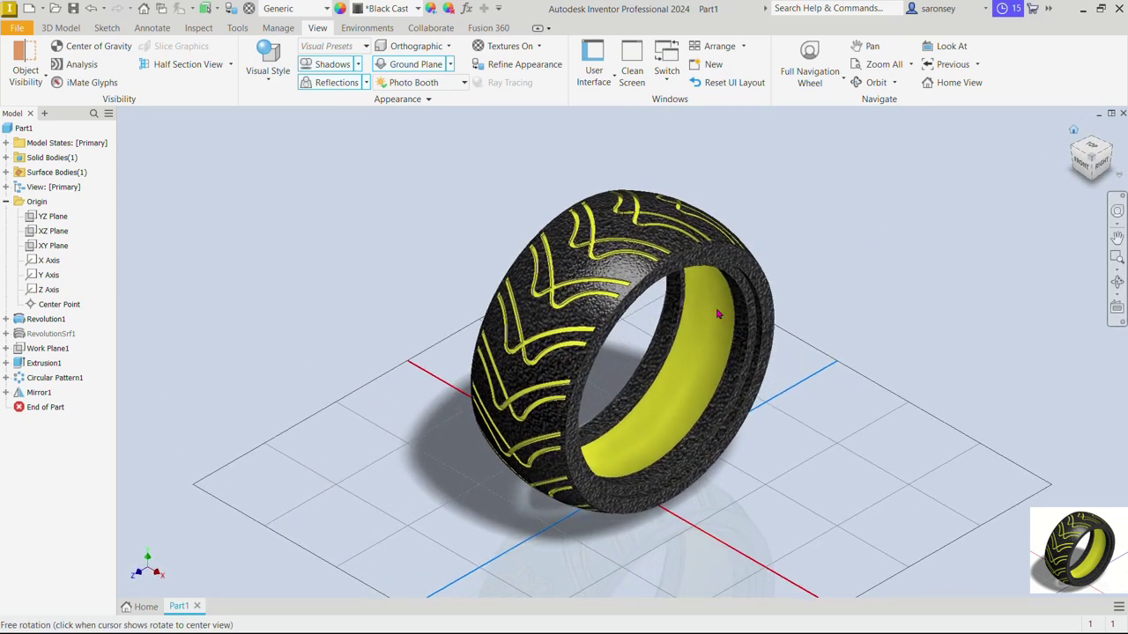
scroll(717, 313, up, 3)
scroll(717, 309, down, 3)
scroll(717, 309, up, 3)
scroll(717, 309, down, 2)
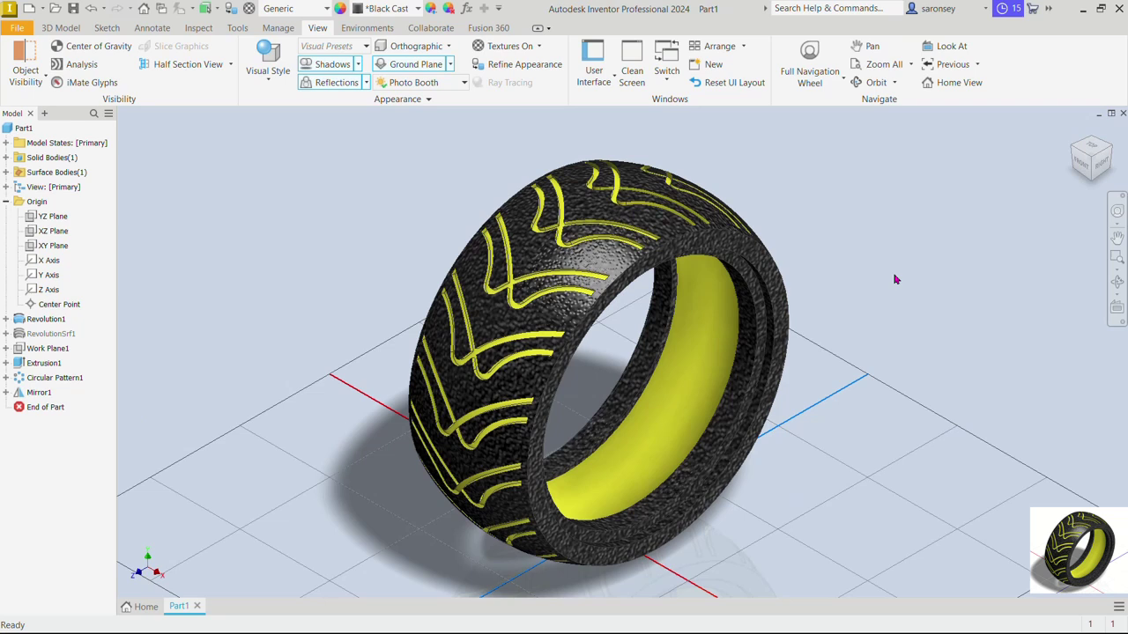